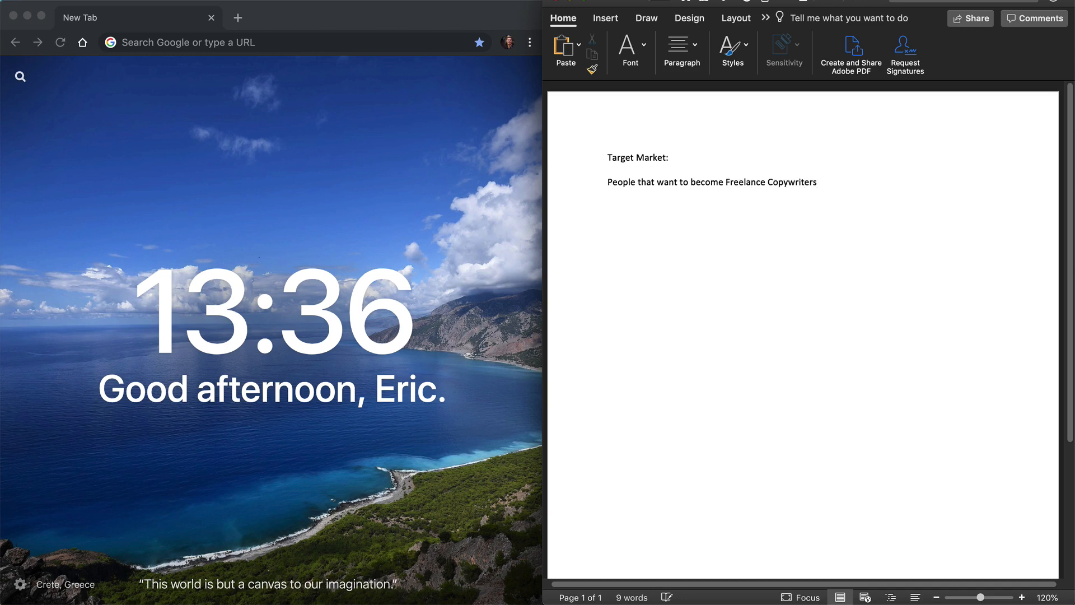
Step: Remove the blank line between the "Target Market:" heading and the text about freelance copywriters
key(BackSpace)
key(Down)
key(shift+Down)
key(Right)
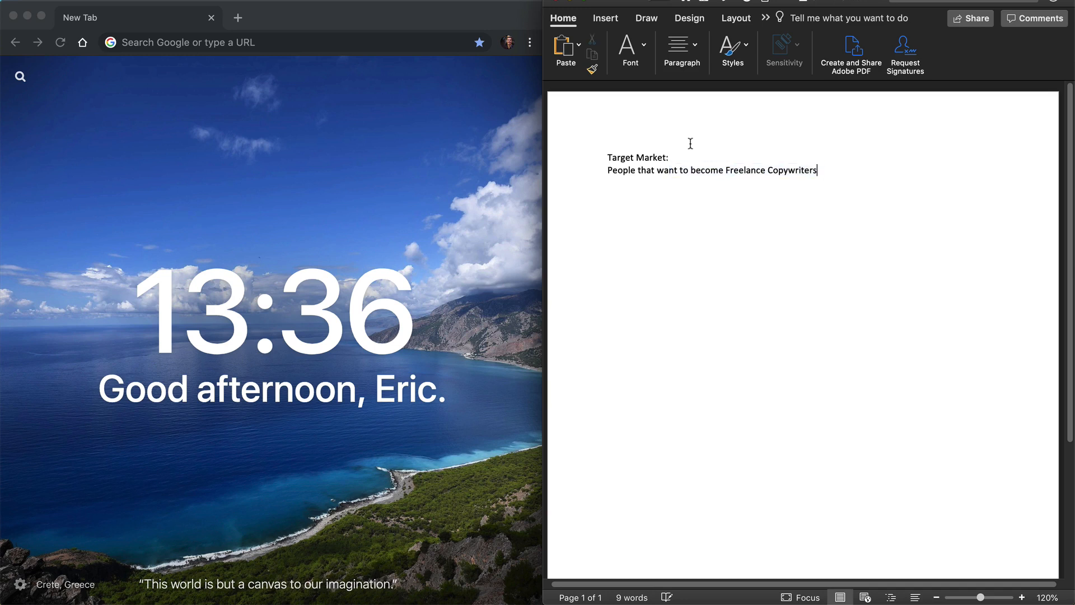
Step: In the browser, search Google for "amazon kindle store" and open Amazon's Kindle Store page from the regular results
click(232, 35)
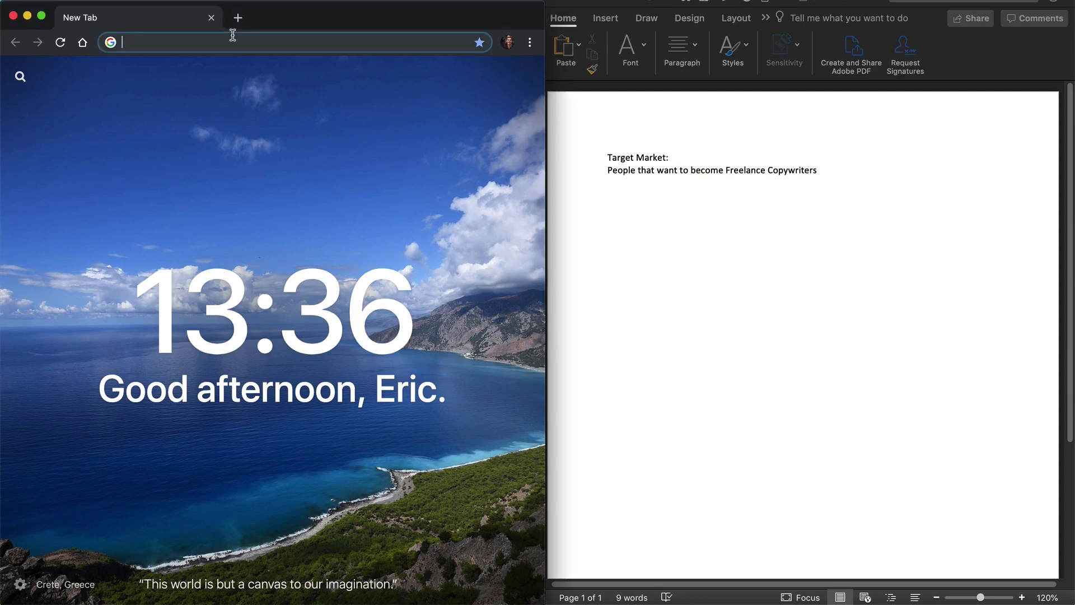
text(amazon kindle store)
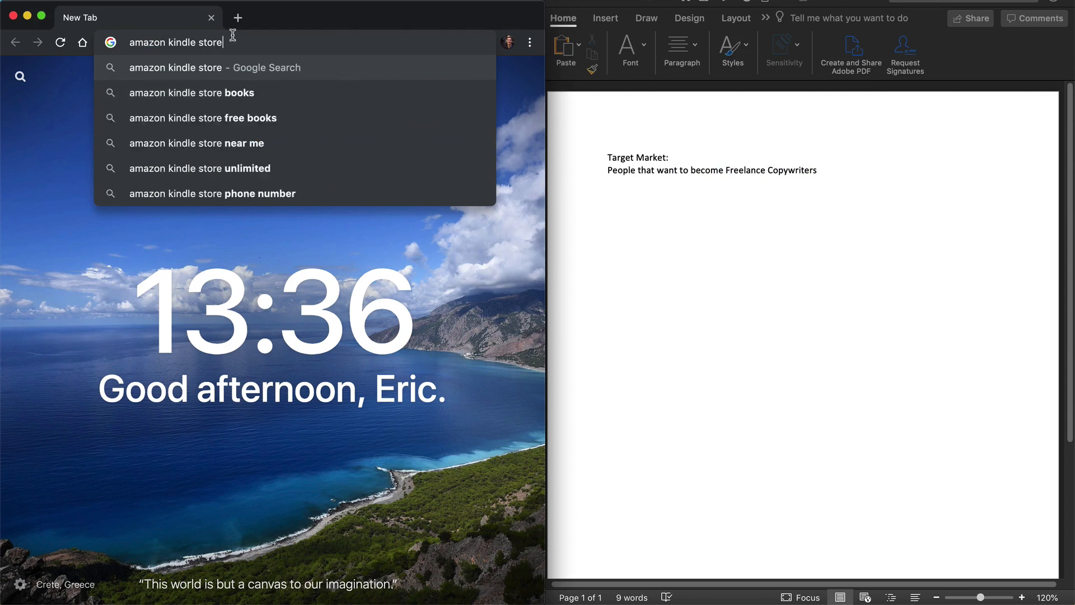
key(Return)
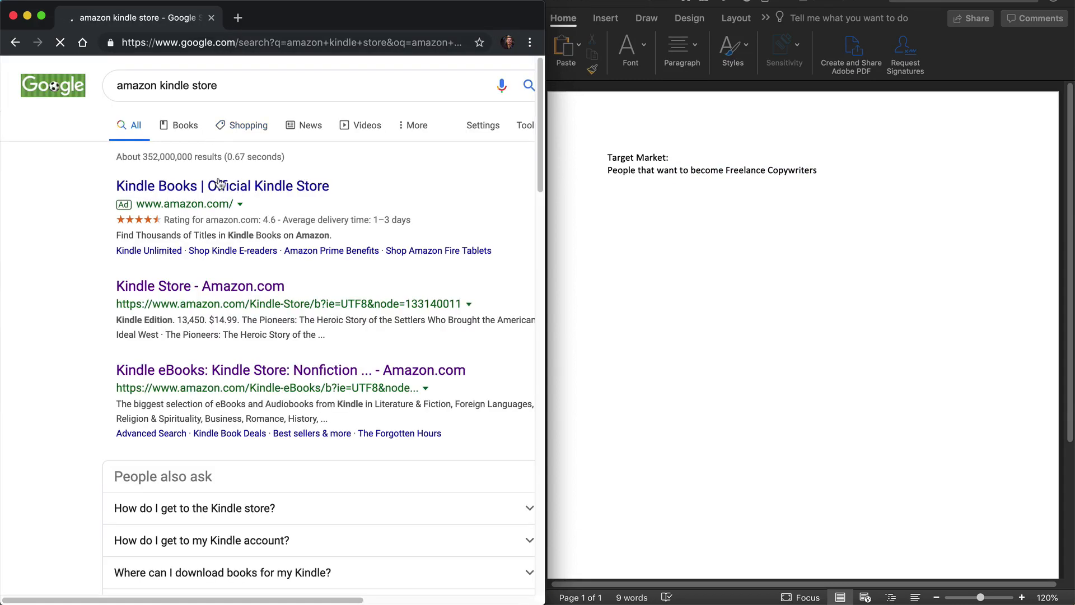
click(220, 288)
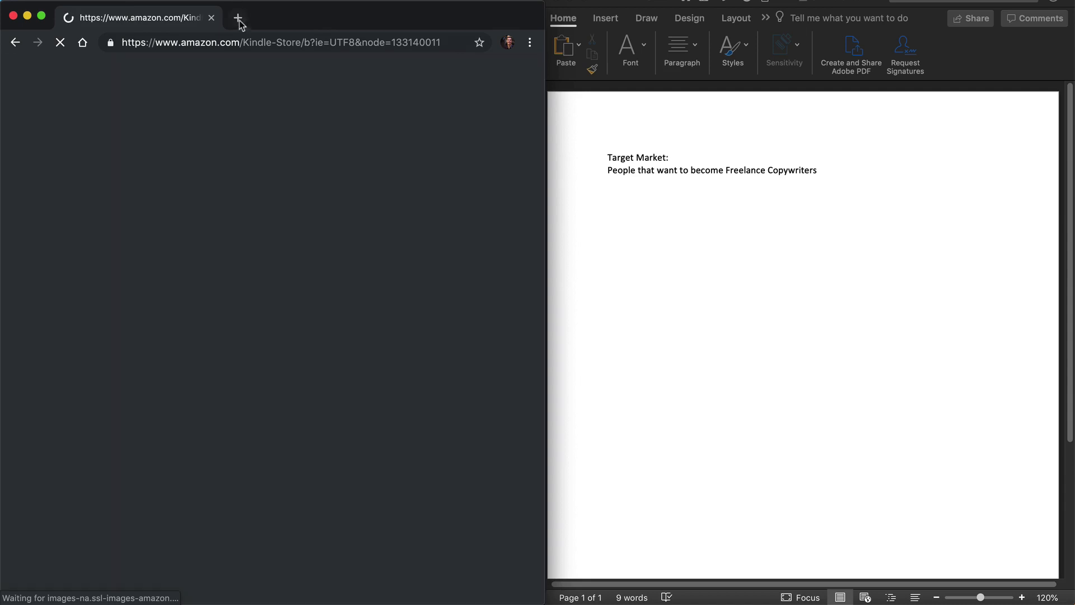
Step: In a new browser tab, search for "udemy" and open the Udemy home page
click(238, 20)
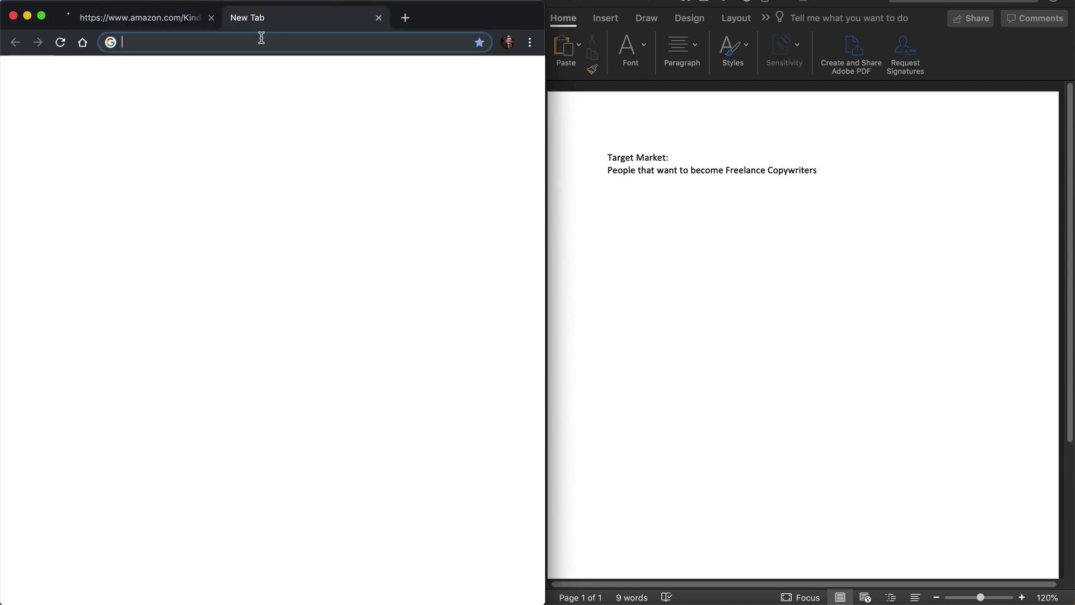
text(udemy)
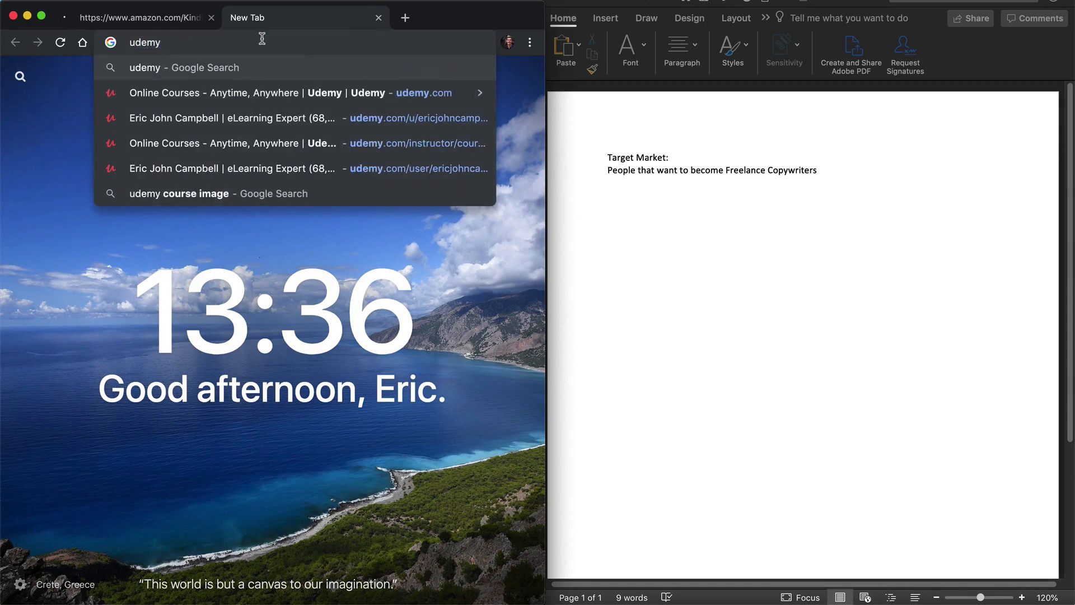
key(Return)
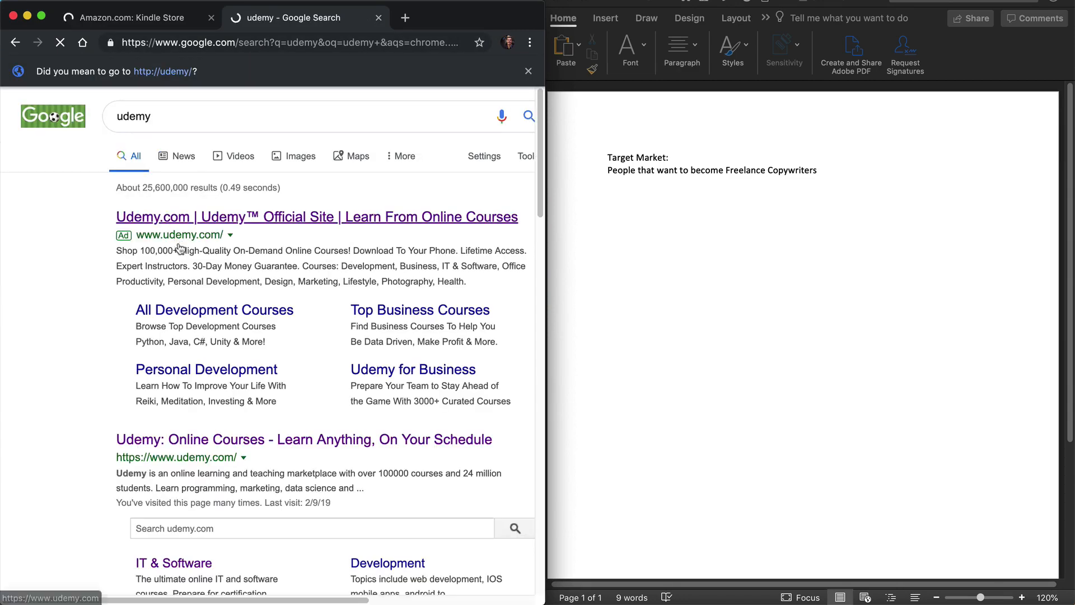
click(179, 248)
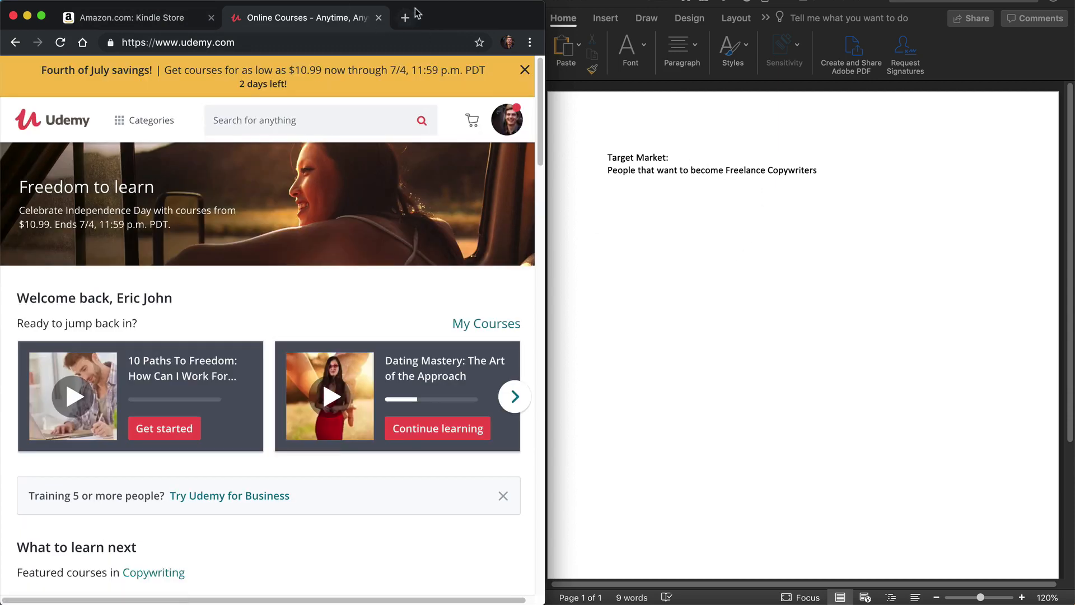
Step: In another new tab, search for "reddit copywriting" and open the r/copywriting subreddit
click(412, 18)
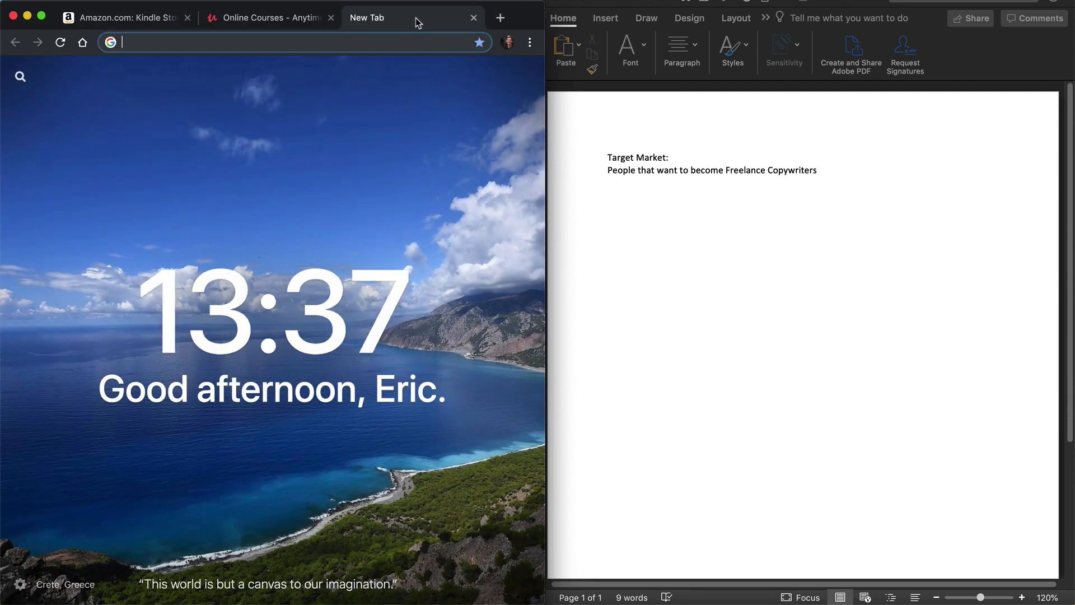
text(reddit copywriting)
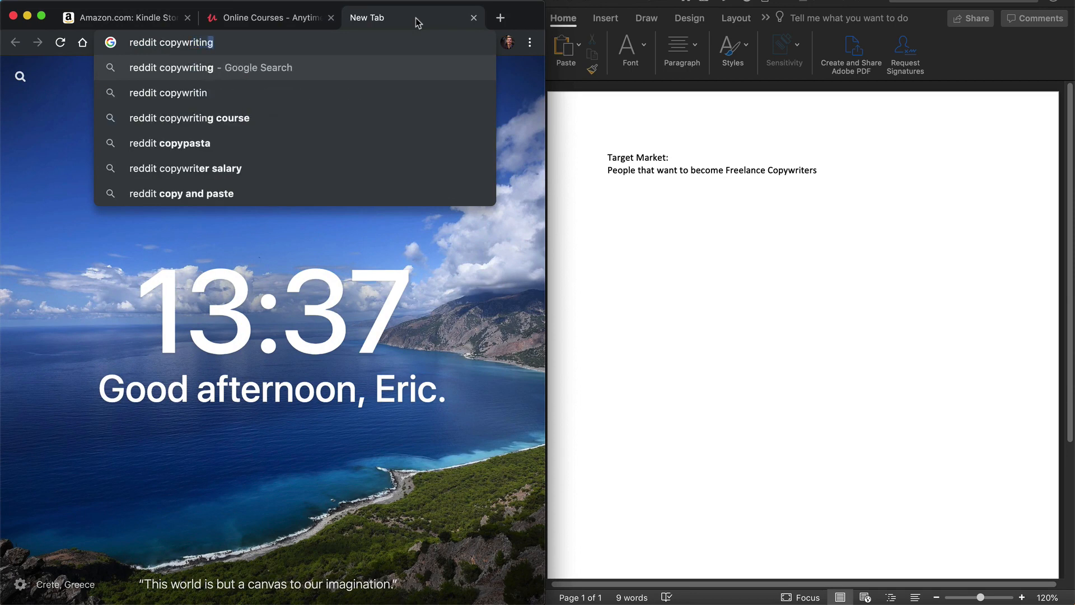
key(Return)
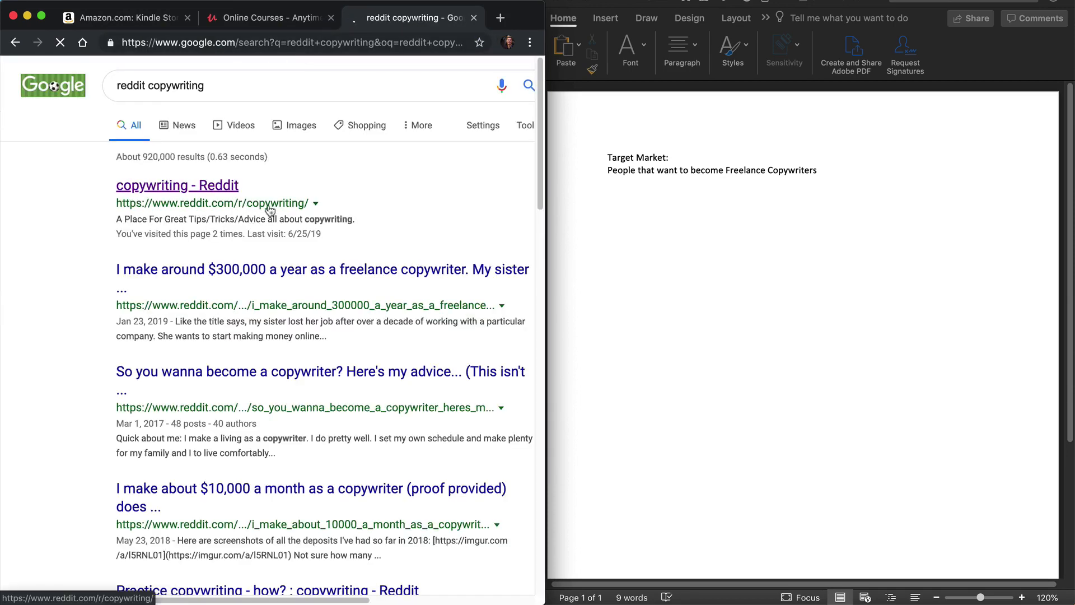
click(212, 191)
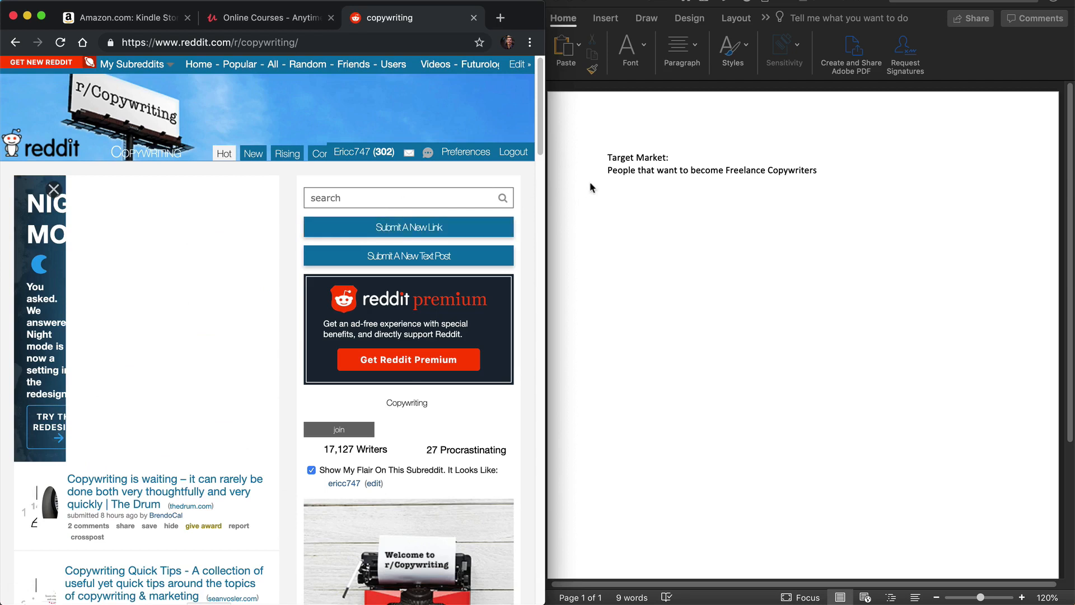
Step: In the Word document, bold the "Target Market:" heading and add a bold "Pain Points:" heading below the market description
click(651, 168)
click(587, 153)
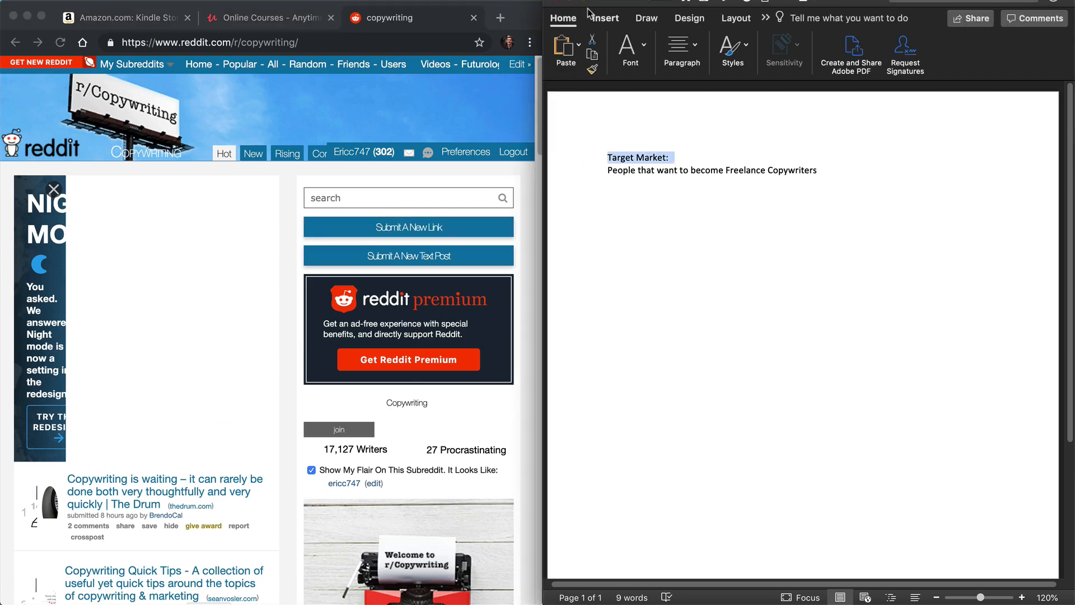
click(820, 174)
key(Return)
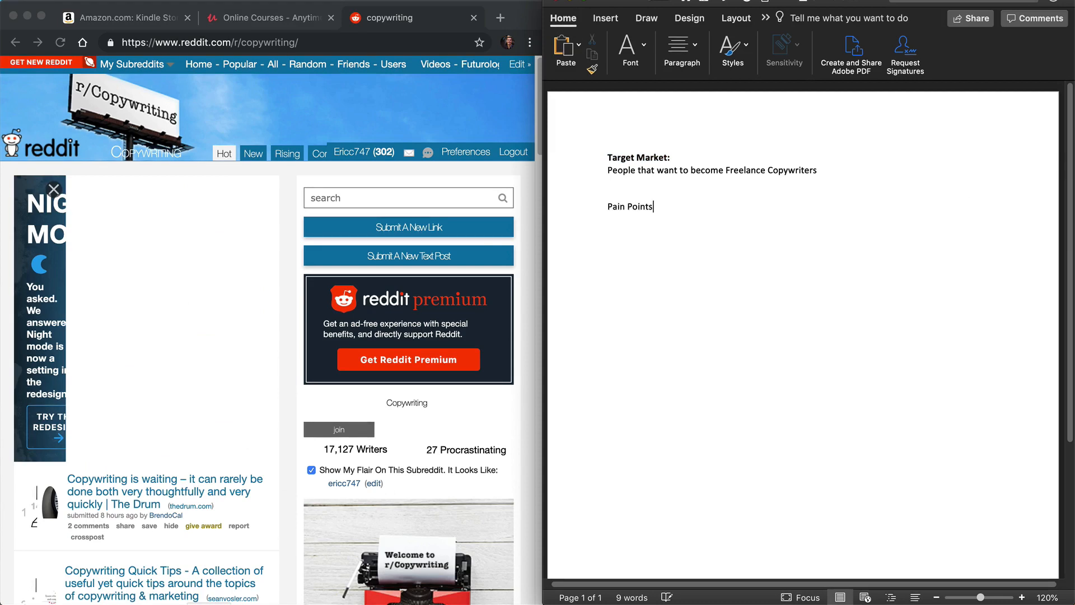
key(shift+super+Left)
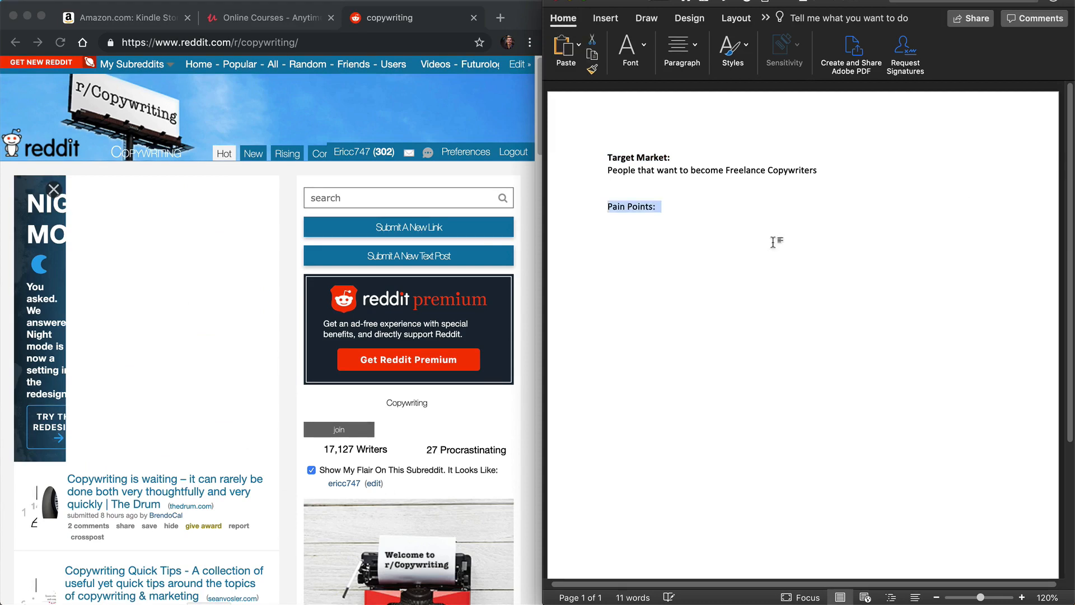
key(super+b)
key(Right)
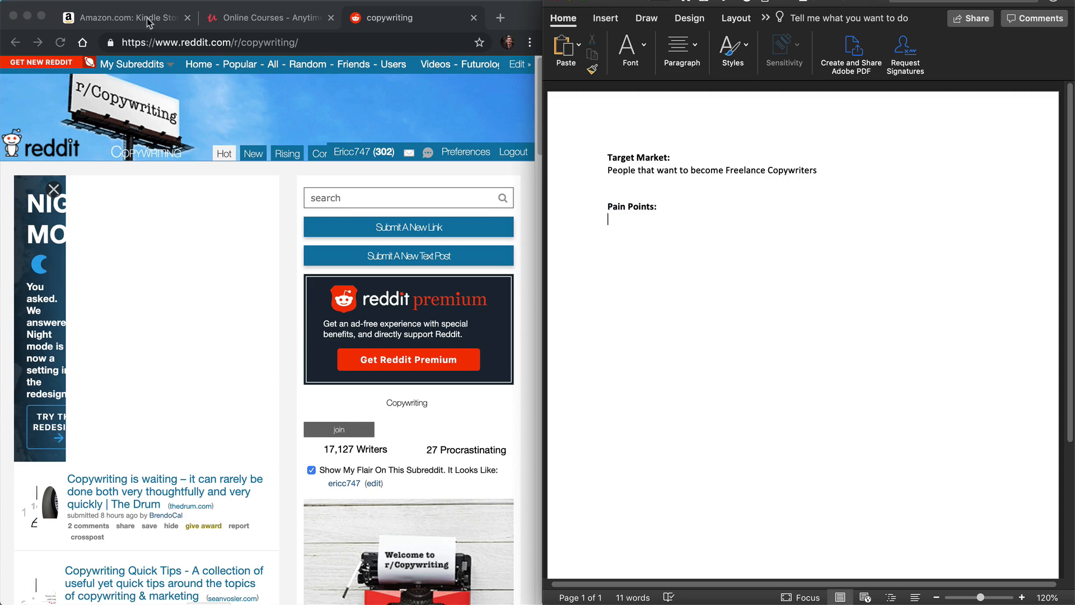
Step: Return to the Amazon page in the browser, dismiss the smile.amazon.com reminder and search the Kindle Store for "freelance copywriting"
click(149, 21)
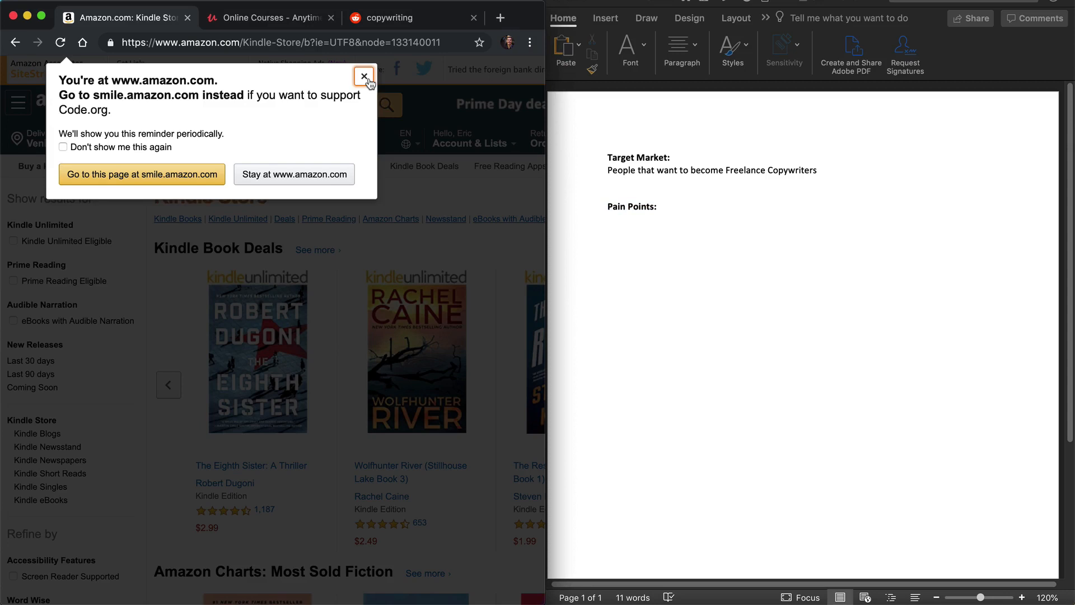
click(364, 76)
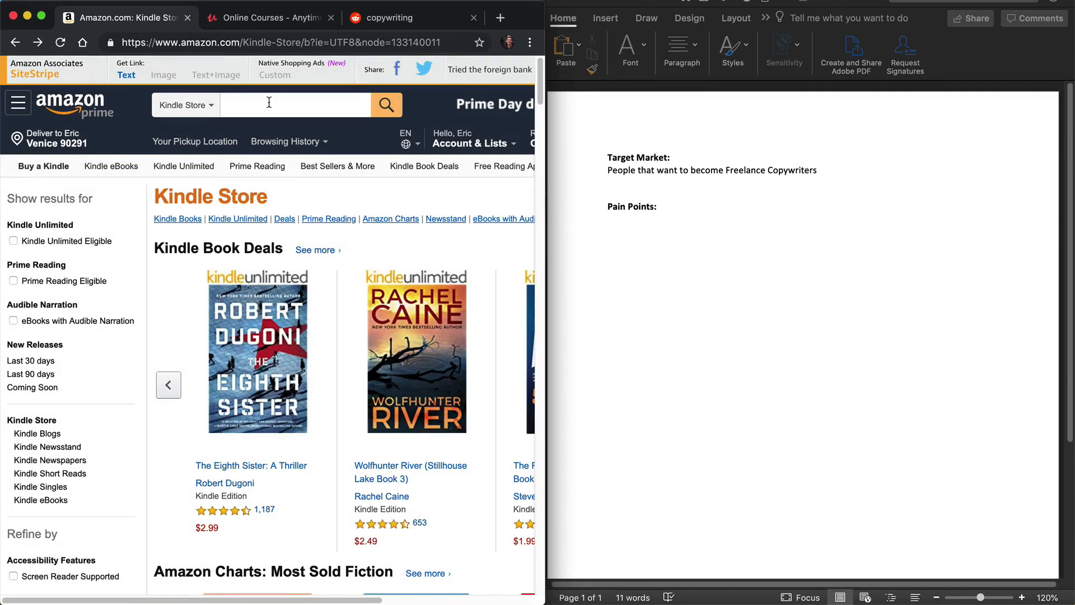
click(269, 102)
text(f)
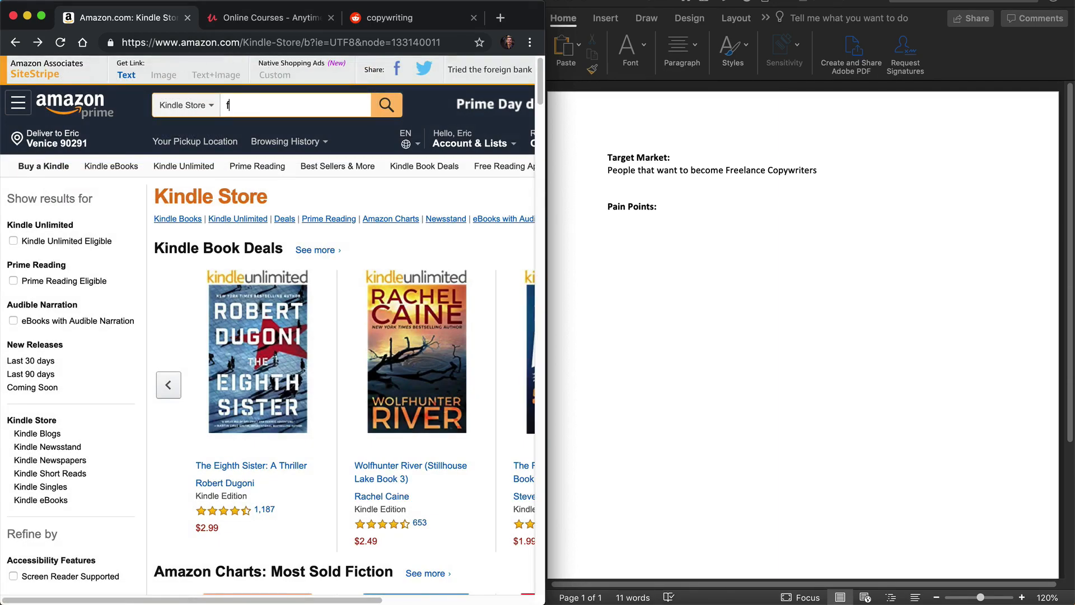
text(reelance copy)
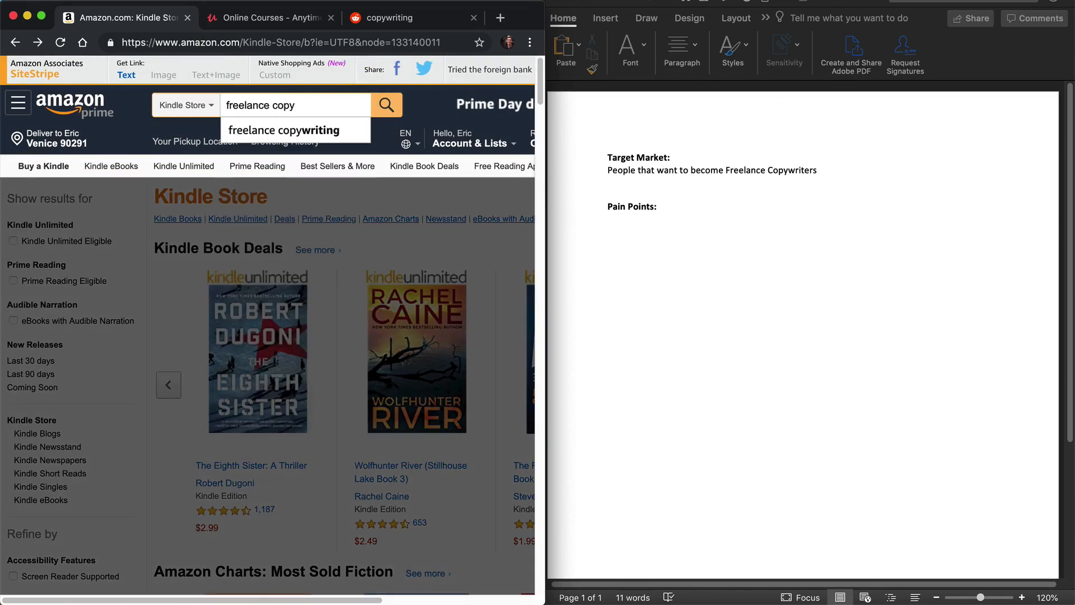
key(Down)
key(Return)
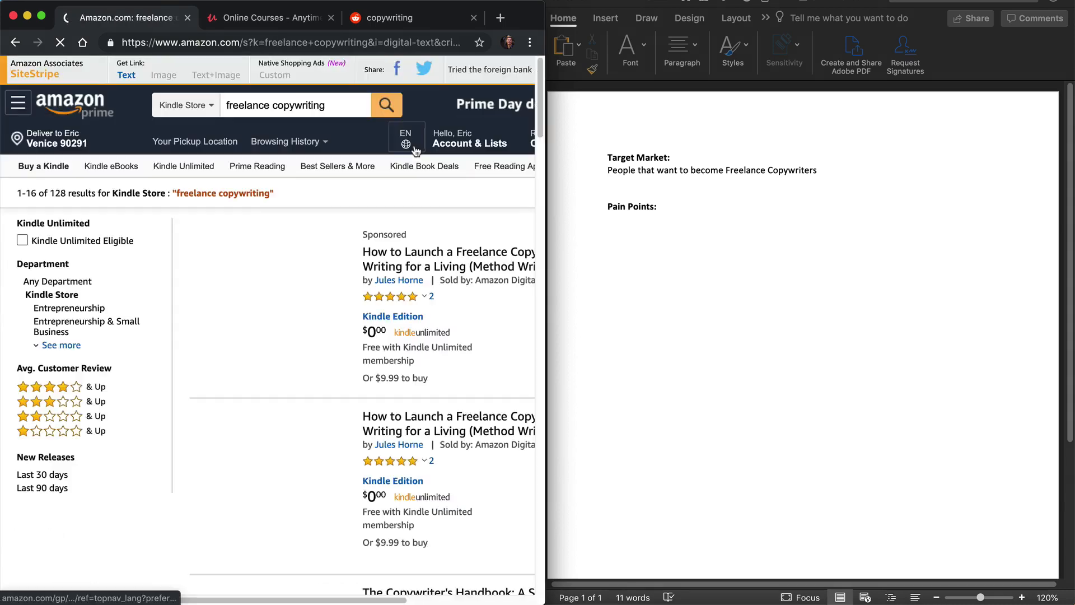
Step: Look through the Kindle search results, comparing book titles, ratings and review counts for relevant copywriting books
scroll(281, 351, down, 5)
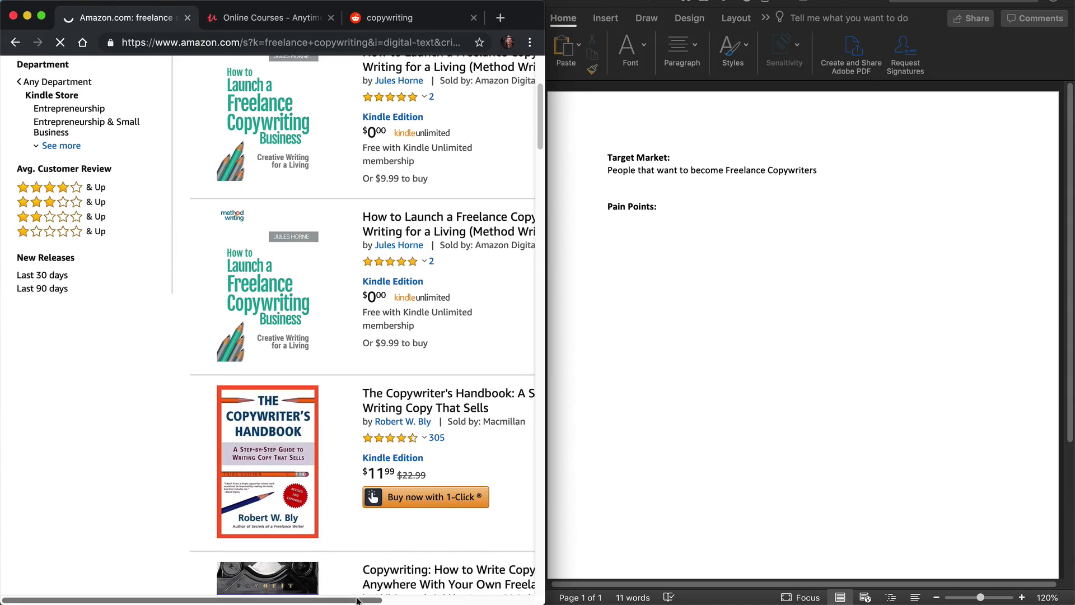
drag(360, 600, 492, 600)
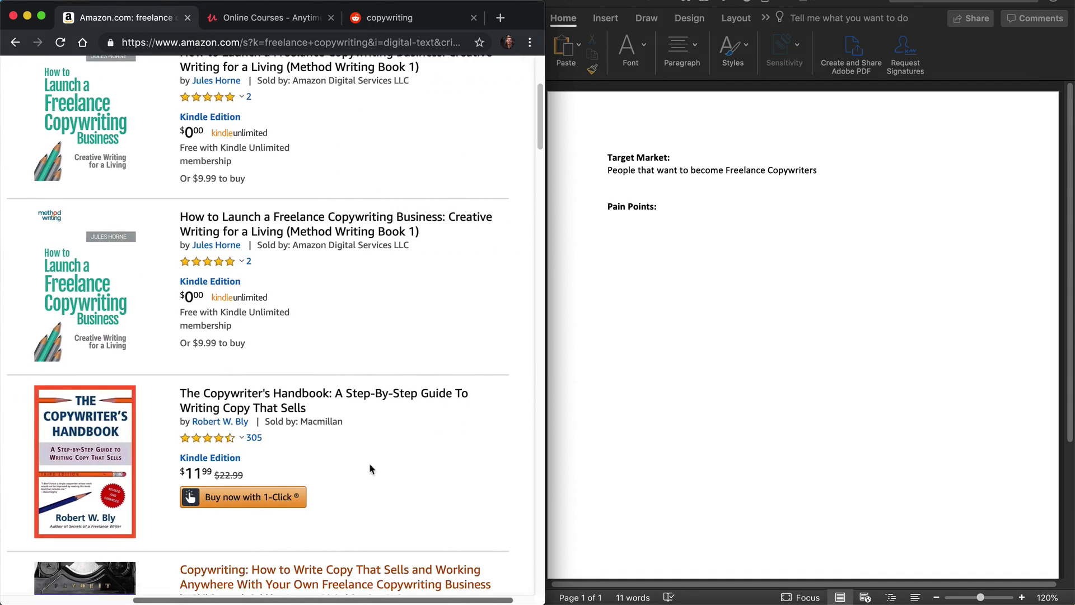
scroll(292, 392, down, 1)
scroll(269, 386, down, 4)
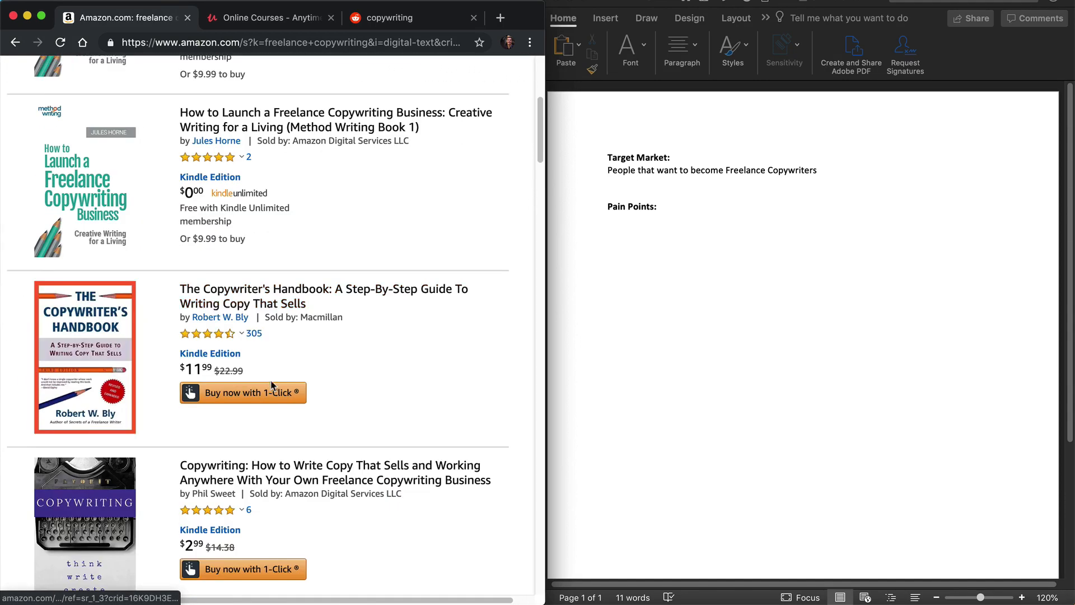
scroll(255, 395, down, 10)
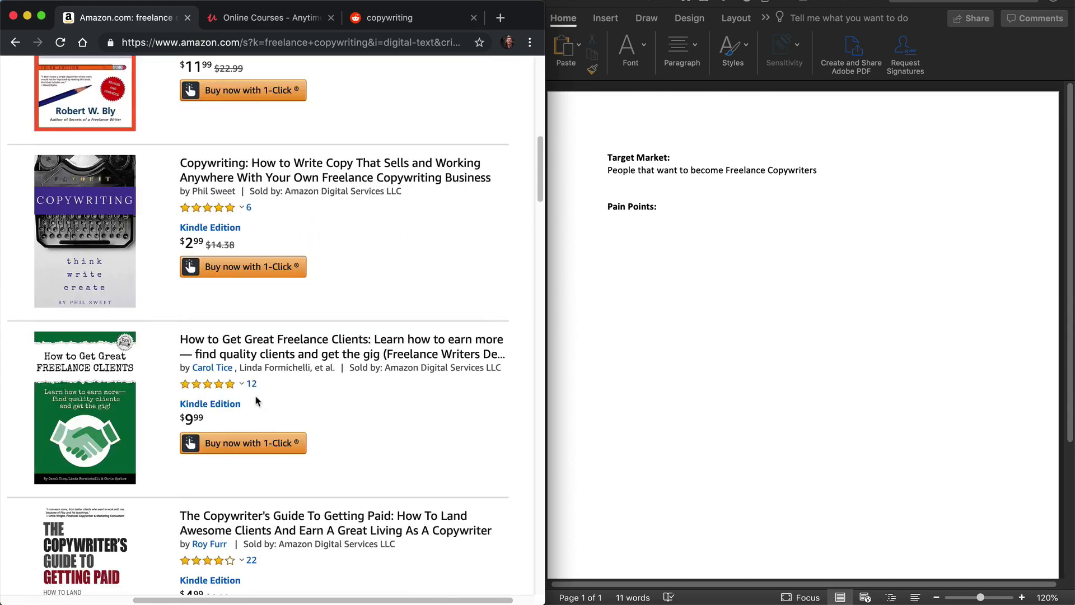
scroll(254, 394, down, 12)
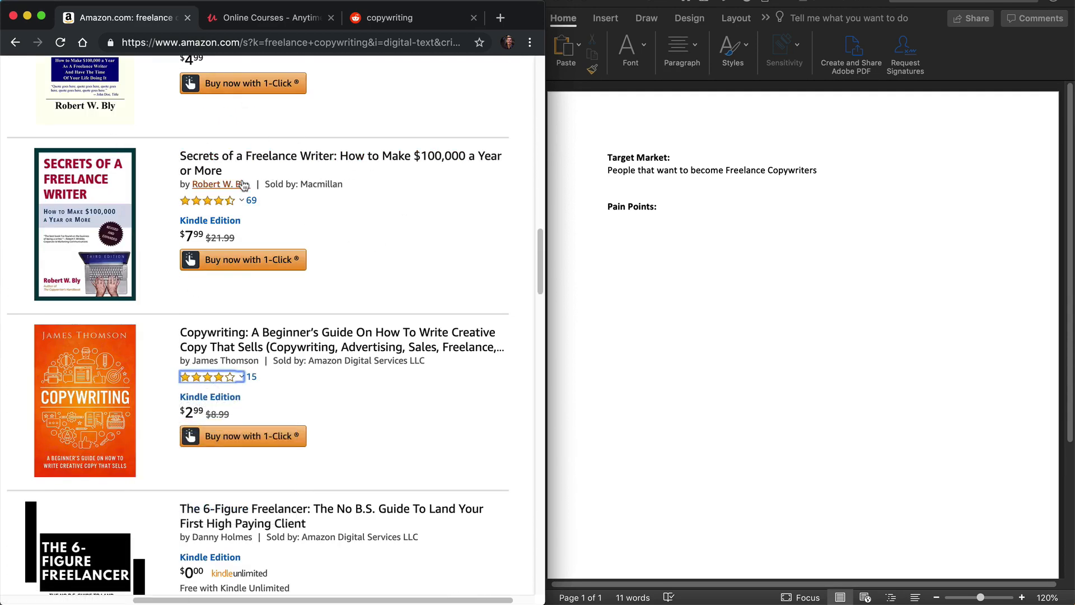
scroll(161, 374, up, 17)
scroll(161, 374, up, 6)
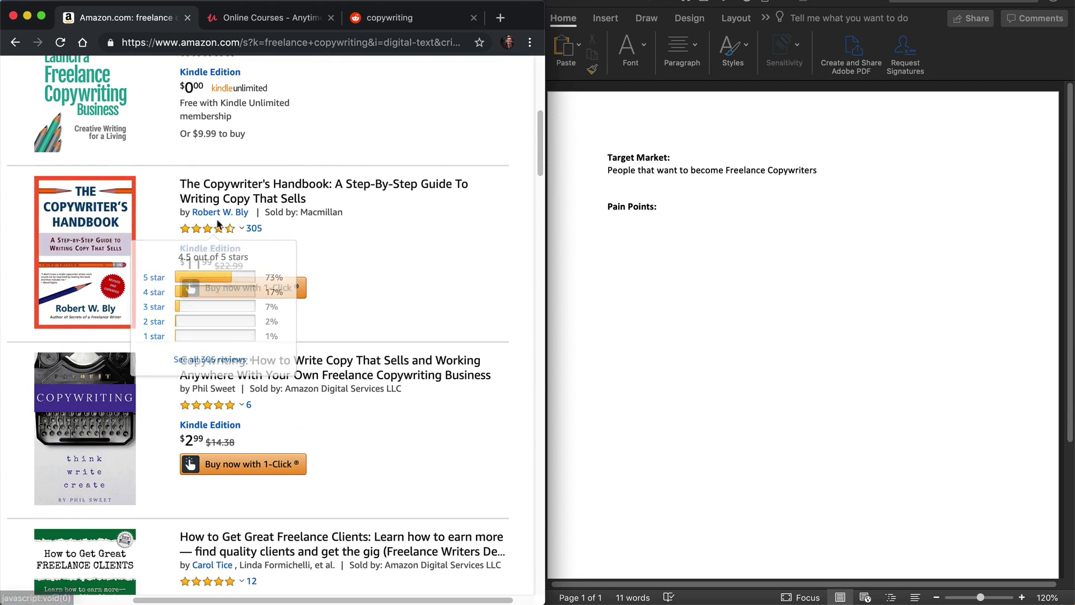
scroll(218, 235, down, 10)
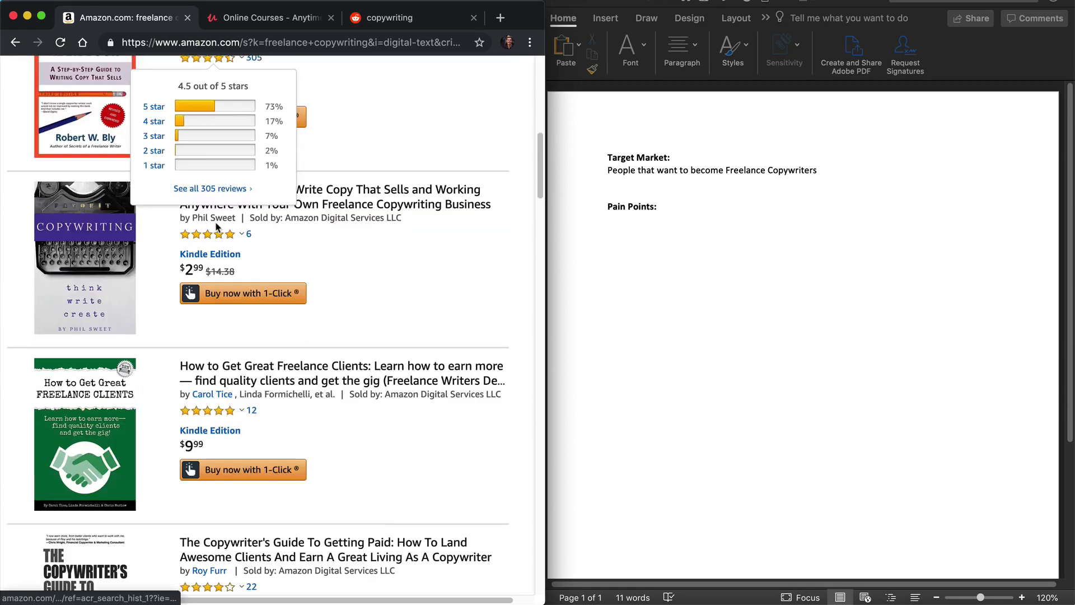
scroll(220, 276, down, 7)
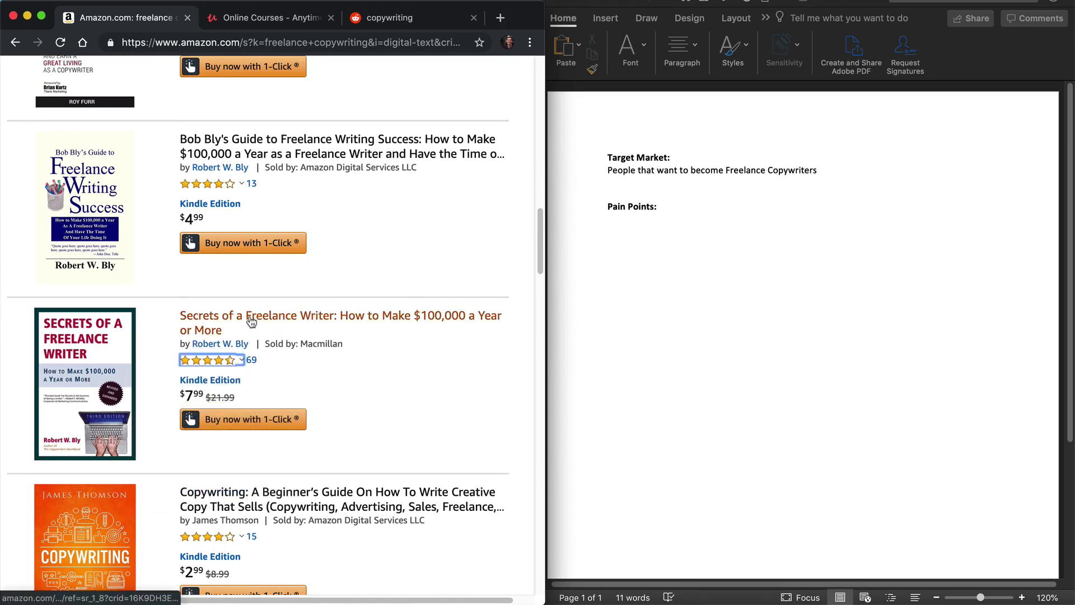
Step: Open the book "Secrets of a Freelance Writer: How to Make $100,000 a Year or More" in a new tab and switch to it
right_click(222, 316)
click(252, 319)
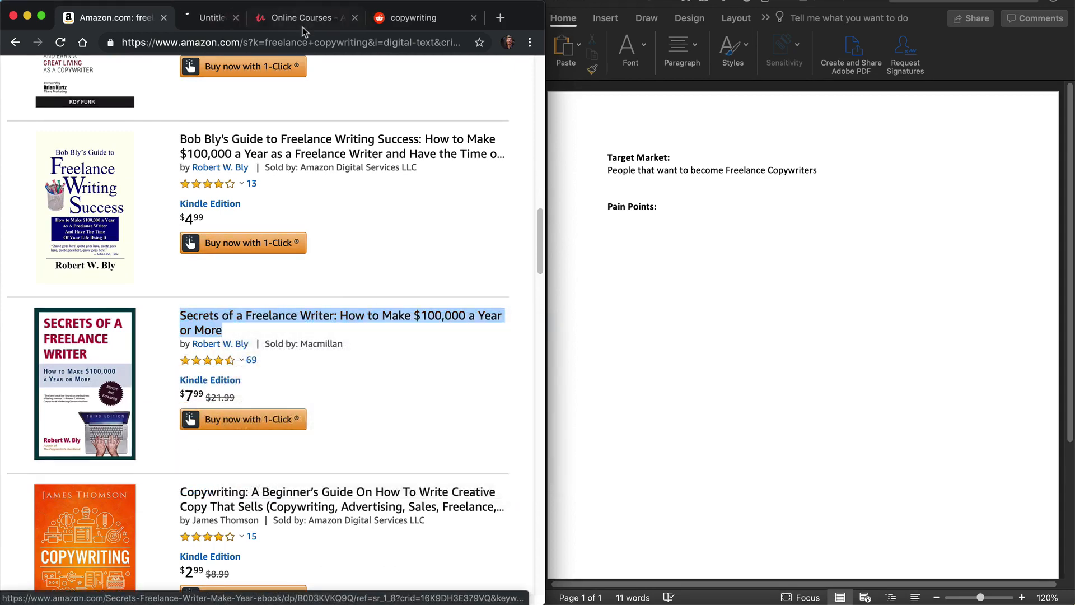
scroll(288, 376, up, 15)
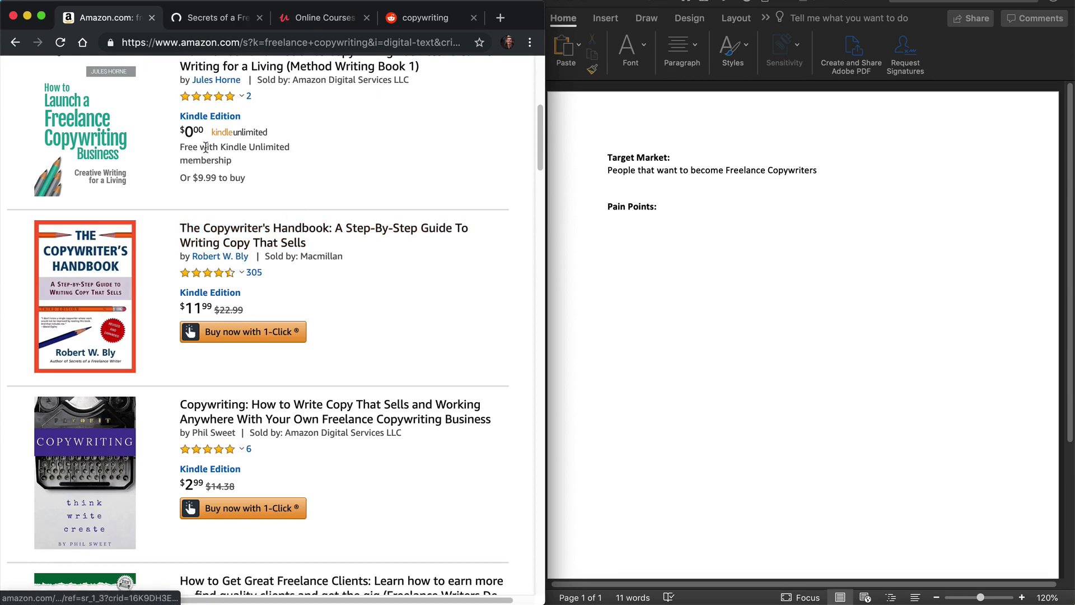
click(217, 17)
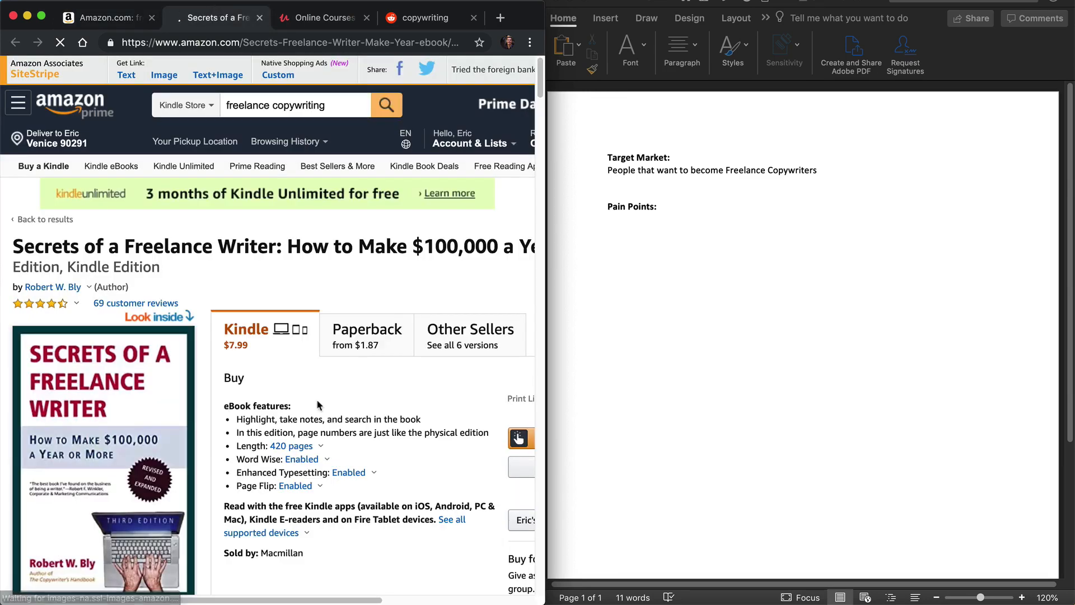
Step: Look through the related books and open "The Well-Fed Writer" from the also-bought list in a new tab
scroll(235, 327, down, 20)
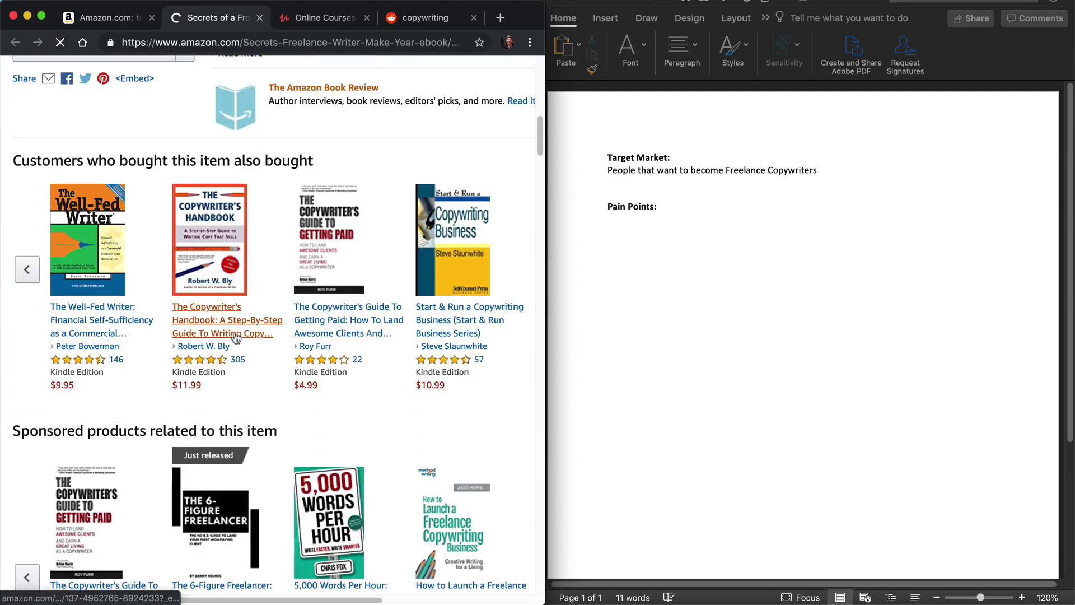
scroll(234, 339, down, 4)
scroll(234, 339, up, 18)
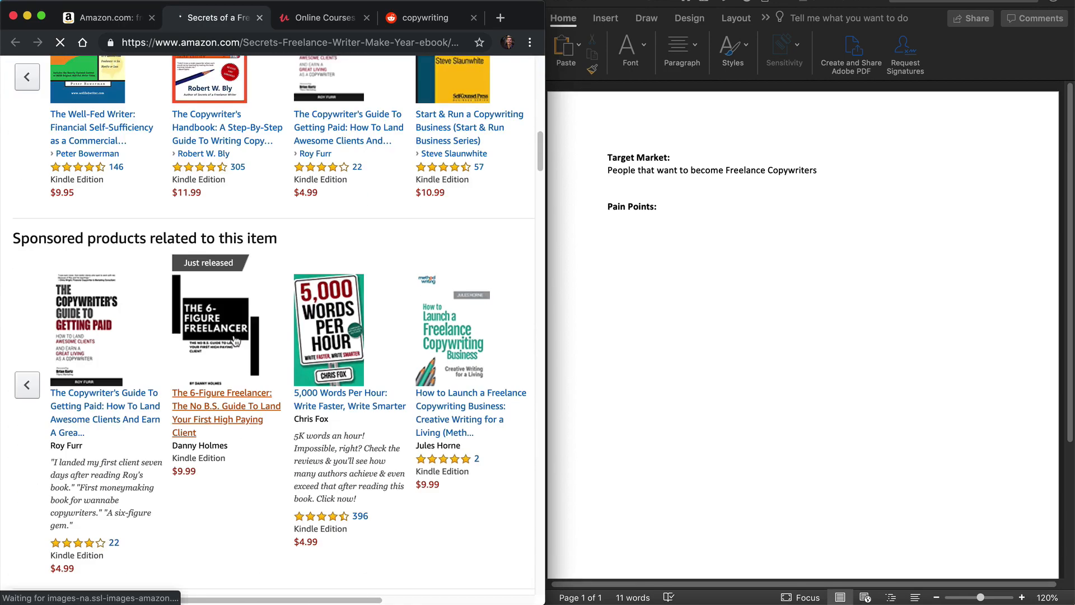
scroll(226, 350, down, 6)
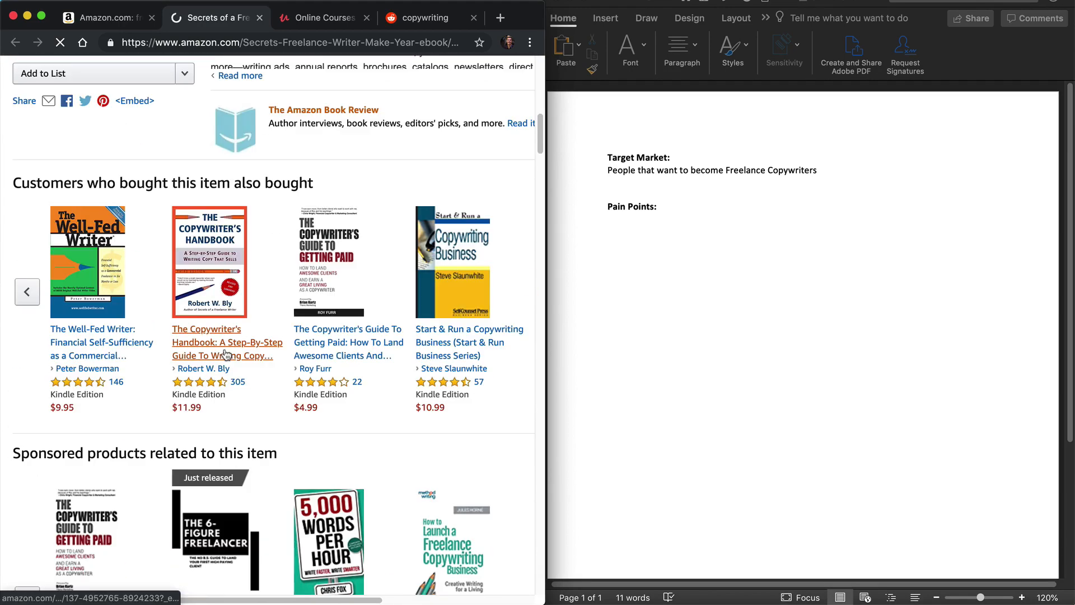
right_click(91, 359)
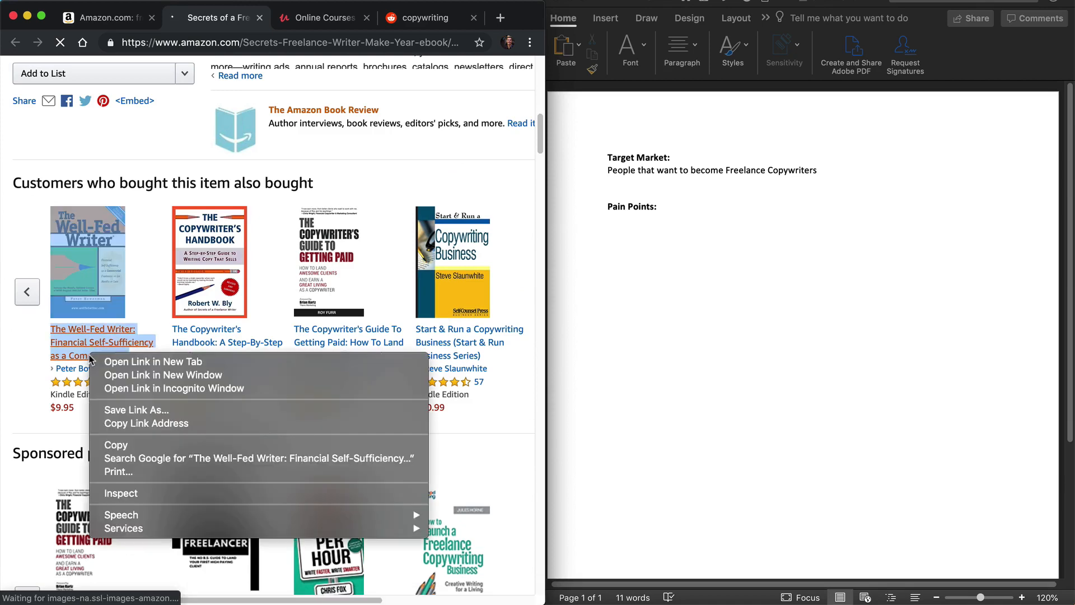
click(143, 362)
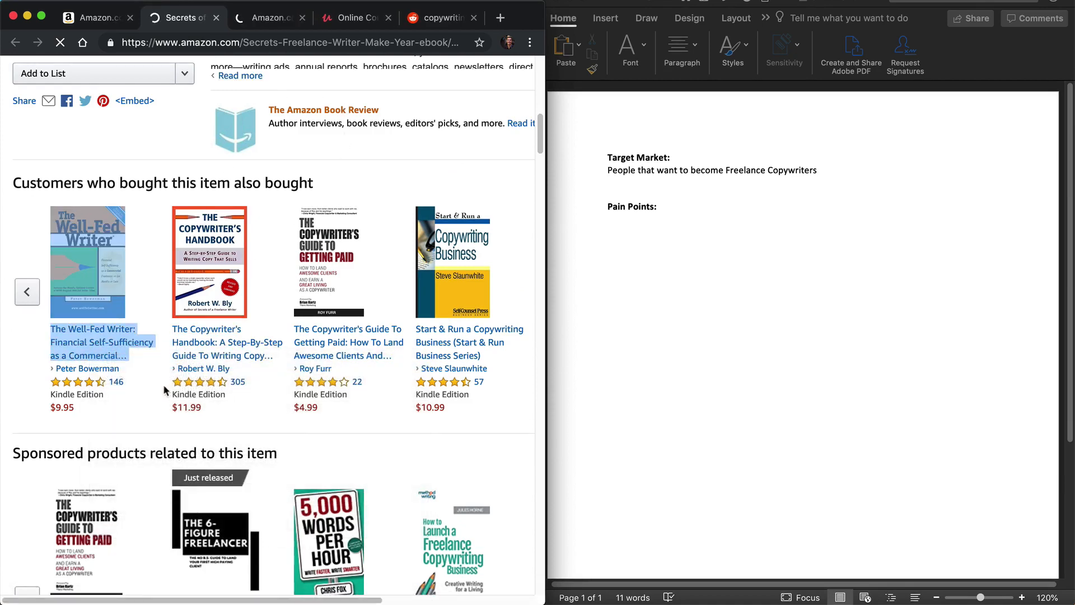
Step: Find the customer reviews of "Secrets of a Freelance Writer" and filter them to 3 star only
scroll(163, 384, down, 10)
scroll(125, 387, down, 15)
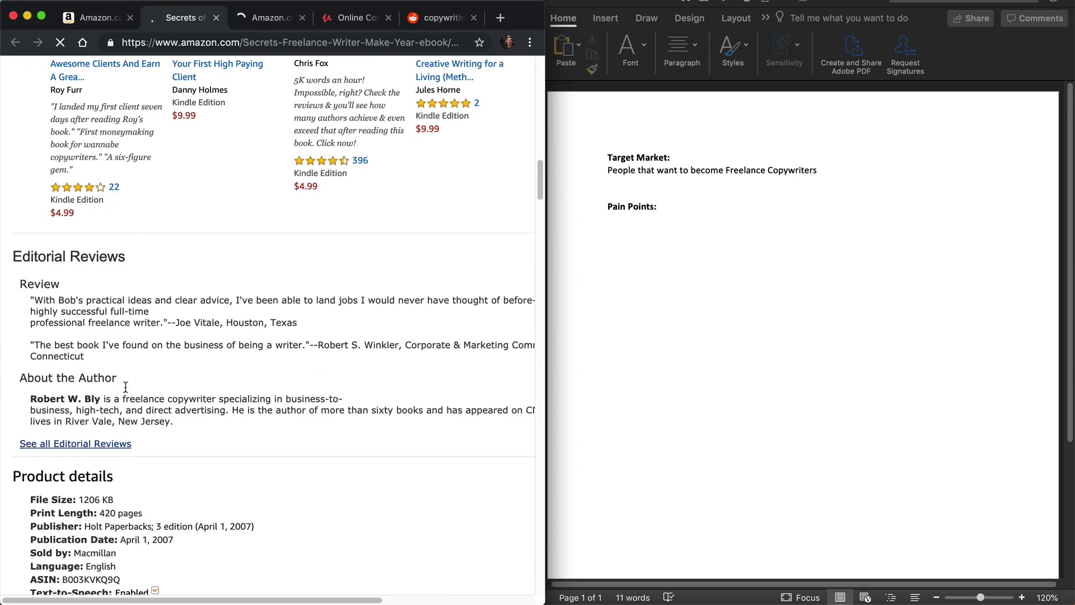
scroll(132, 387, down, 10)
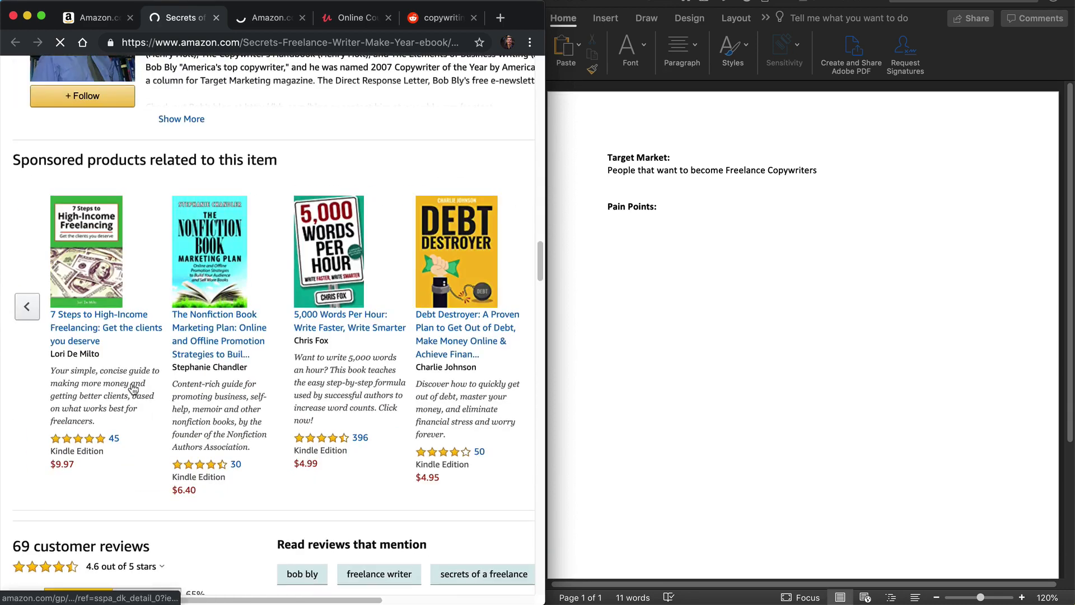
scroll(212, 375, down, 1)
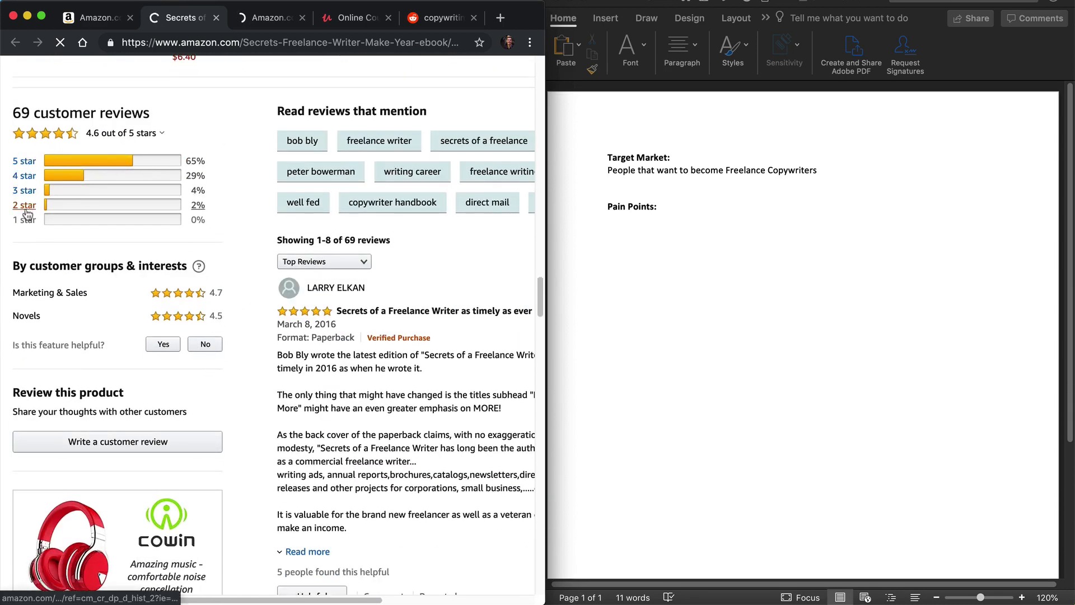
click(29, 172)
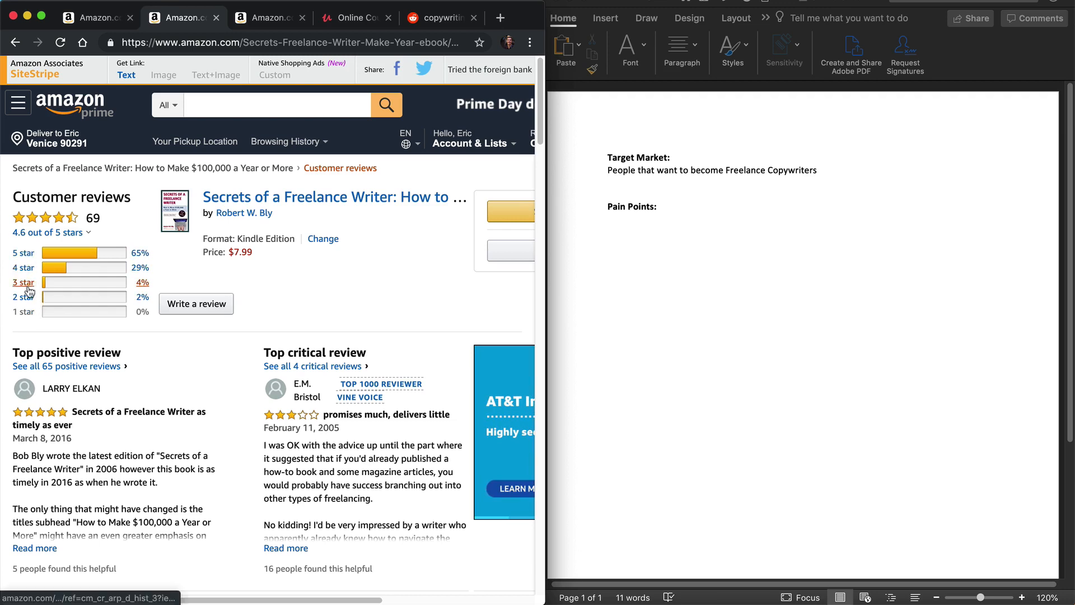
click(27, 283)
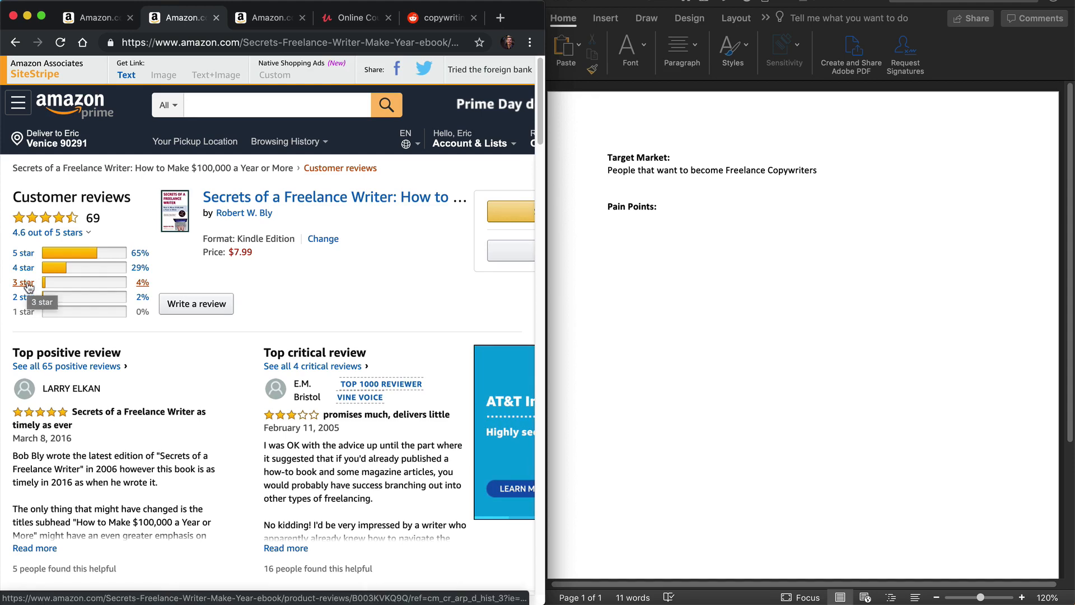
Step: Copy "Trouble is, I'm not sure how many writers this advice applies to." from the first 3-star review into the Word document under "Pain Points:"
scroll(67, 308, up, 5)
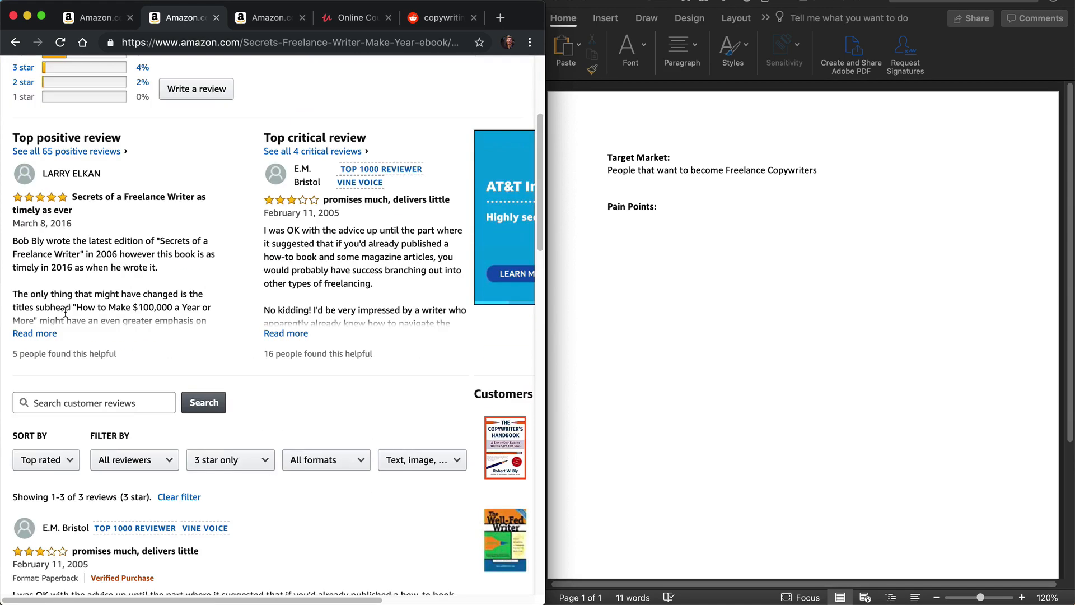
scroll(120, 194, up, 2)
scroll(134, 389, down, 6)
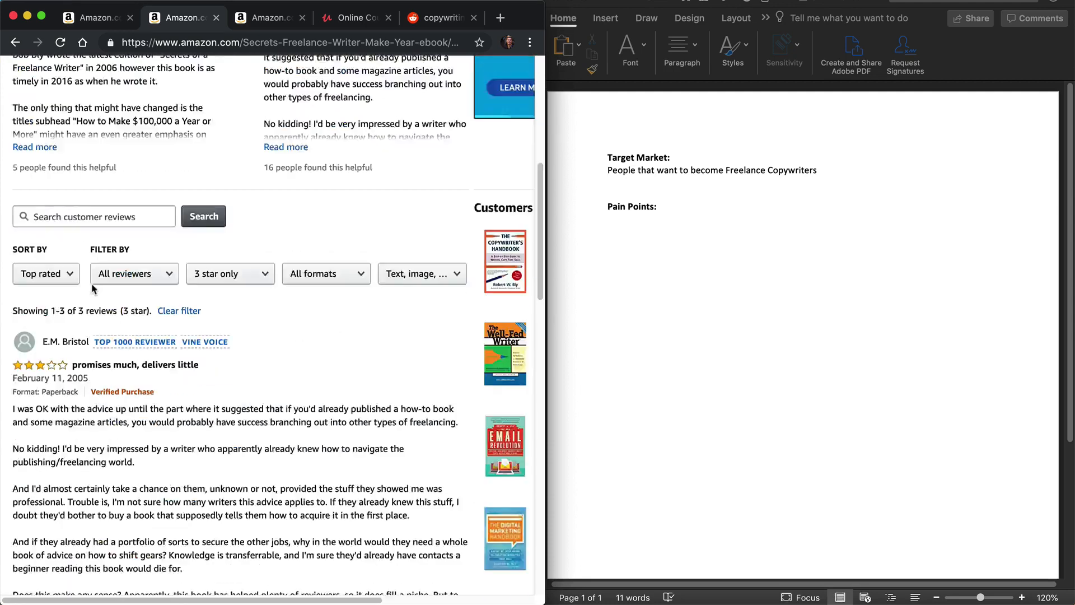
scroll(30, 339, down, 1)
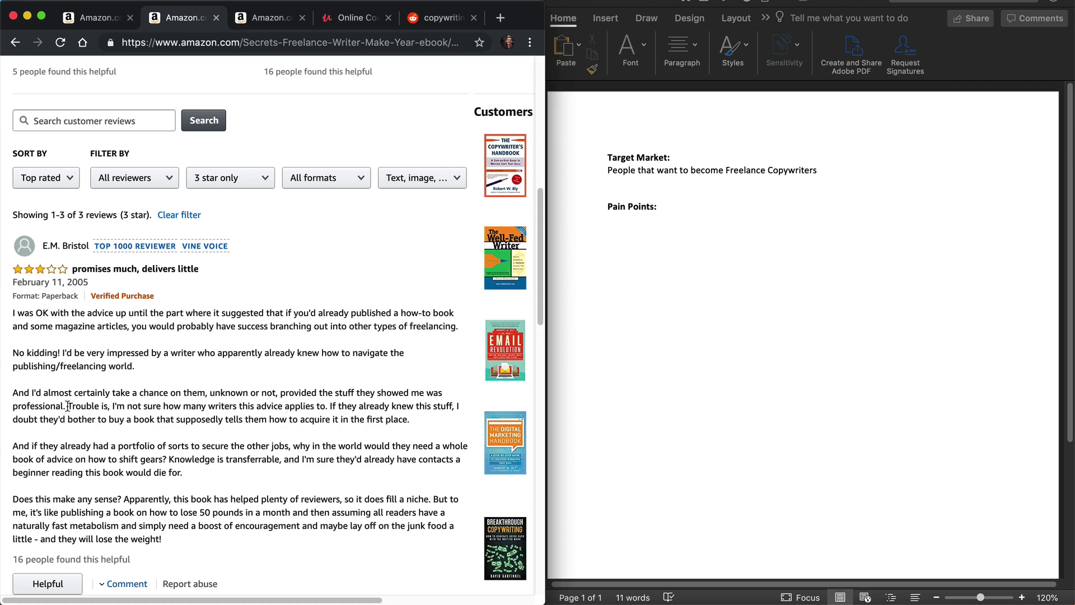
drag(68, 406, 328, 401)
key(super+c)
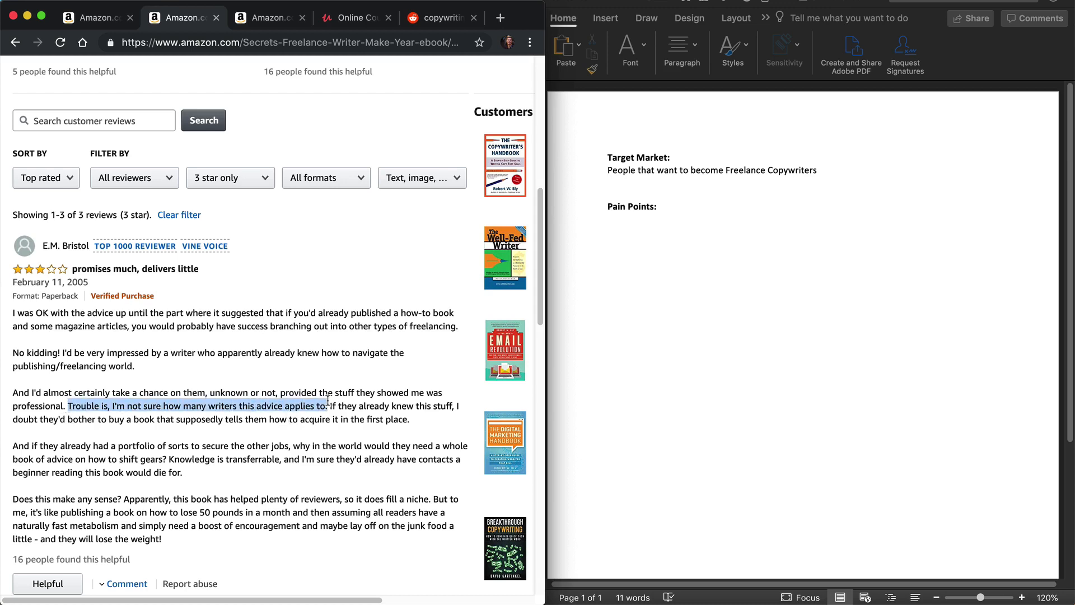
click(660, 280)
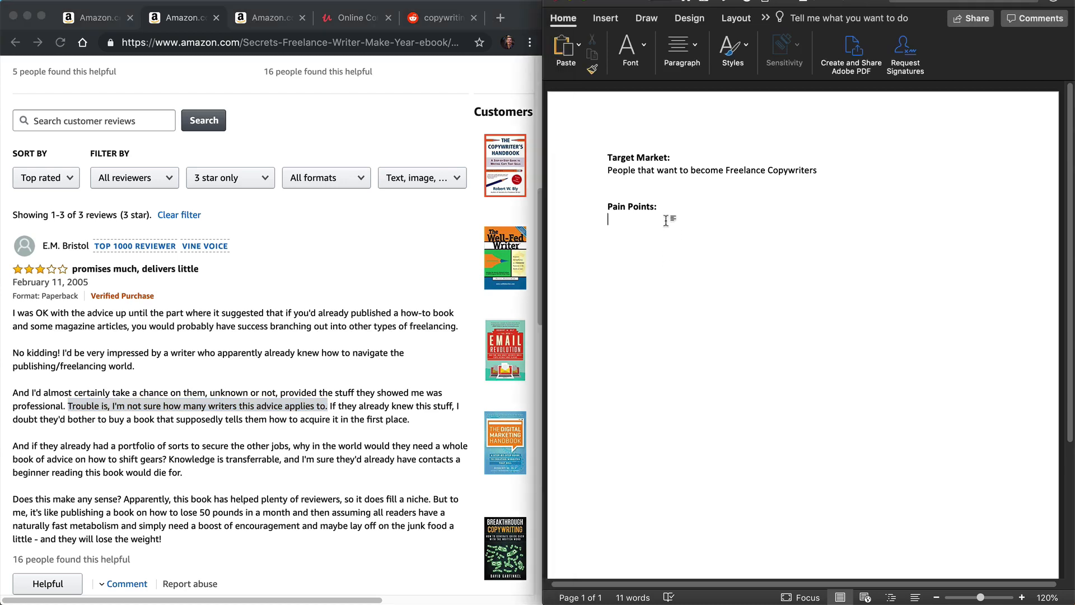
key(super+v)
key(Return)
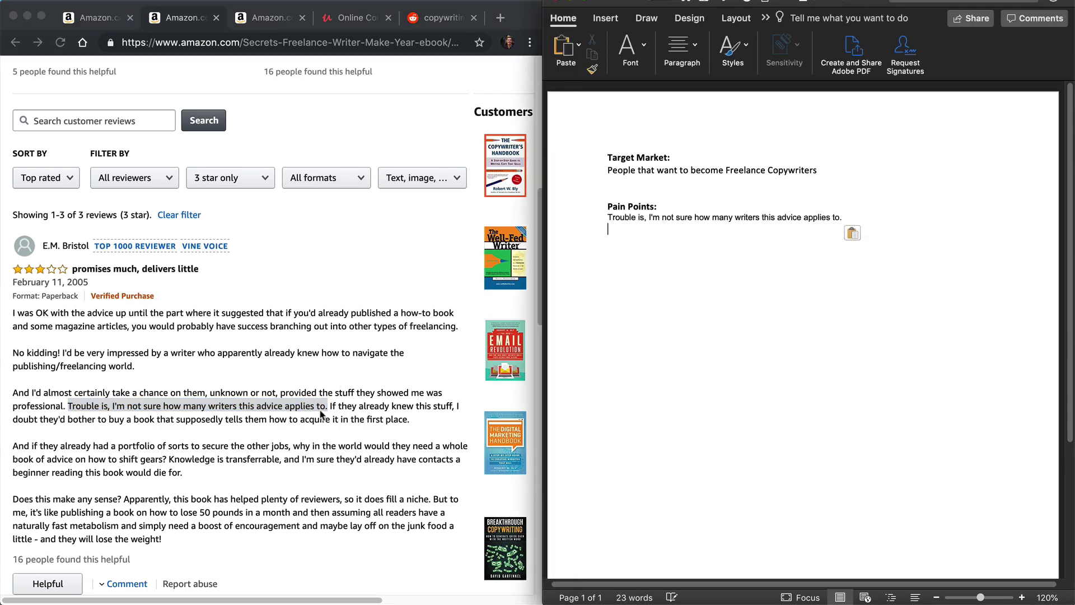
Step: Copy the same review's closing passage starting "But to me, it's like publishing a book" into the pain points, separated by a blank line
click(323, 410)
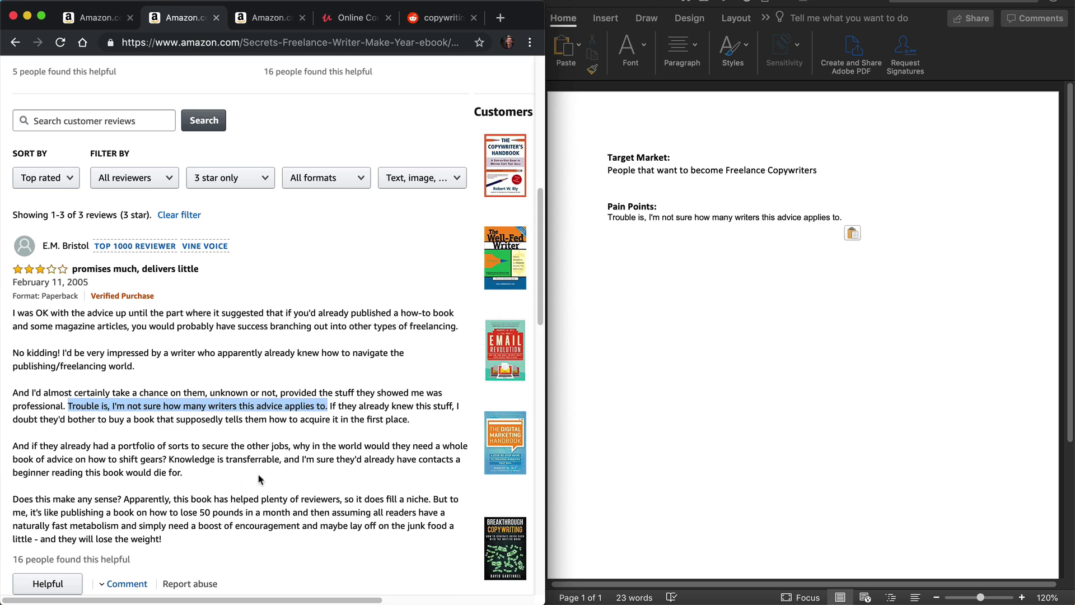
scroll(258, 475, down, 3)
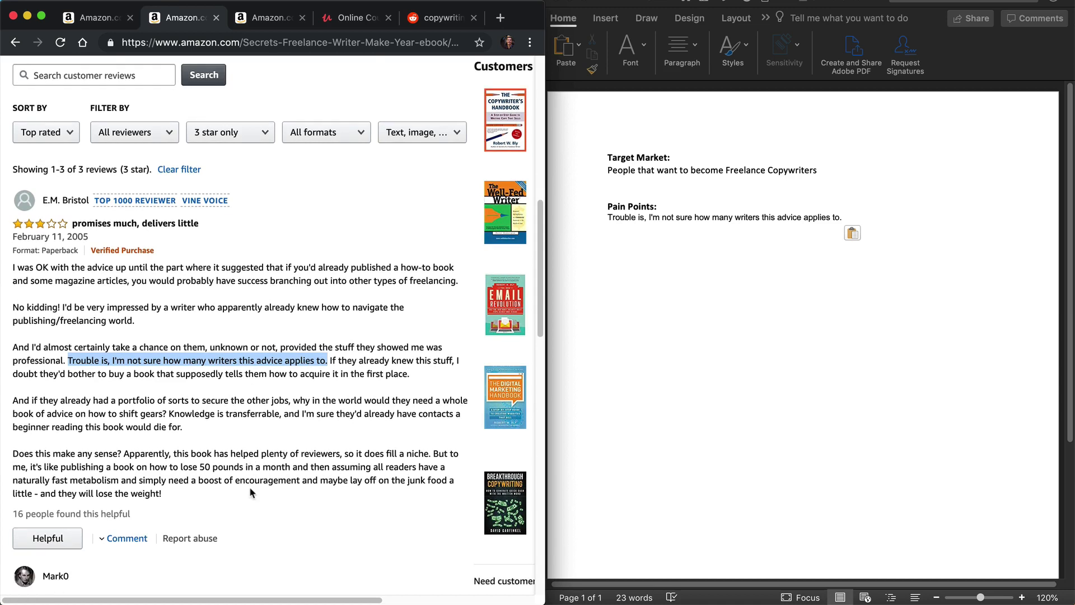
scroll(252, 492, down, 1)
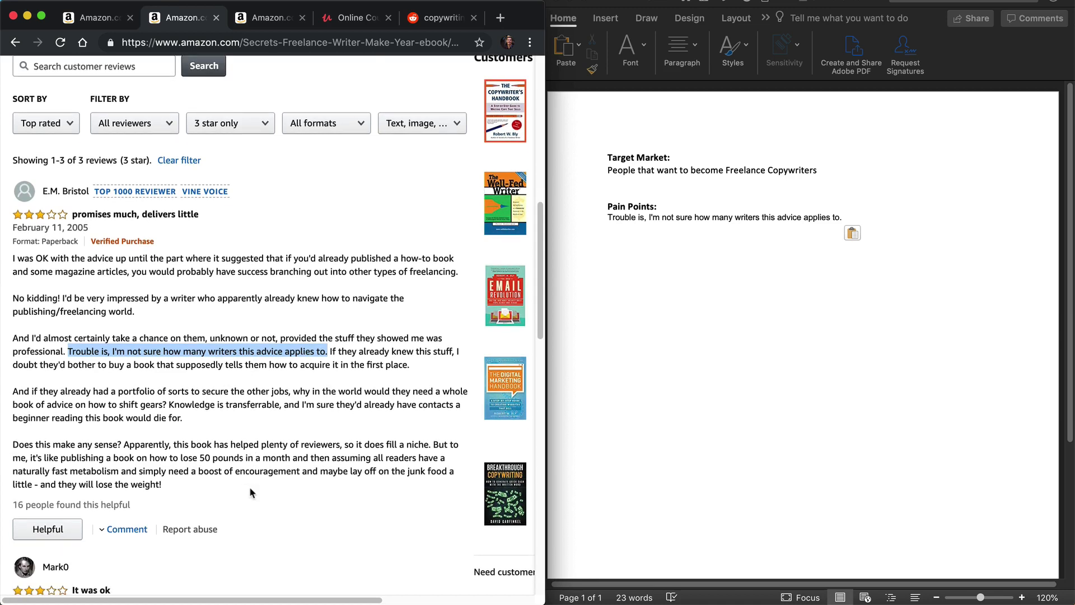
scroll(250, 491, down, 1)
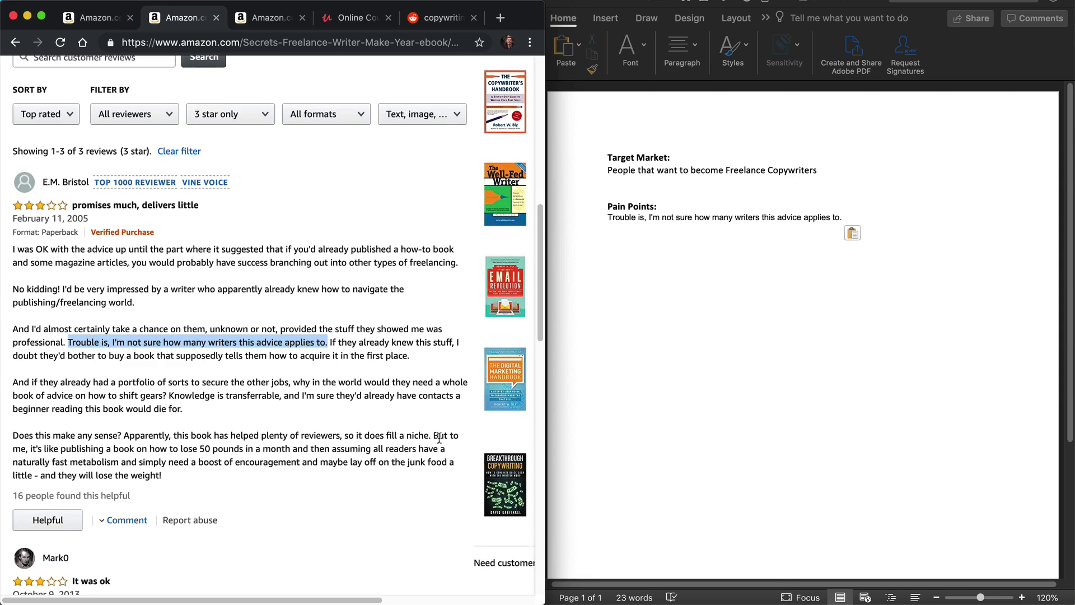
drag(433, 434, 423, 469)
key(super+c)
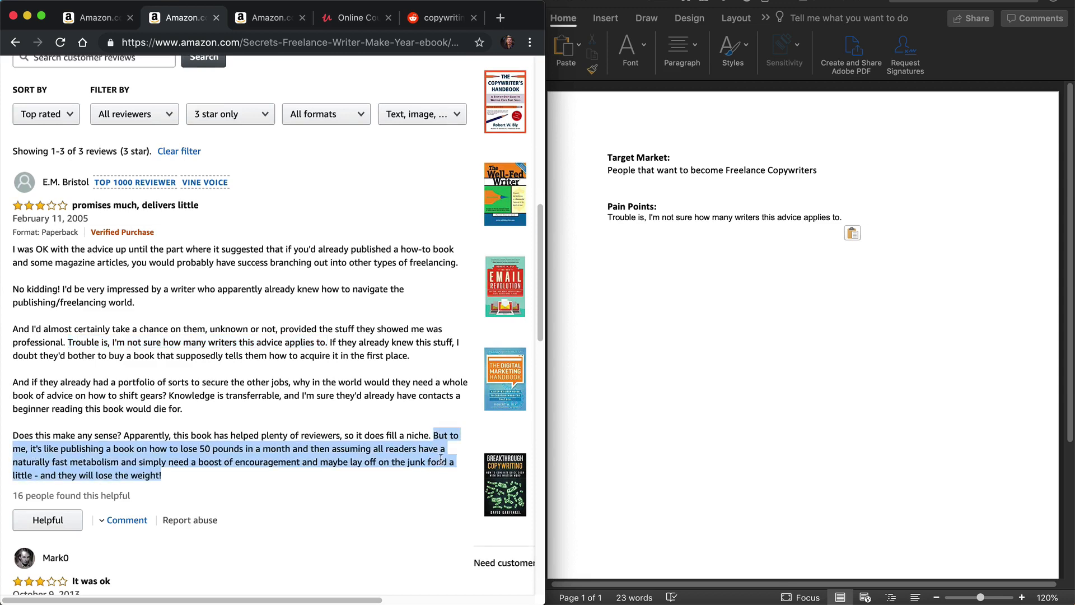
click(786, 278)
key(super+v)
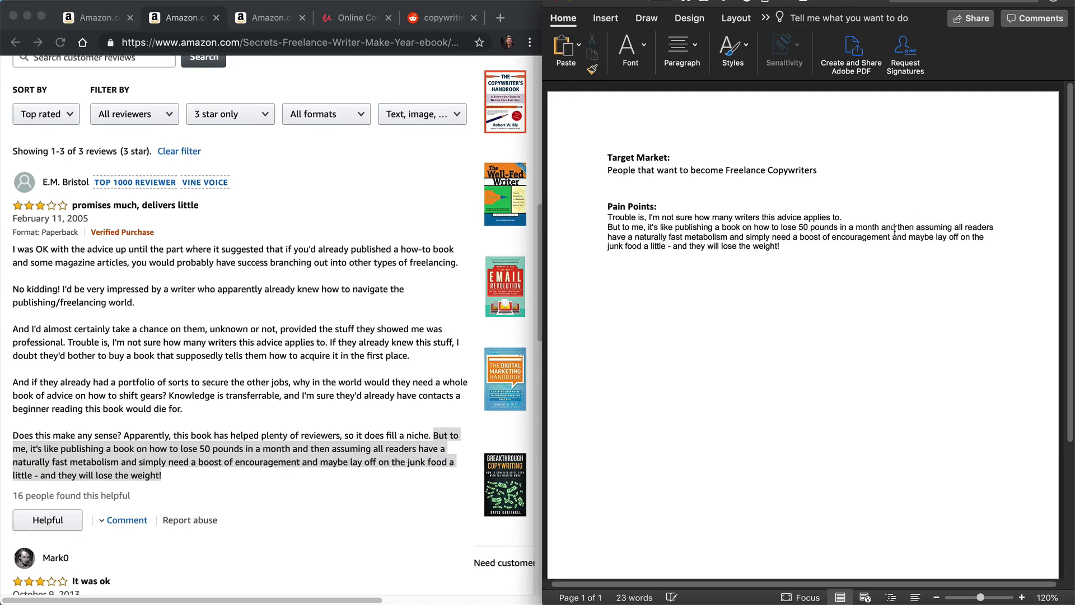
click(609, 229)
key(Return)
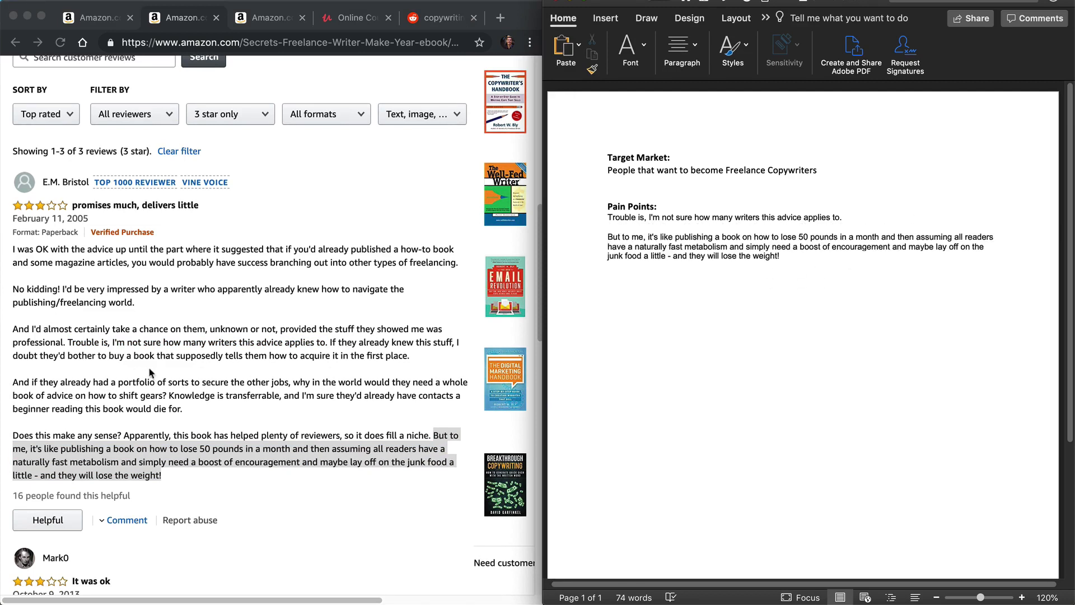
drag(648, 235, 804, 256)
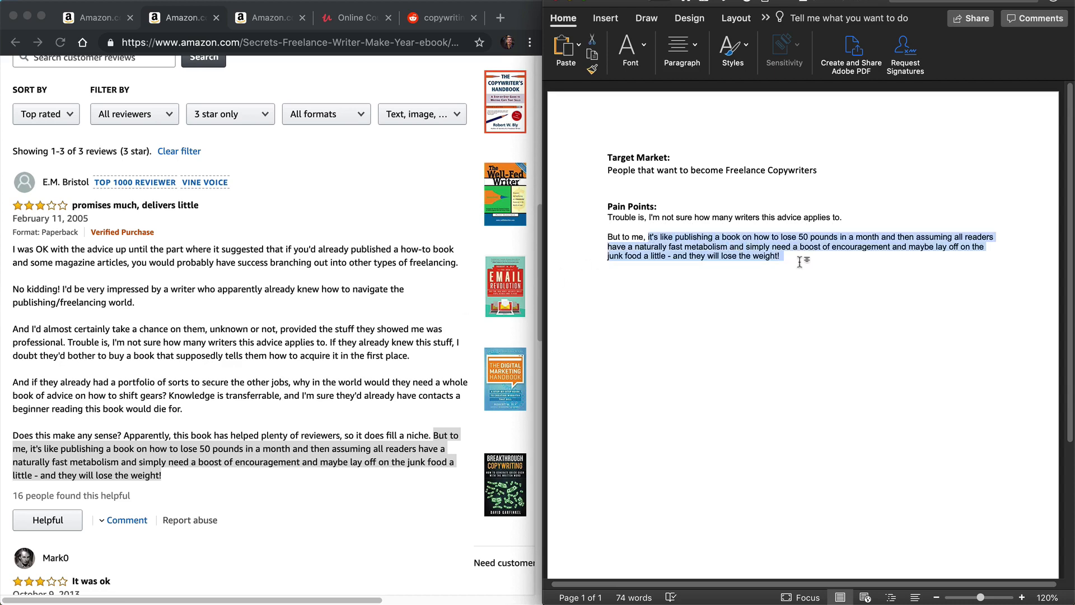
click(804, 264)
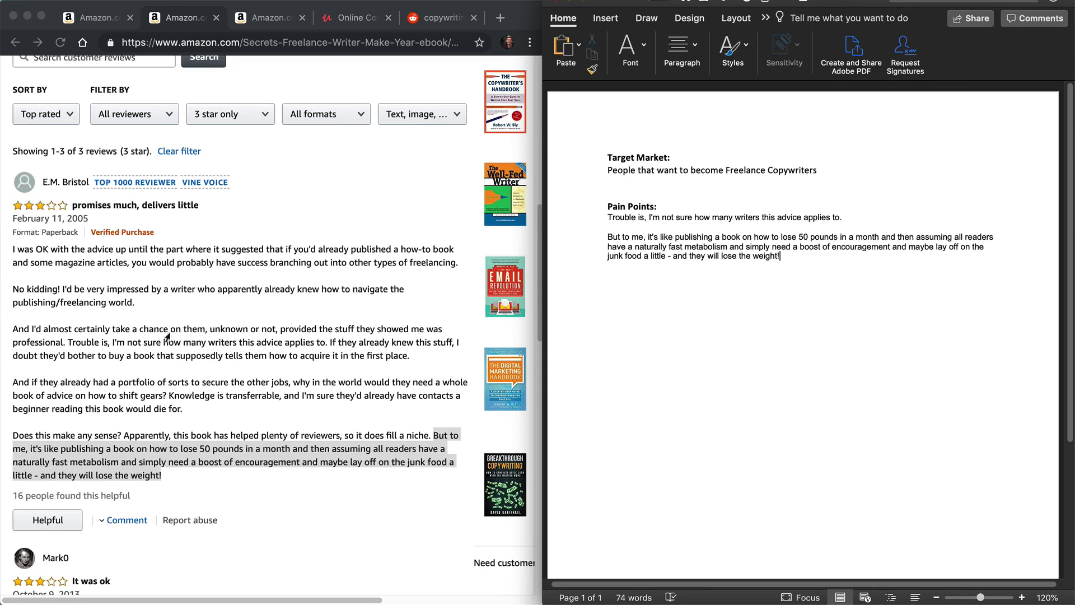
Step: Read the remaining 3-star reviews in the browser, and filter the book's customer reviews to 4 star only
scroll(162, 339, down, 5)
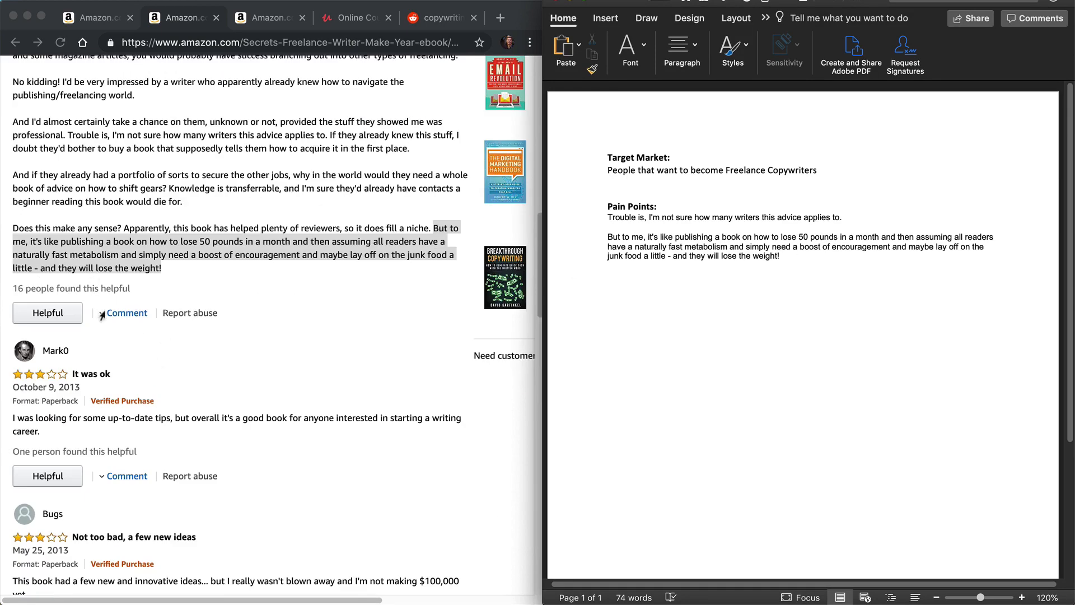
scroll(105, 321, down, 1)
scroll(108, 336, down, 2)
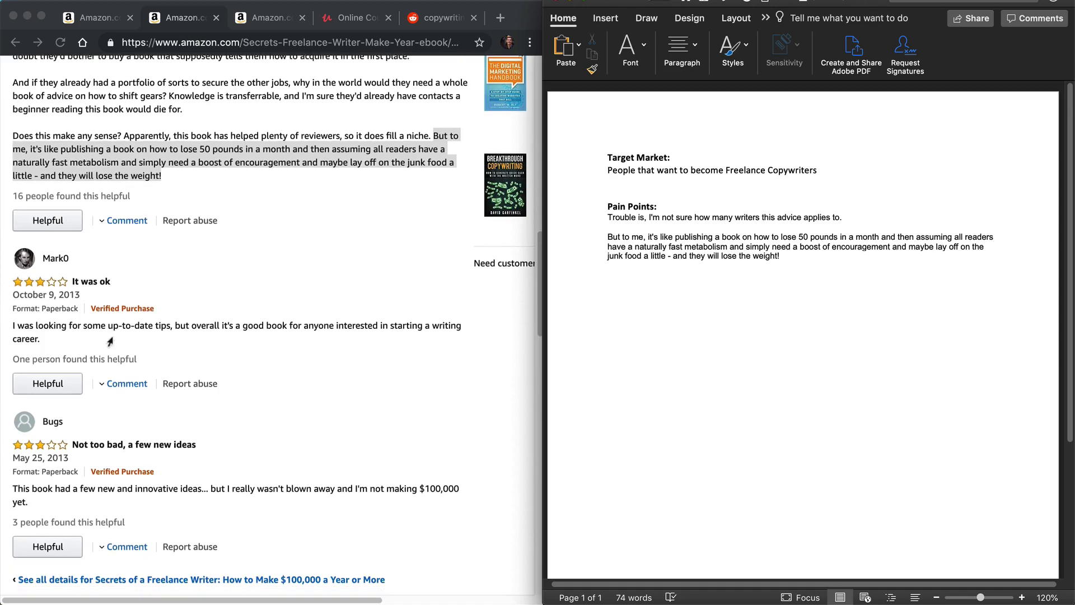
scroll(110, 344, down, 2)
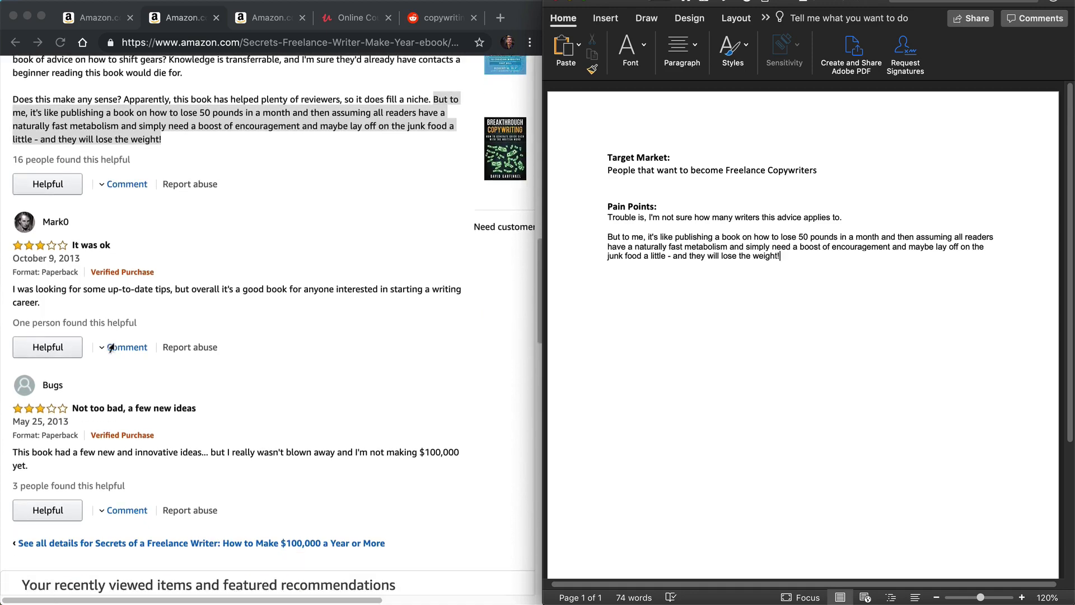
scroll(112, 352, down, 5)
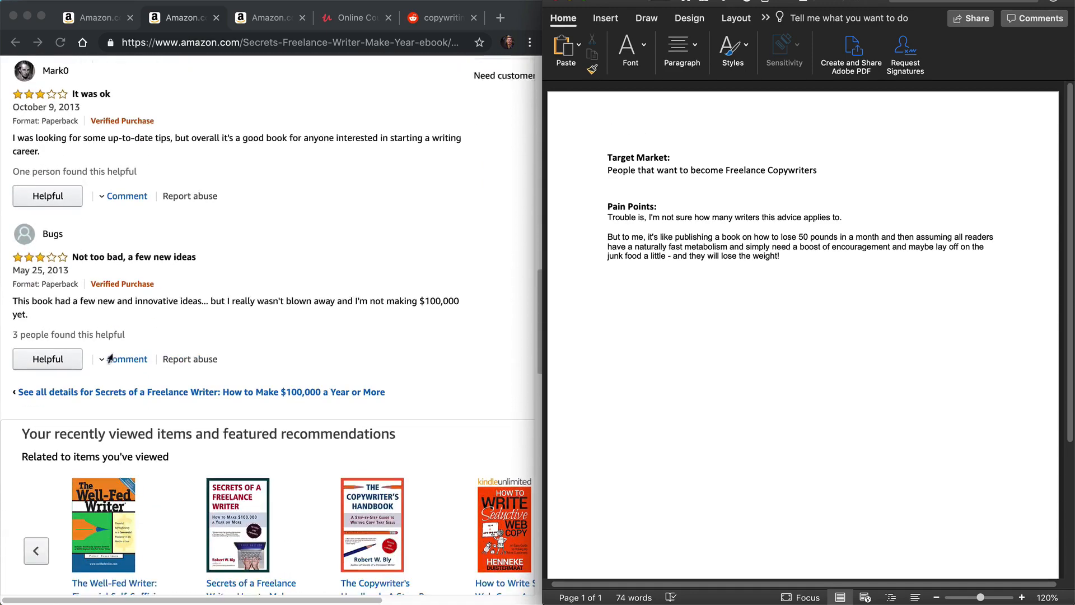
scroll(125, 336, up, 15)
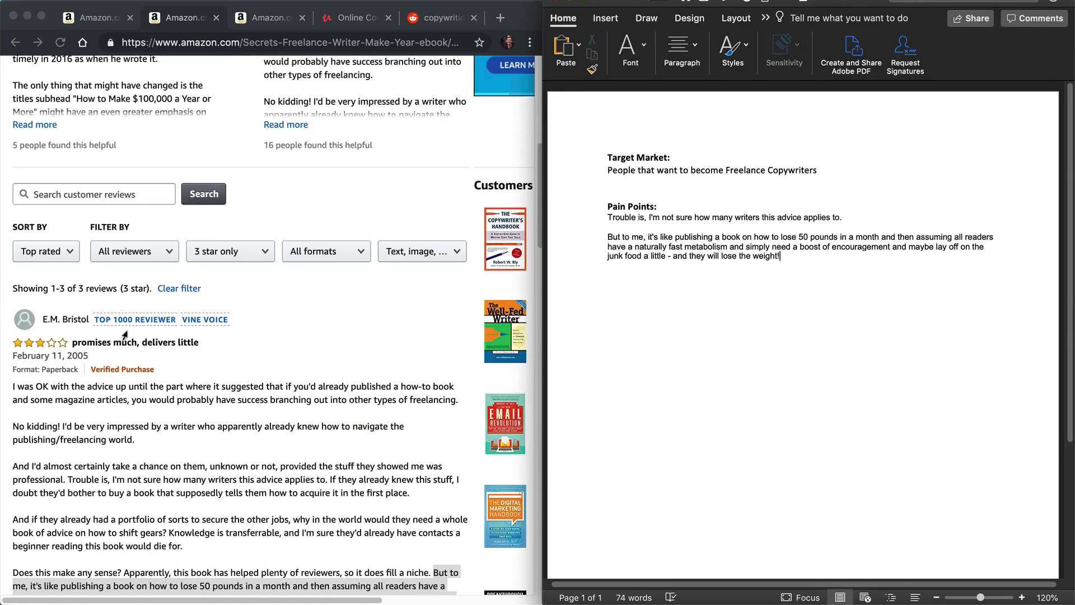
scroll(117, 333, up, 6)
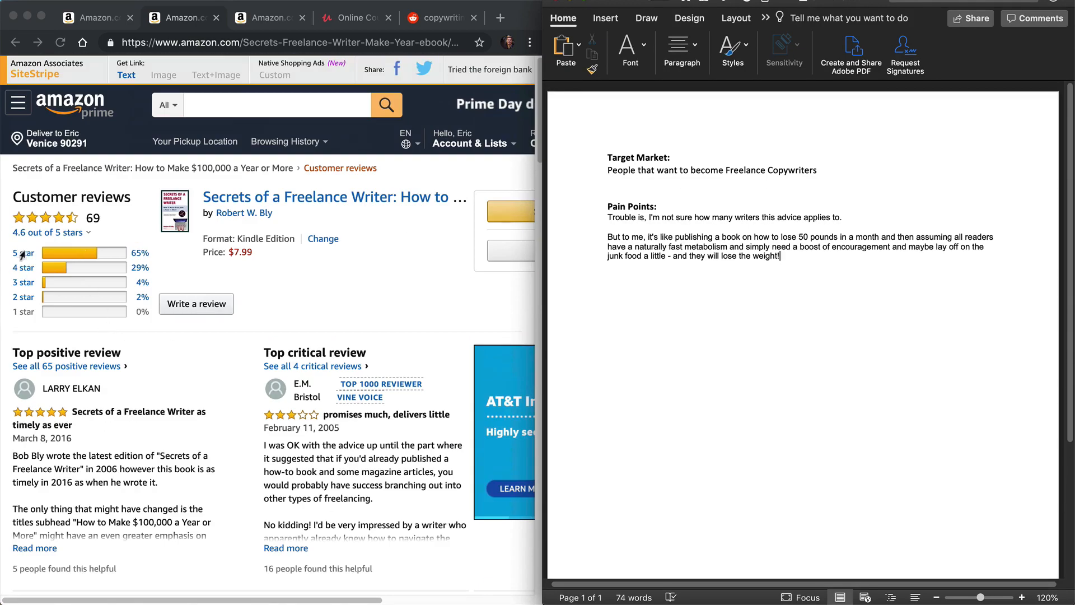
click(23, 268)
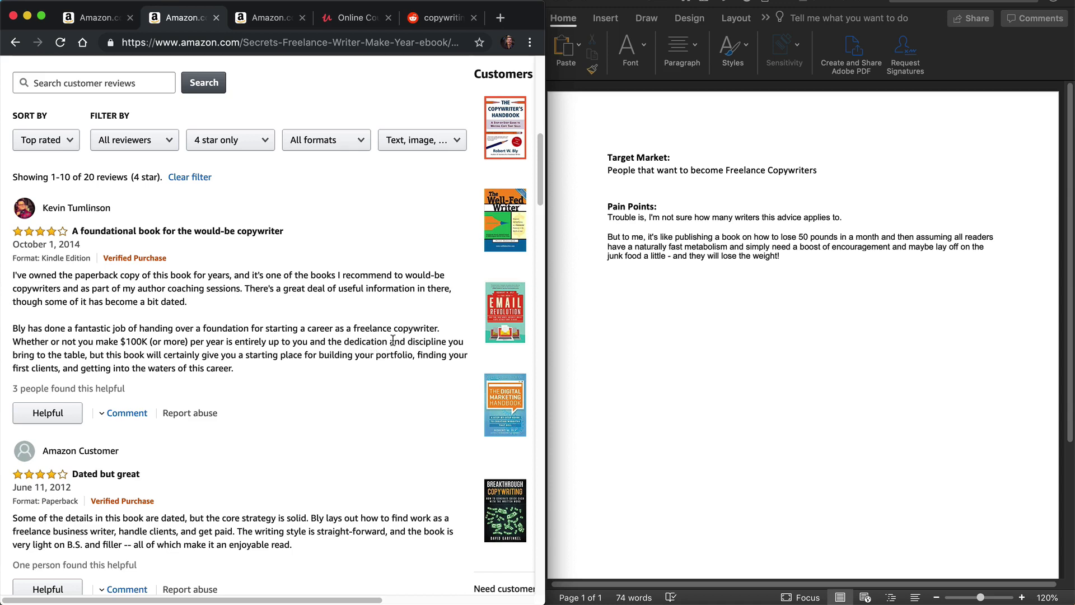
Step: Copy the passage from "but this book will certainly give you a starting place" to "this career" into the pain points as a separate paragraph
drag(89, 355, 271, 367)
key(super+c)
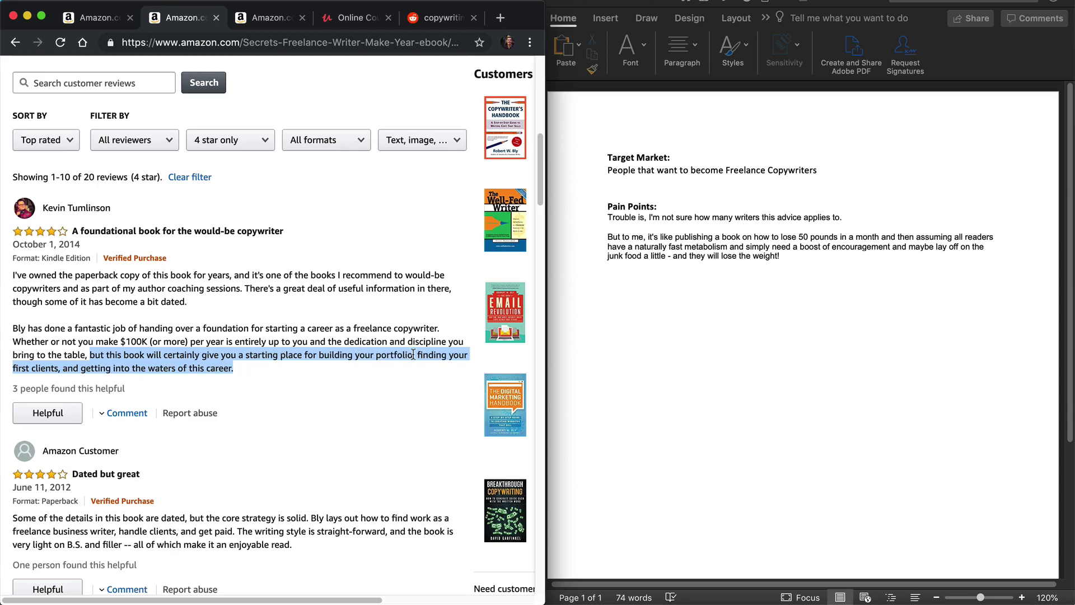
click(818, 350)
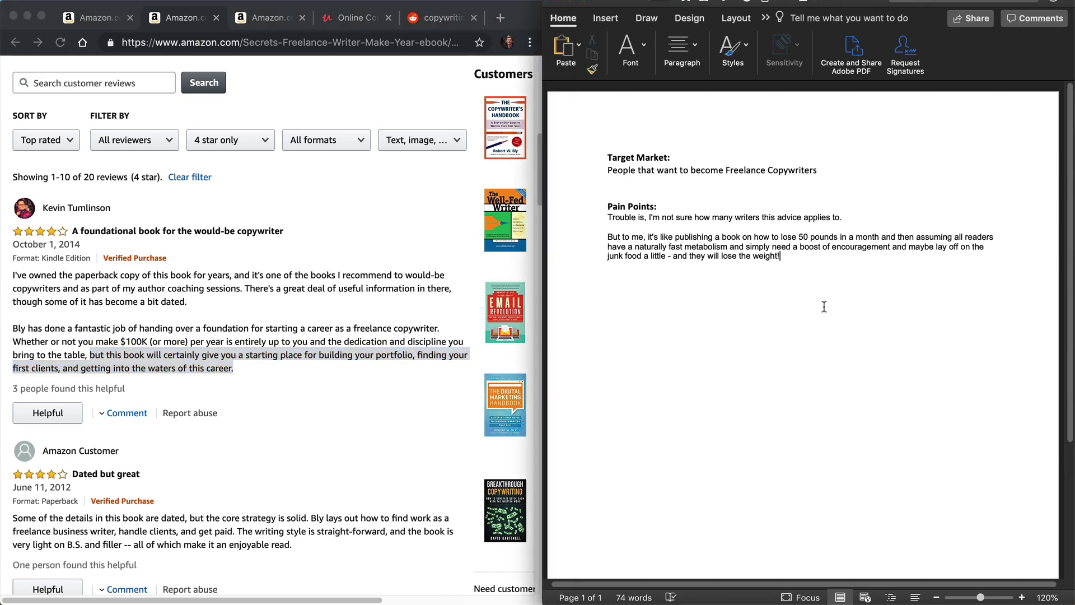
key(Return)
key(super+v)
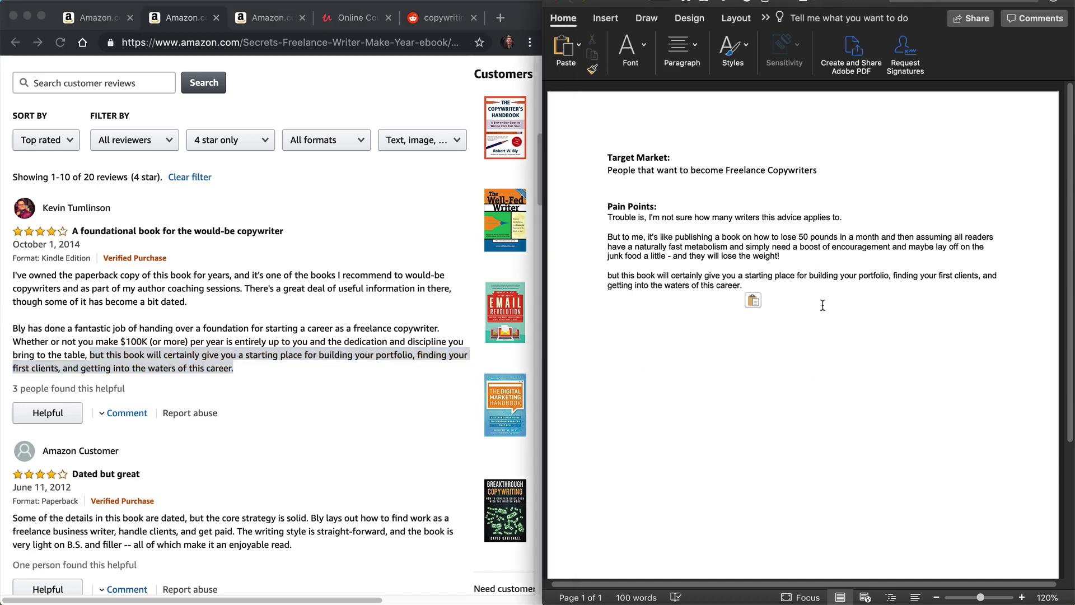
Step: Widen the Word window and highlight the last pain point in yellow from "building your portfolio" to "this career."
key(Return)
mouse_move(809, 276)
mouse_down()
mouse_move(982, 284)
mouse_move(788, 287)
mouse_up()
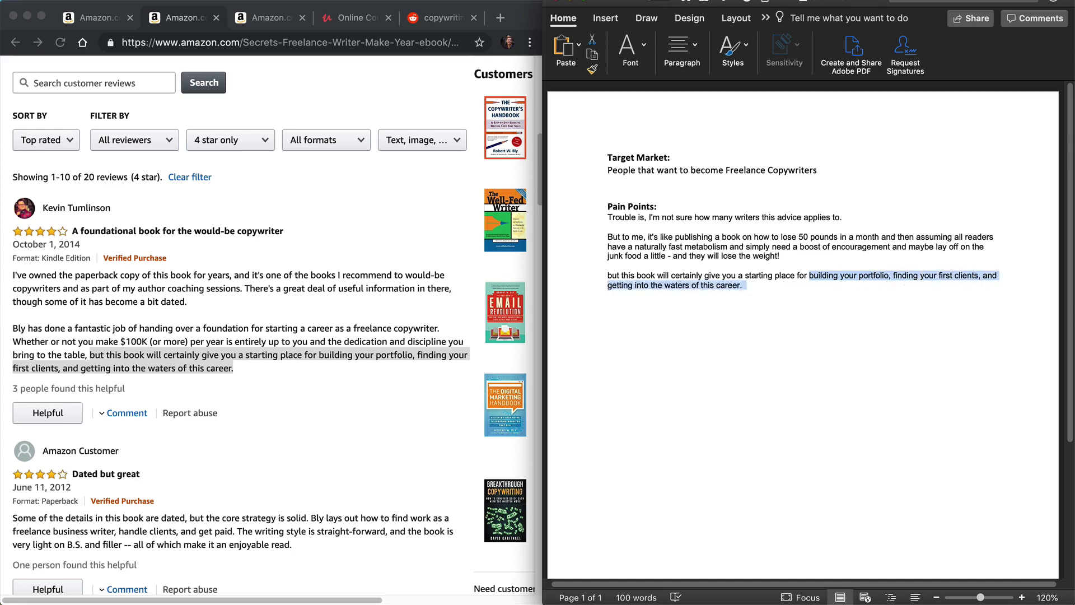
click(593, 70)
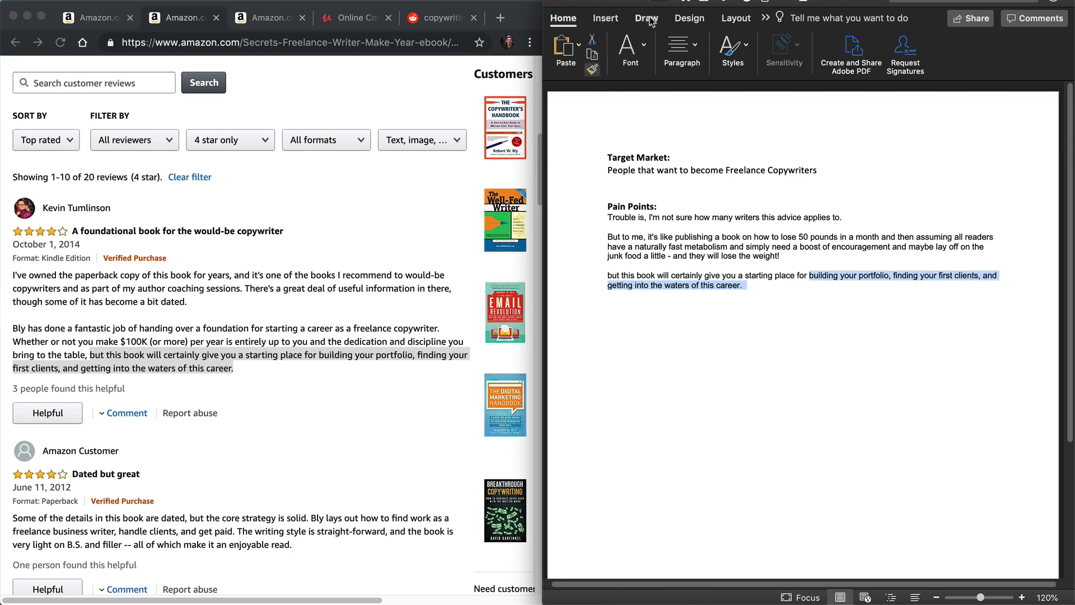
click(690, 18)
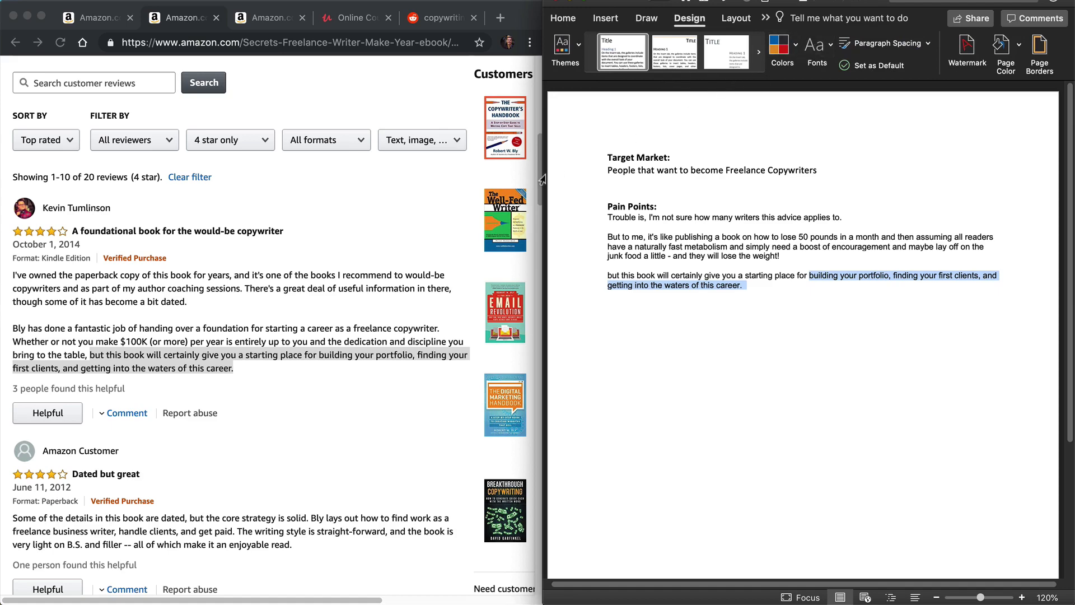
drag(542, 179, 298, 176)
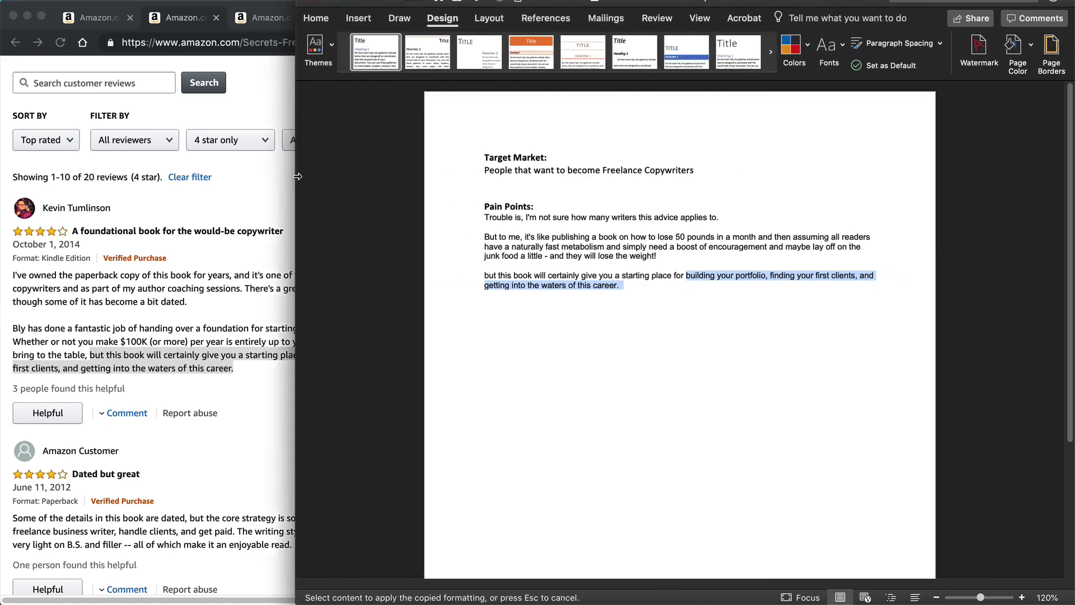
click(316, 18)
click(530, 64)
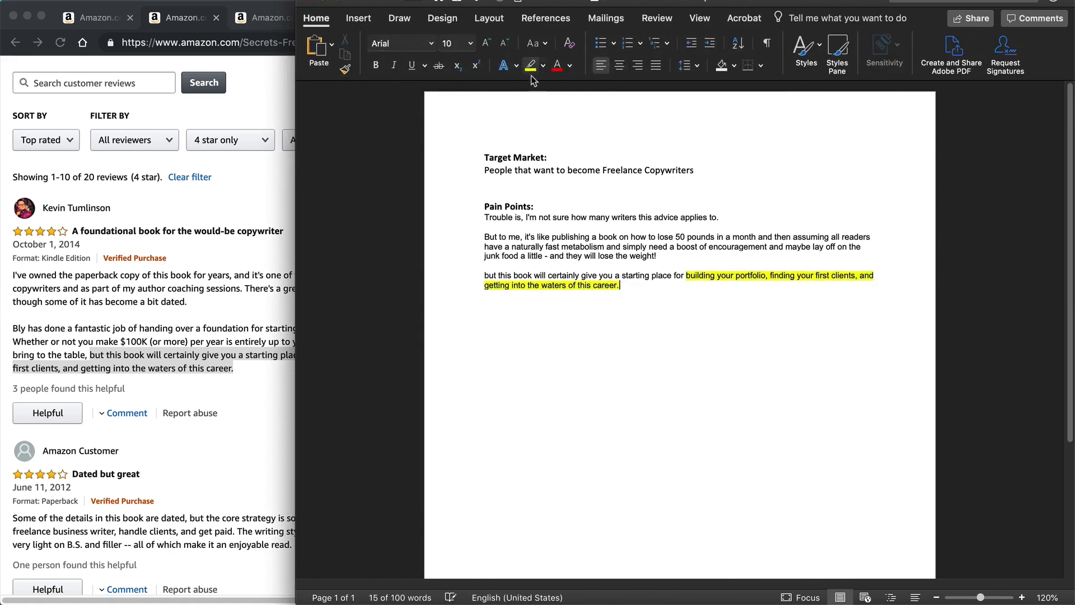
click(659, 276)
click(645, 291)
click(662, 285)
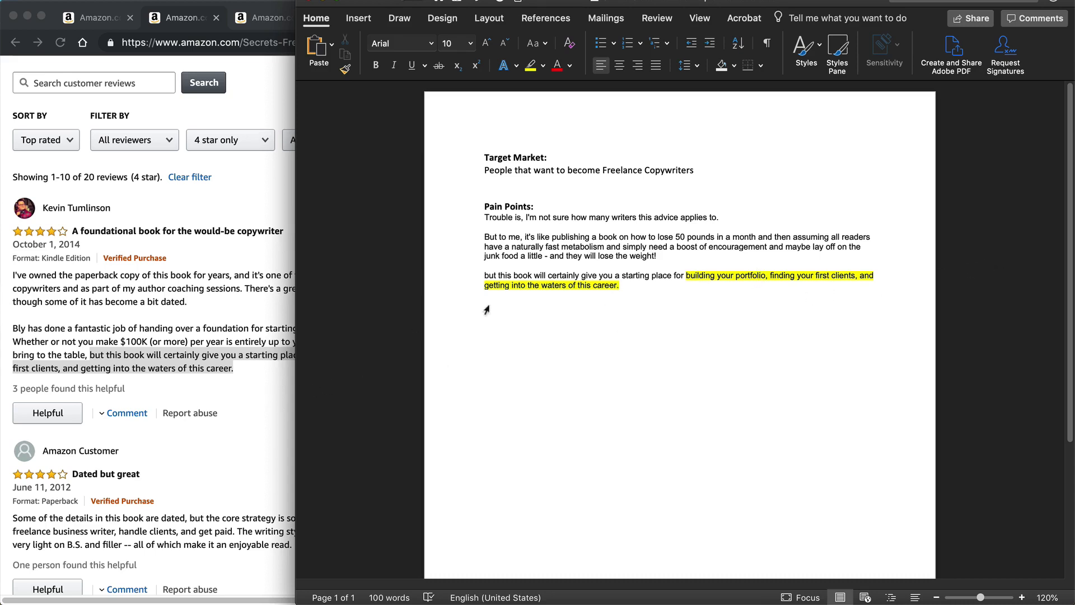
Step: Read on through the 4-star reviews and copy the title "If you need a jolt of confidence as a newbie Freelance writier...GET THIS BOOK!!!!" into the pain points
click(241, 376)
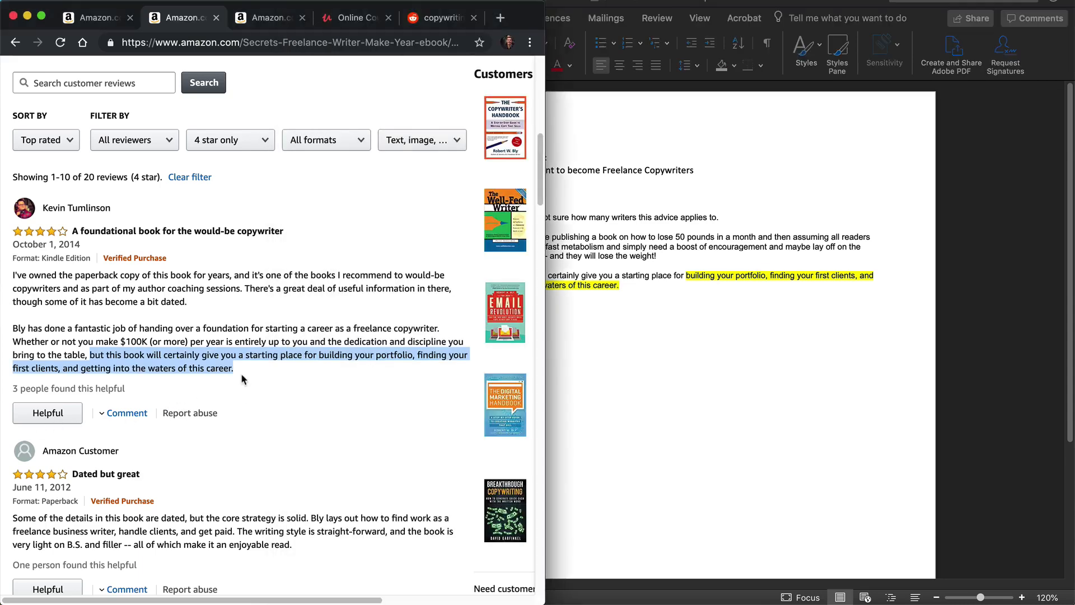
scroll(234, 380, down, 2)
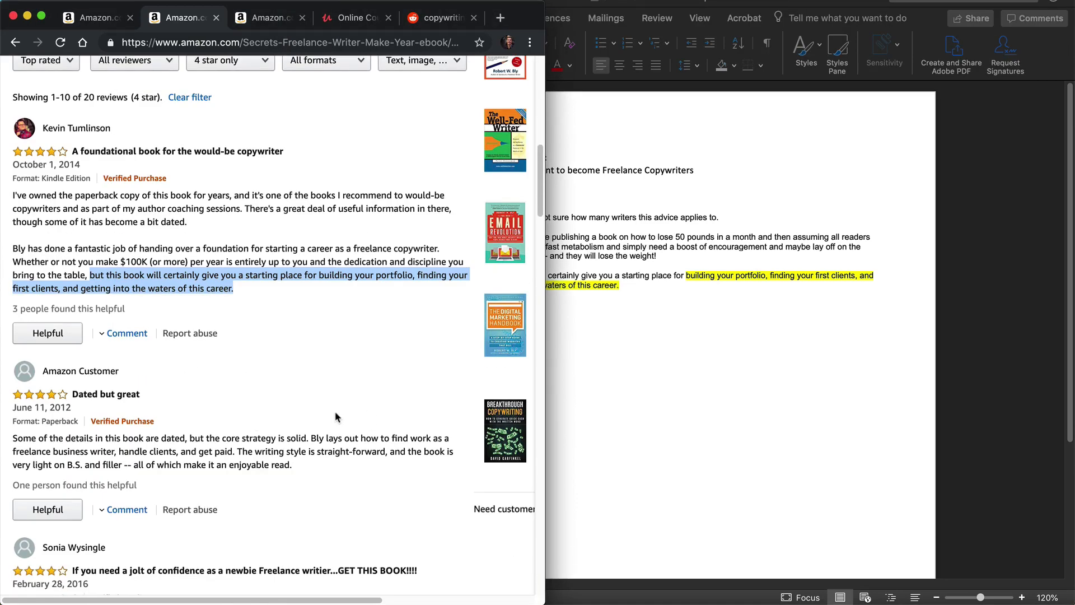
scroll(211, 485, down, 1)
scroll(210, 481, down, 2)
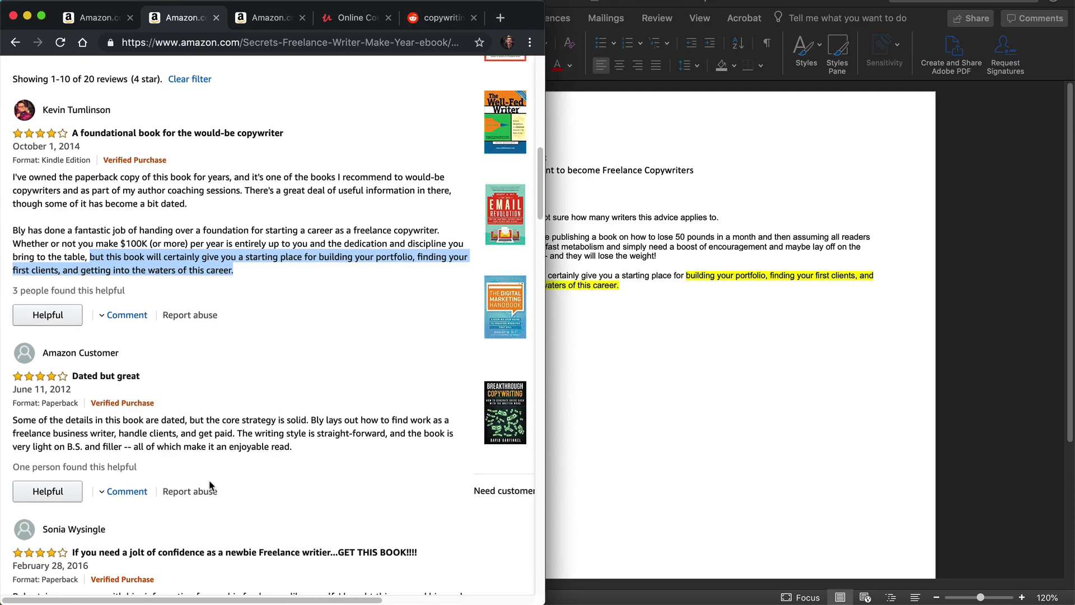
scroll(210, 485, down, 4)
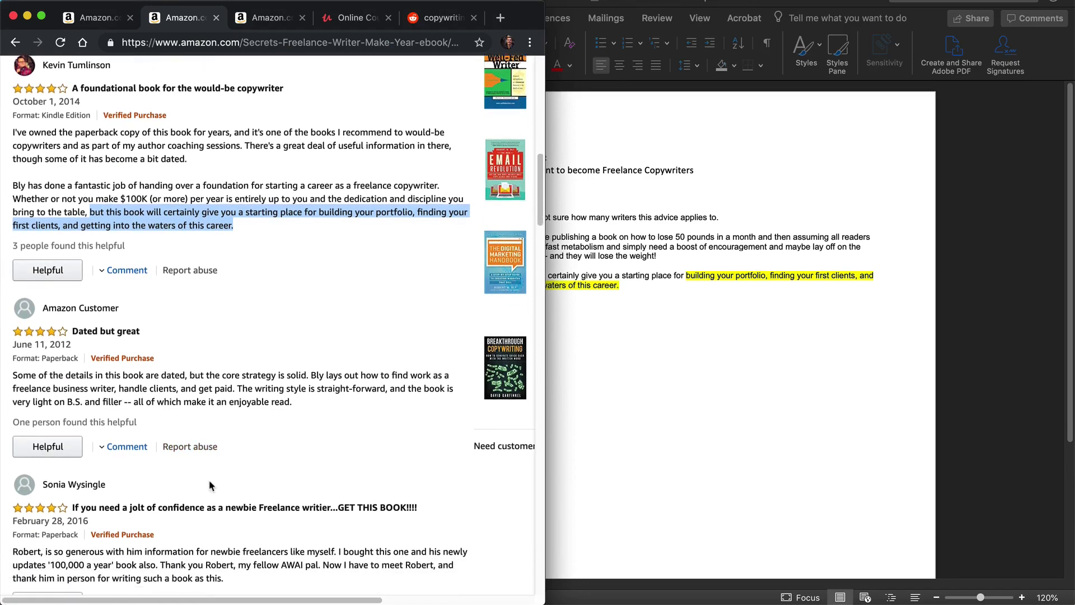
scroll(209, 477, down, 1)
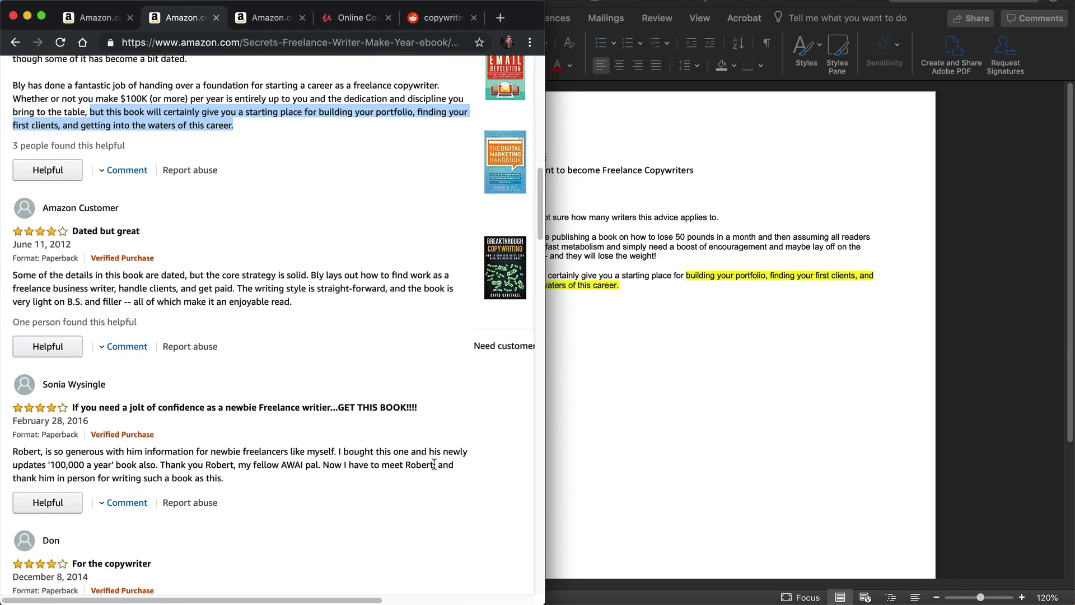
scroll(434, 464, down, 2)
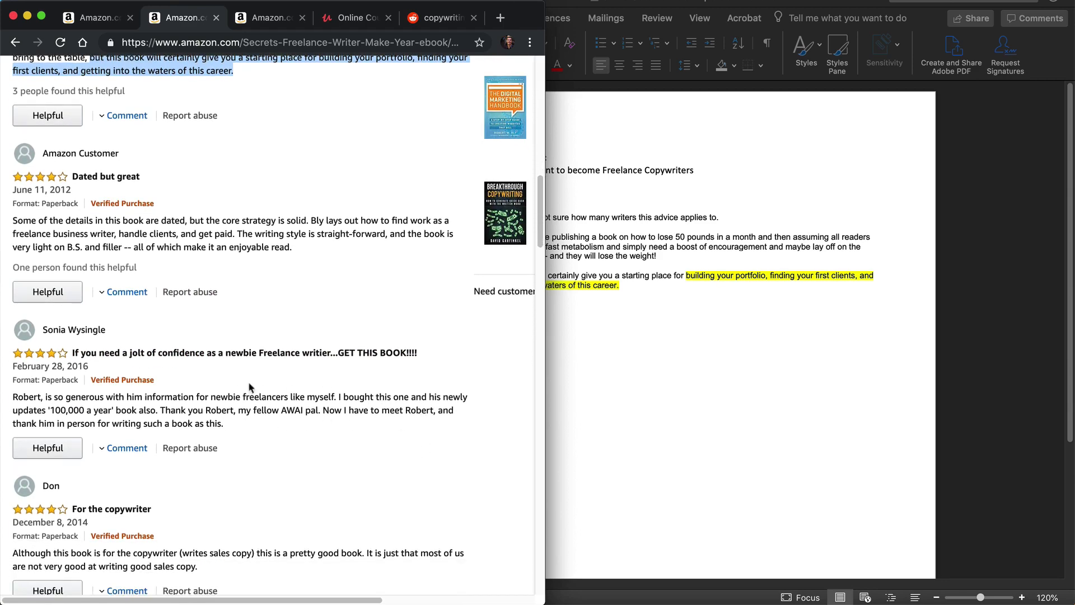
drag(442, 358, 66, 348)
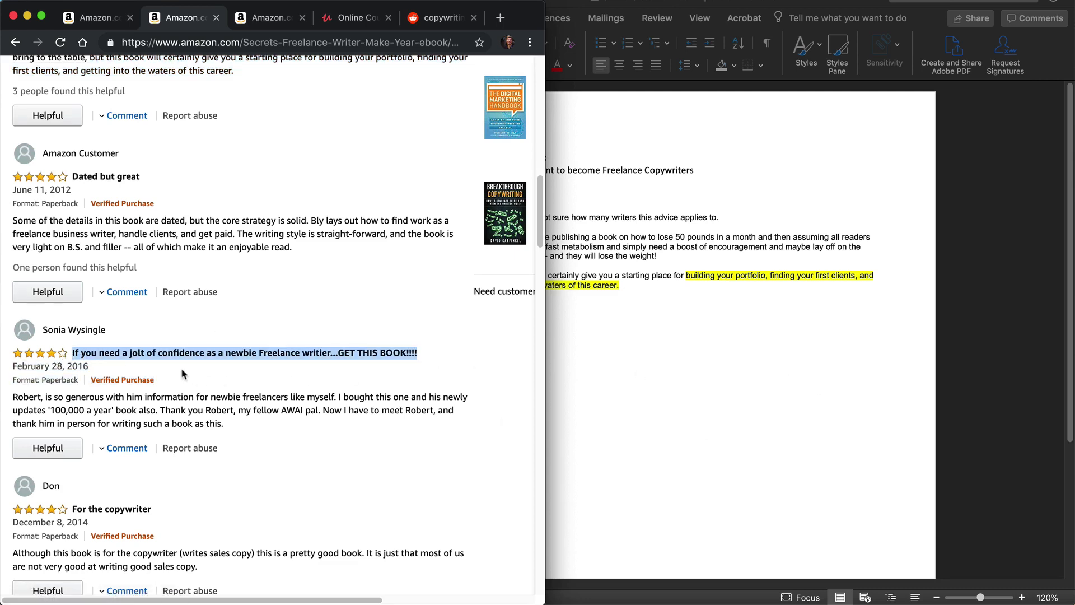
click(569, 336)
click(655, 296)
text(starsIf you need a jolt of confidence as a newbie Freelance writier...GET THIS BOOK!!!!)
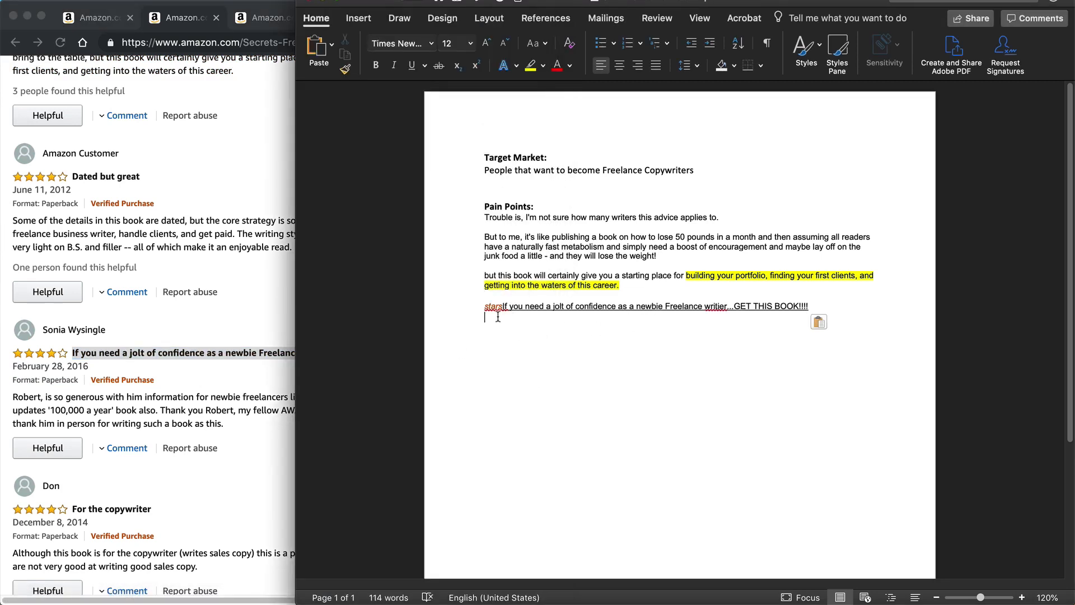
click(485, 305)
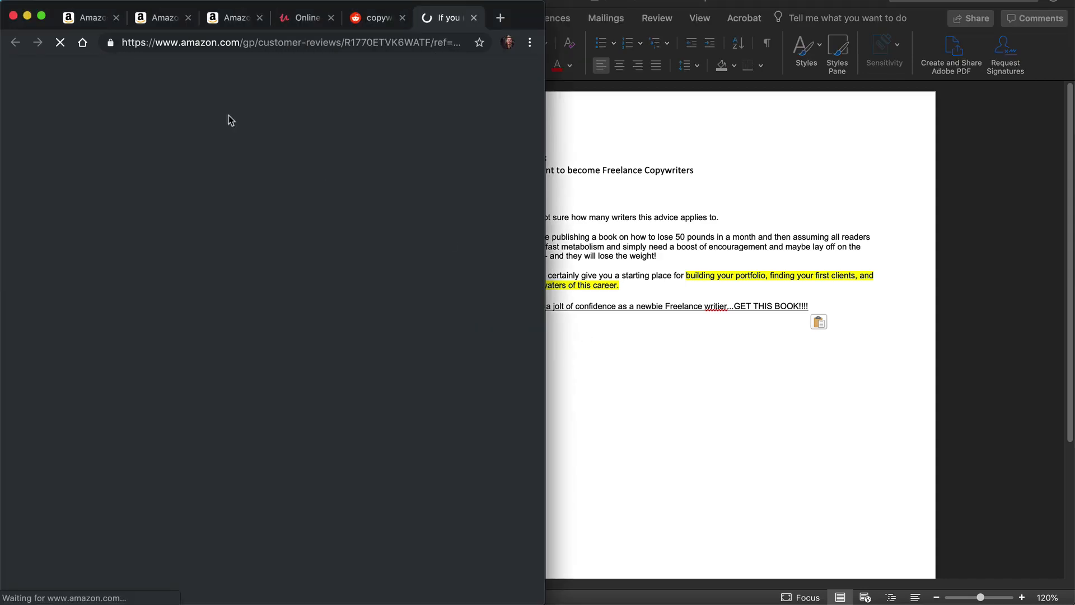
click(474, 18)
click(861, 302)
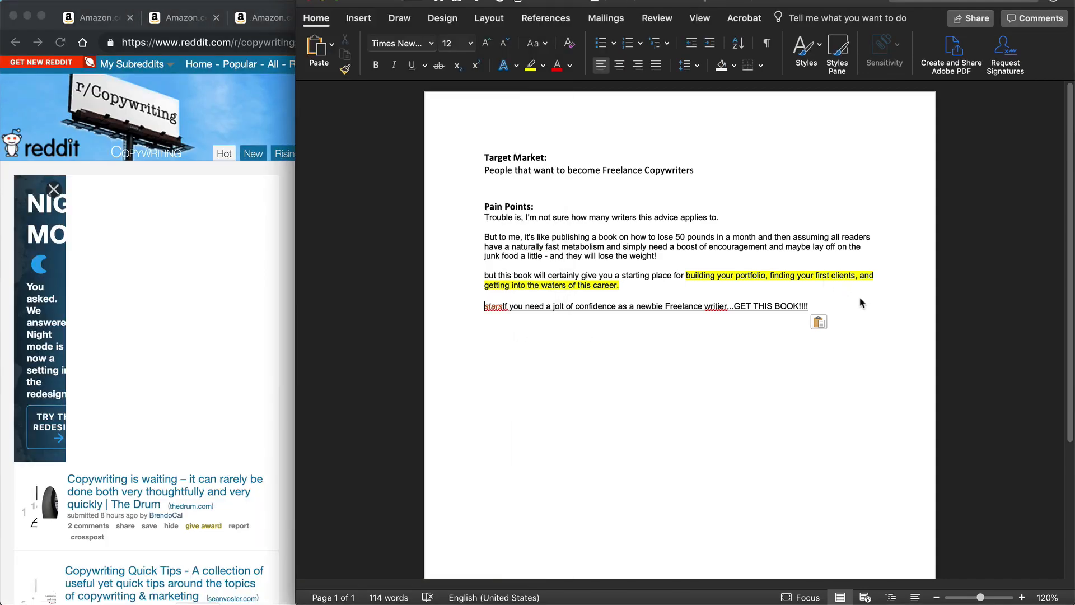
Step: Add a "Possible Pain Points:" heading above "Pain Points:" in the Word document, with an empty line below it
click(483, 205)
key(Return)
key(Return)
click(488, 202)
text(Possi)
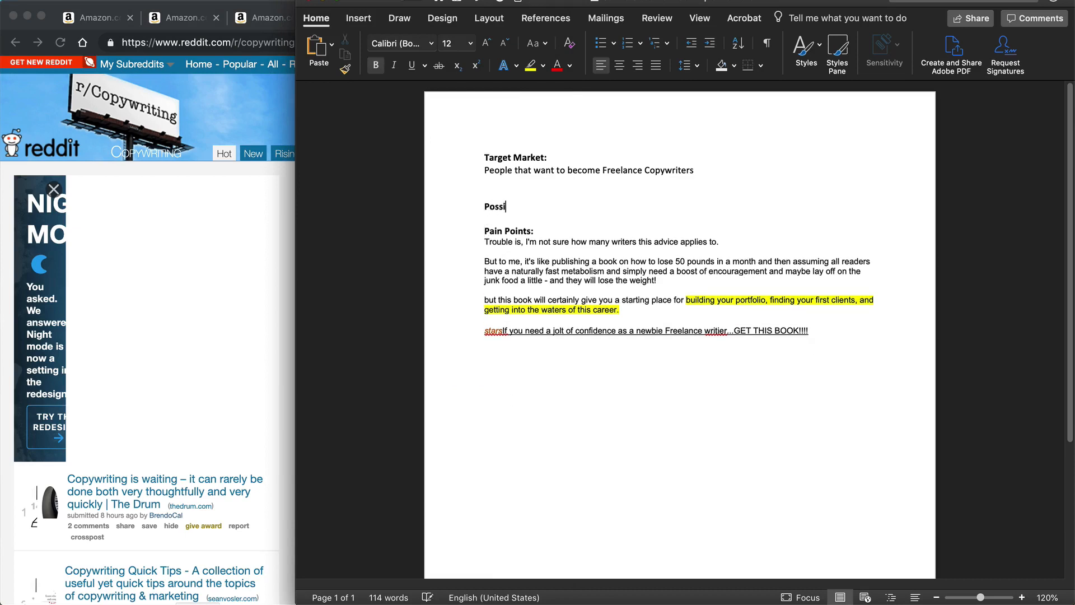
text(ble Pain points)
key(BackSpace)
key(BackSpace)
key(BackSpace)
key(BackSpace)
text(Points:)
key(Return)
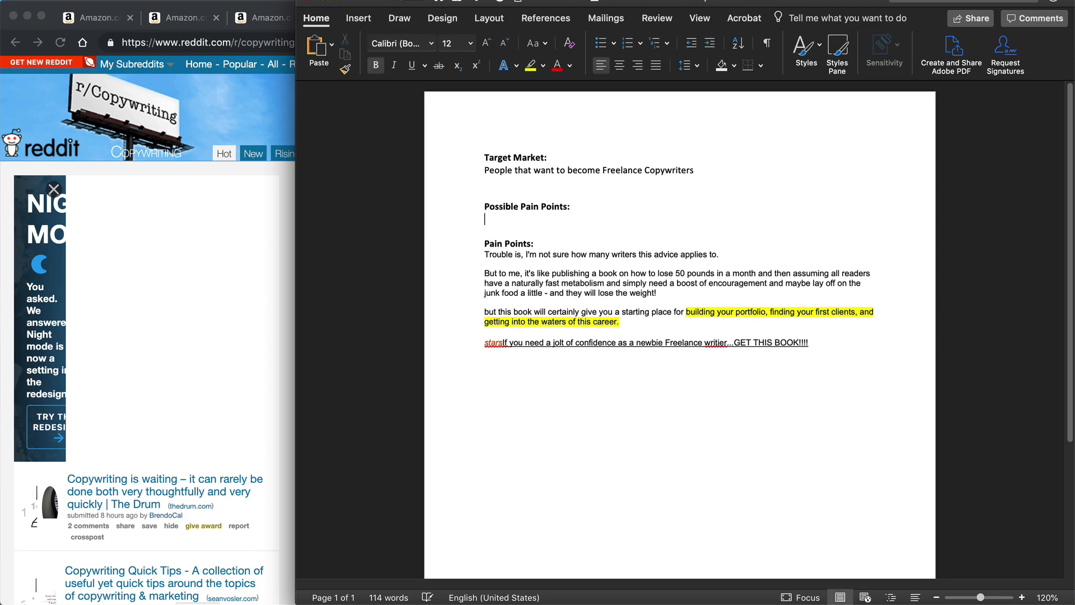
Step: List "Building Your Portfolio", "Finding Your First Clients" and "Confidence as a Newbie Freelance Writer" on separate lines under "Possible Pain Points:"
text(Building Your Portfolio)
key(Return)
text(Finding )
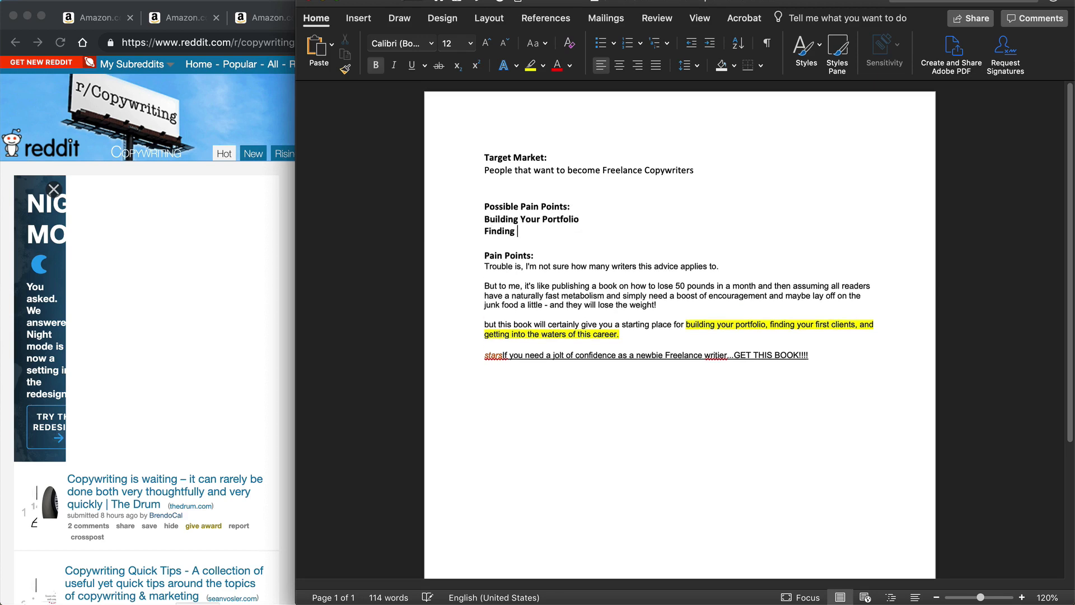
text(Your First Clients)
key(Return)
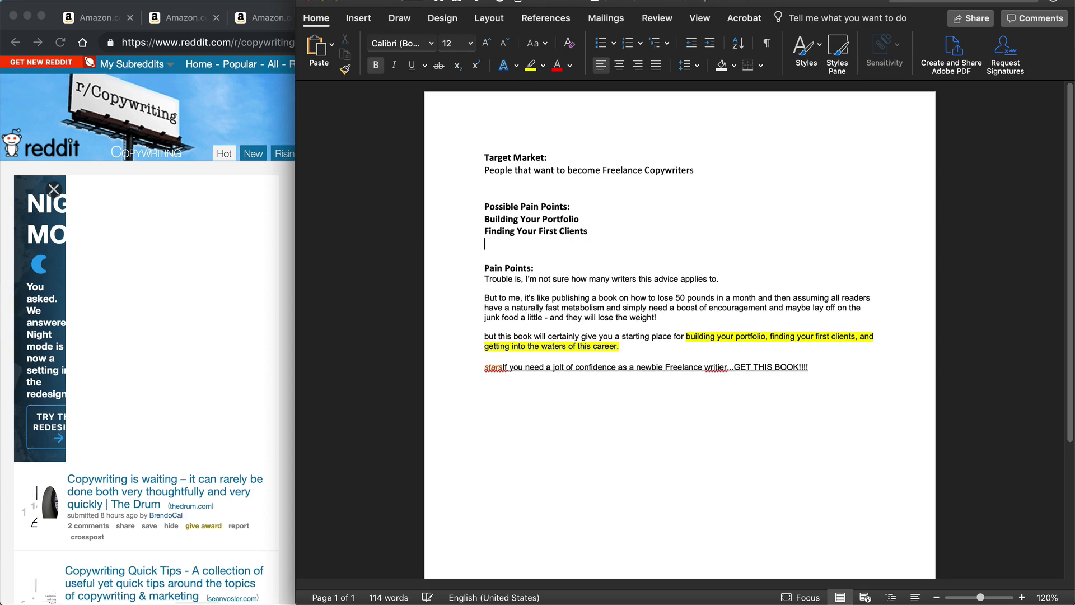
text(Confidence )
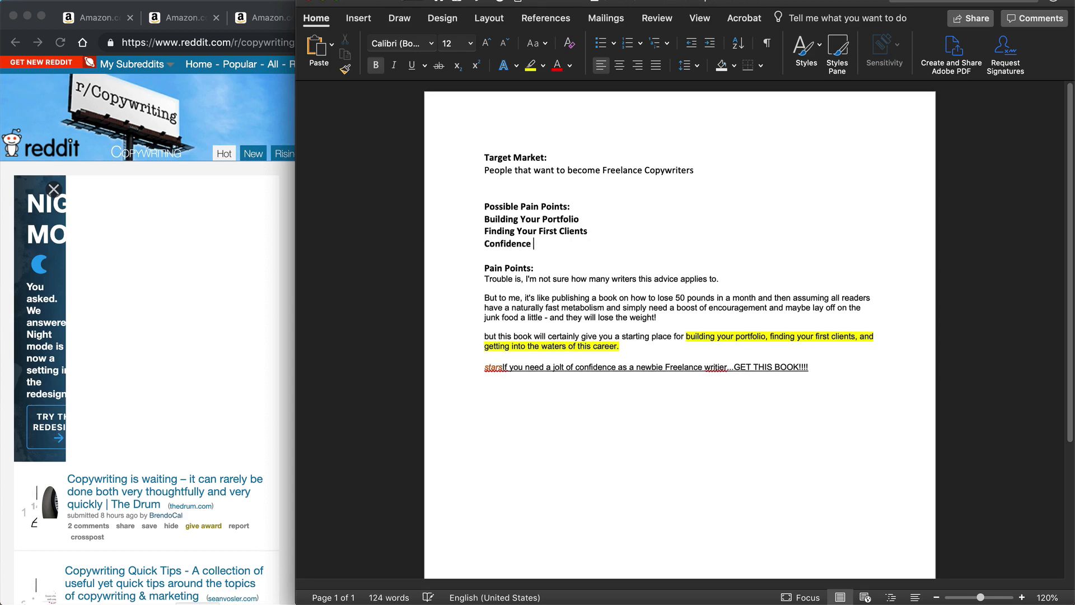
text(as a Newbie Freelance Writer)
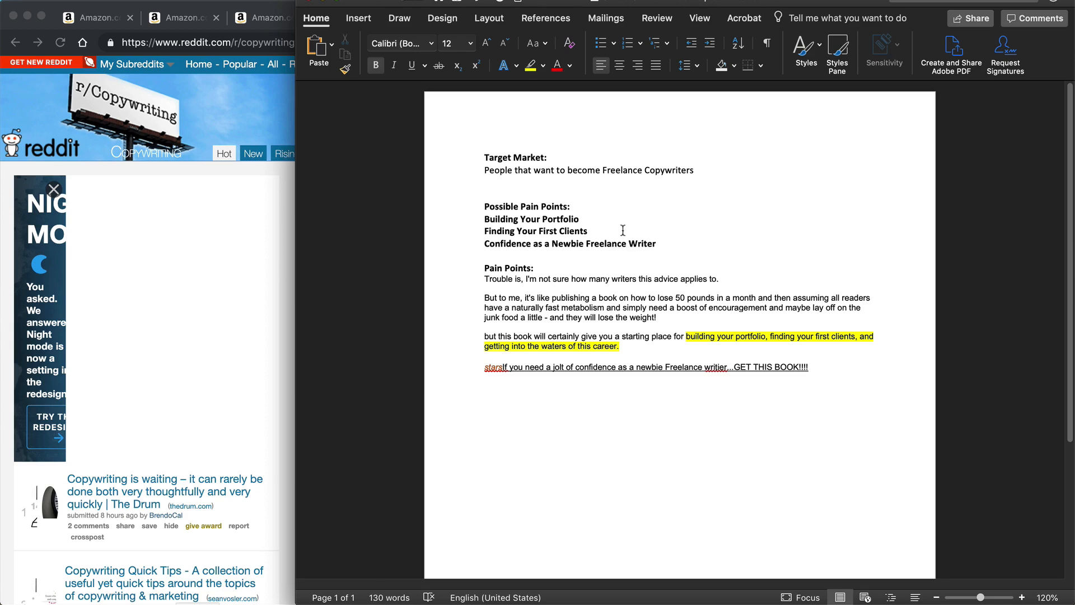
Step: Remove the bold formatting from the three possible pain points and add another blank line below the list
drag(414, 243, 413, 220)
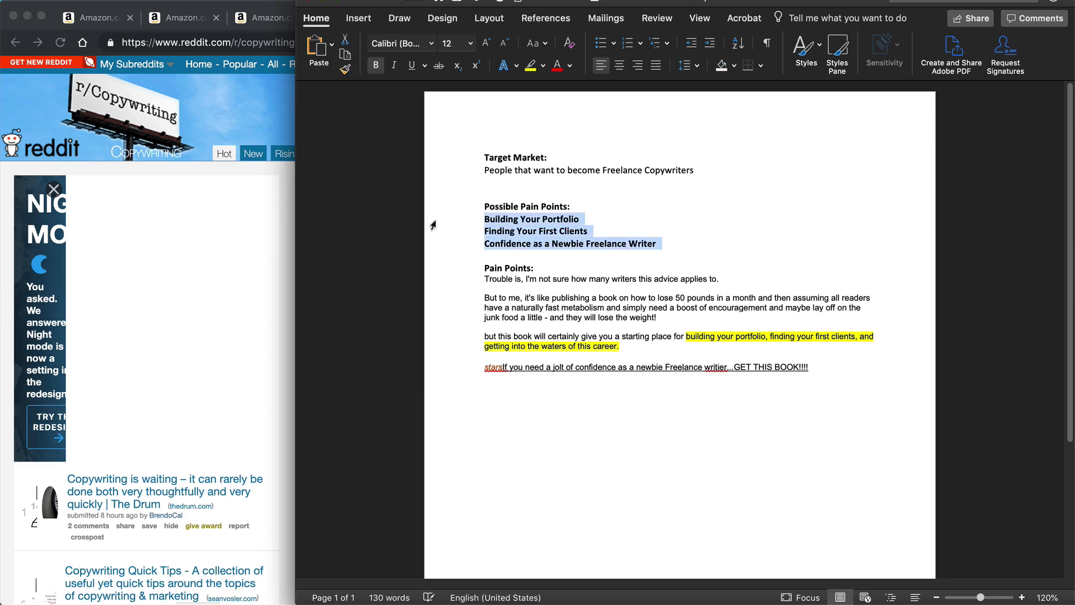
key(super+b)
click(592, 238)
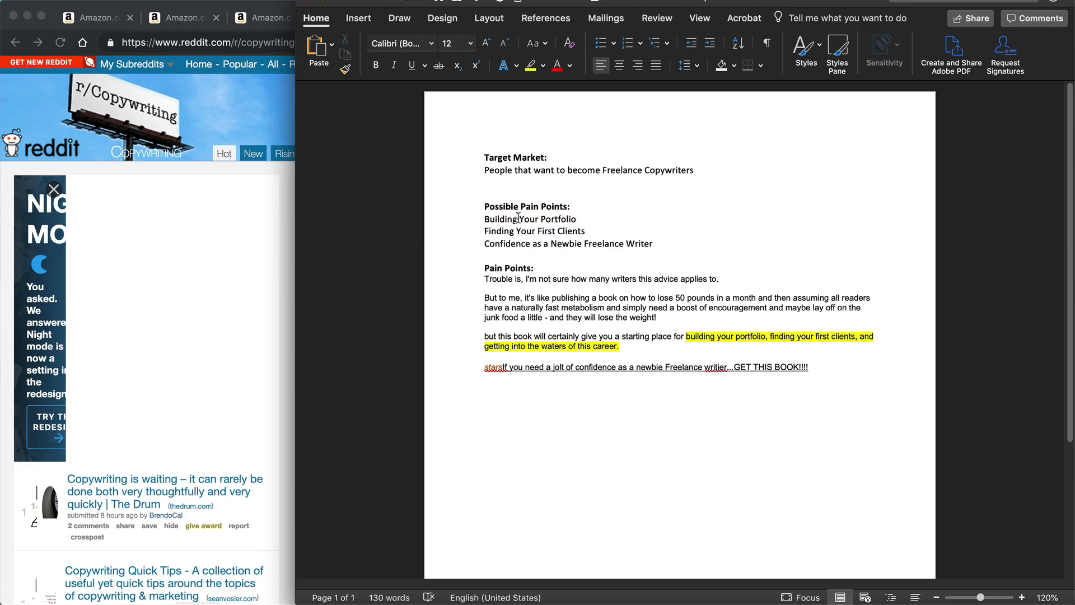
click(518, 253)
key(Return)
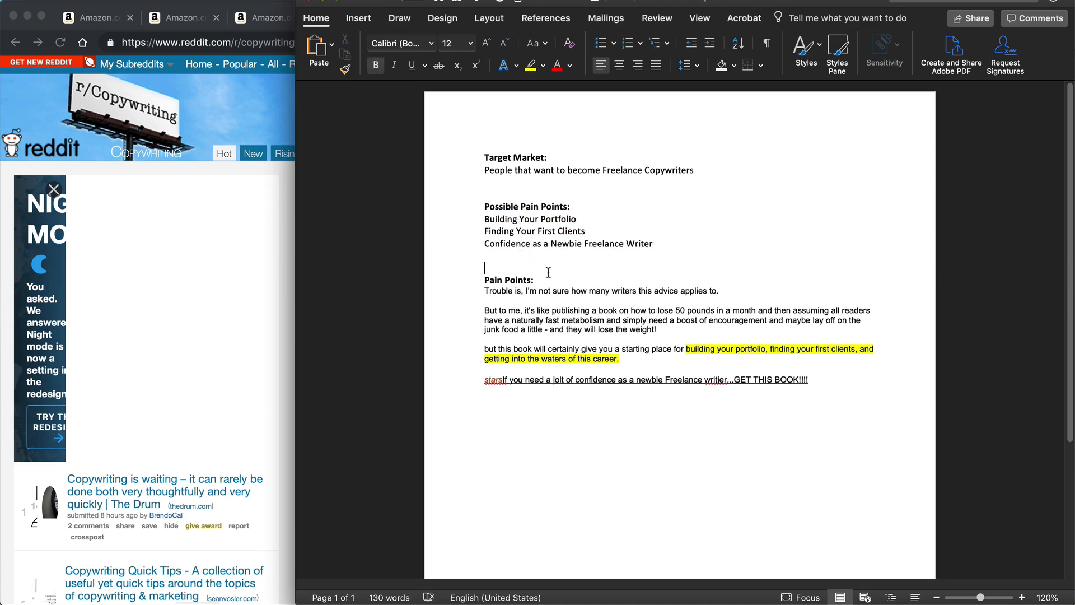
Step: Copy "It is just that most of us are not very good at writing good sales copy." from the "For the copywriter" review into the pain points, without its leading space
click(98, 14)
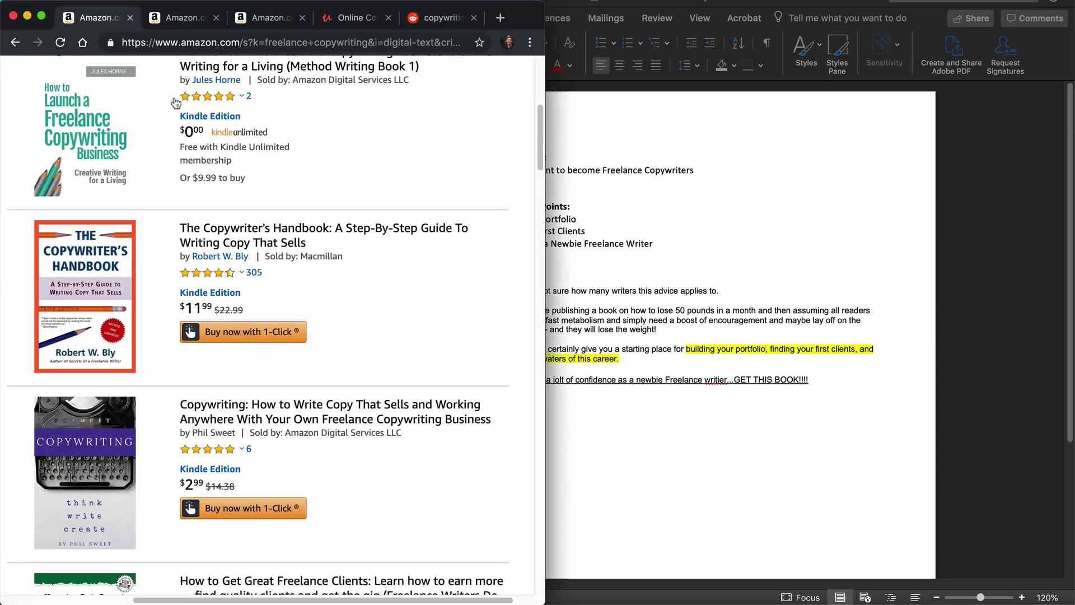
click(196, 23)
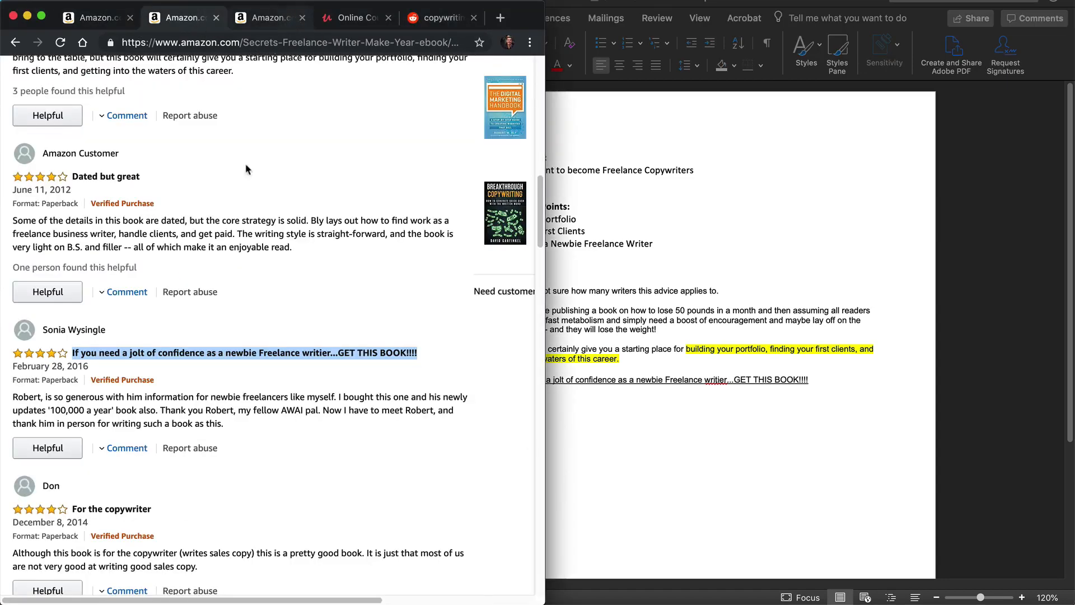
click(366, 393)
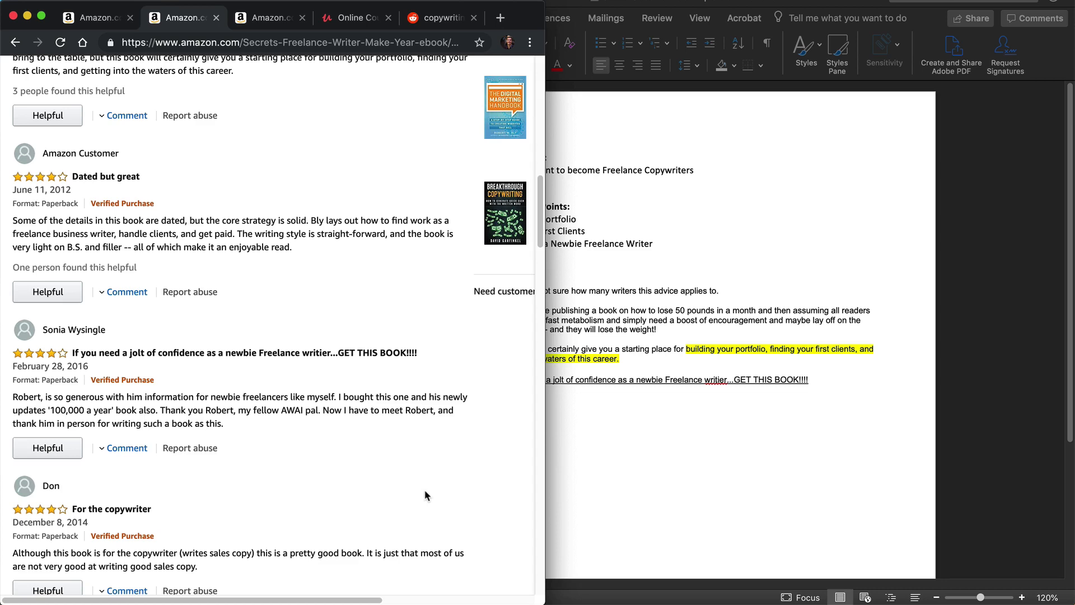
scroll(123, 526, down, 2)
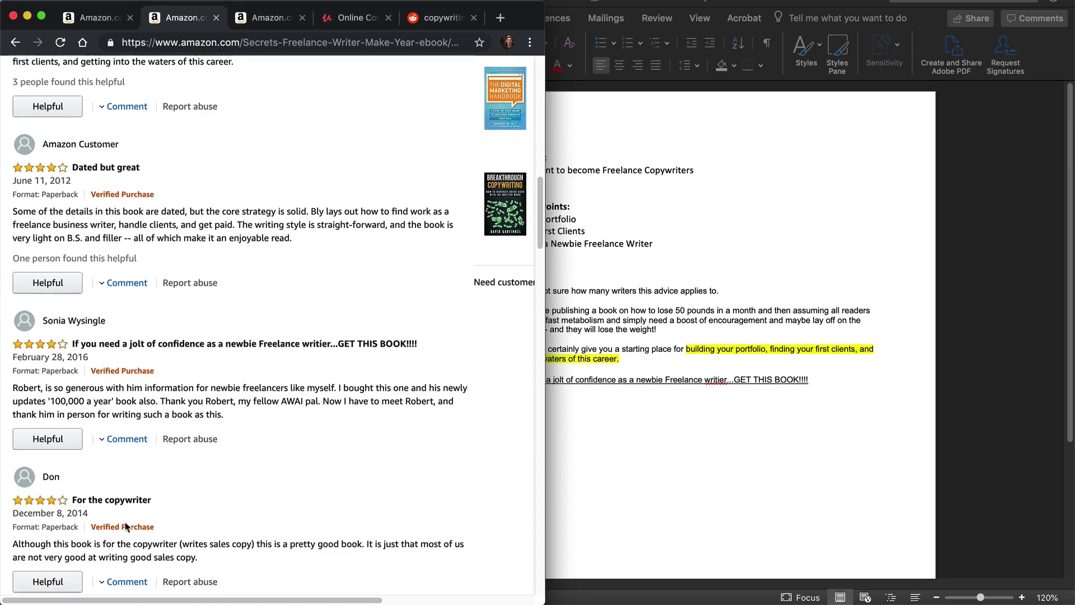
scroll(266, 526, down, 3)
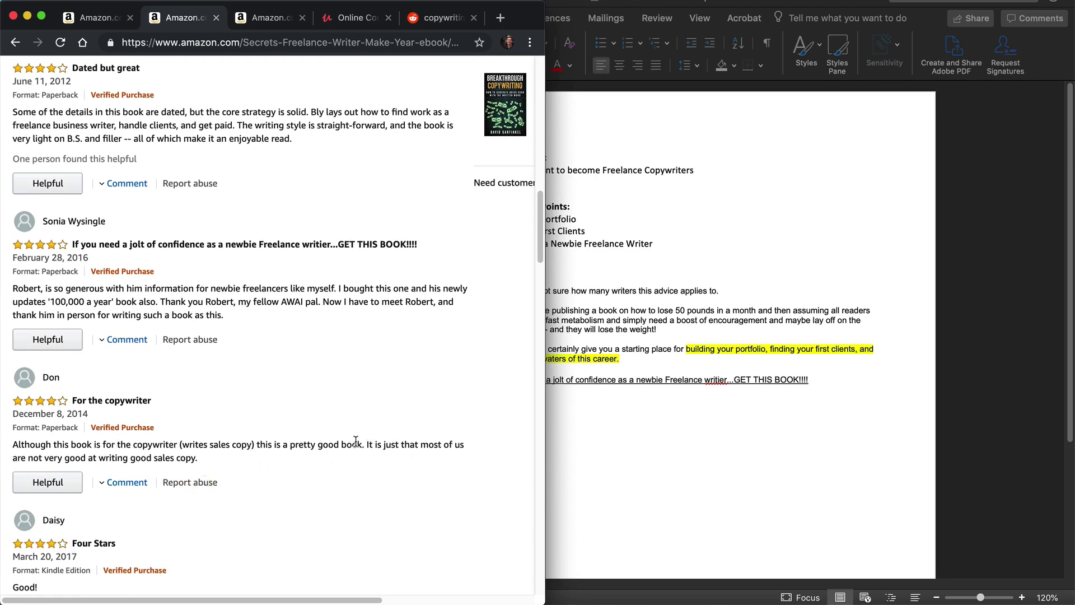
drag(364, 442, 354, 465)
key(super+c)
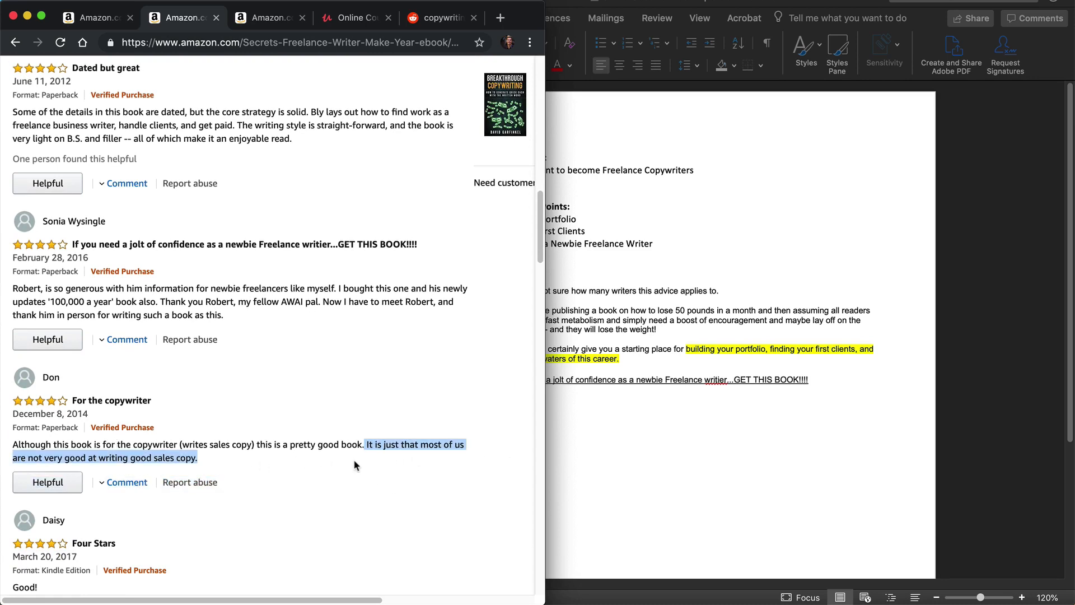
click(737, 430)
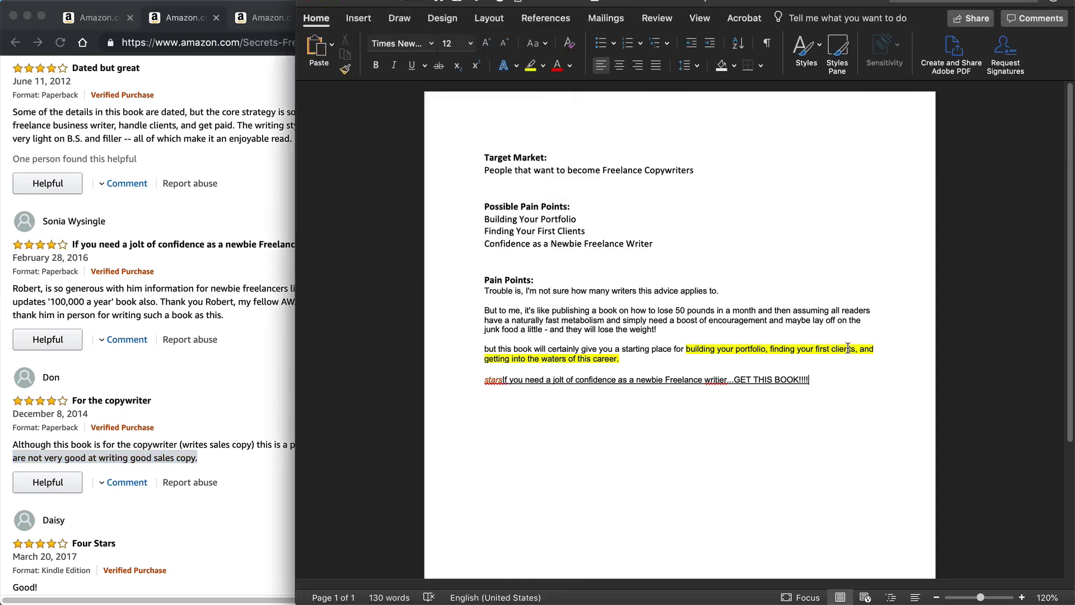
key(super+v)
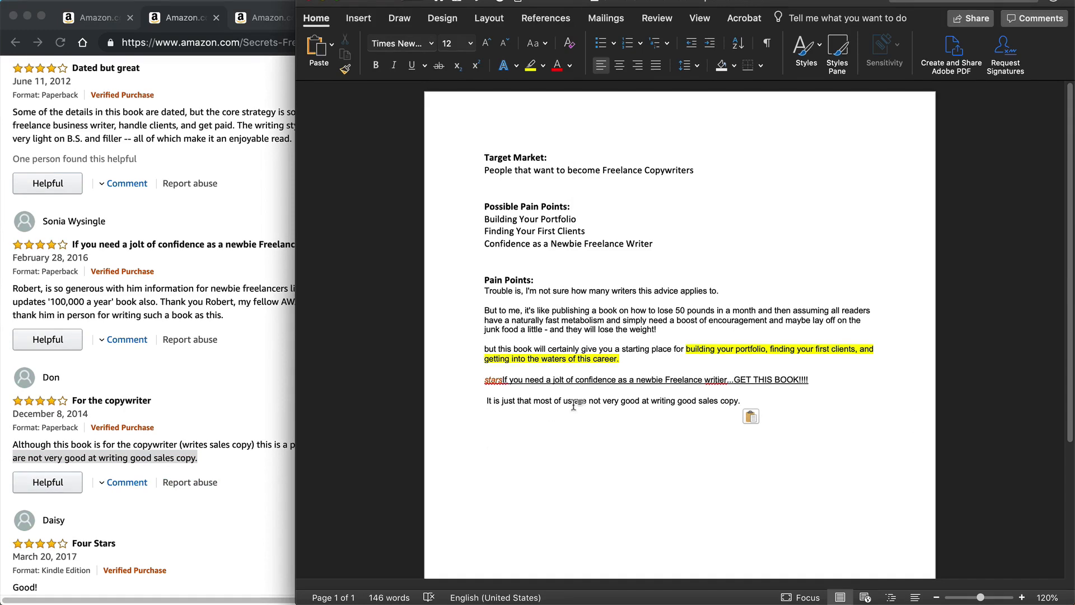
click(486, 398)
key(BackSpace)
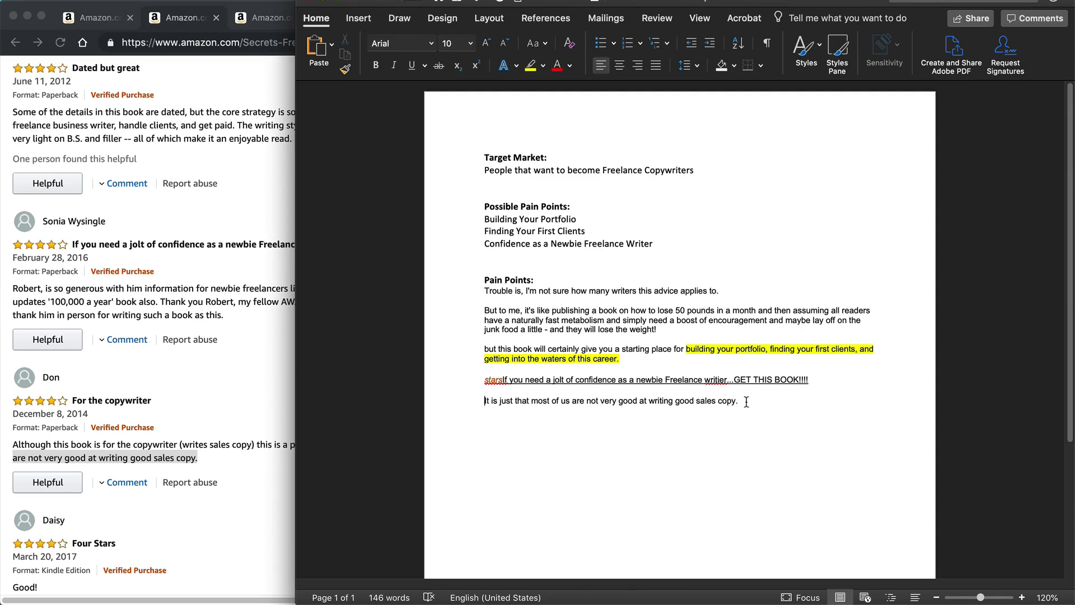
Step: Add a bold "Possible Solutions:" heading below the last pain point quote in the Word document, with a line beneath it
drag(746, 402, 472, 403)
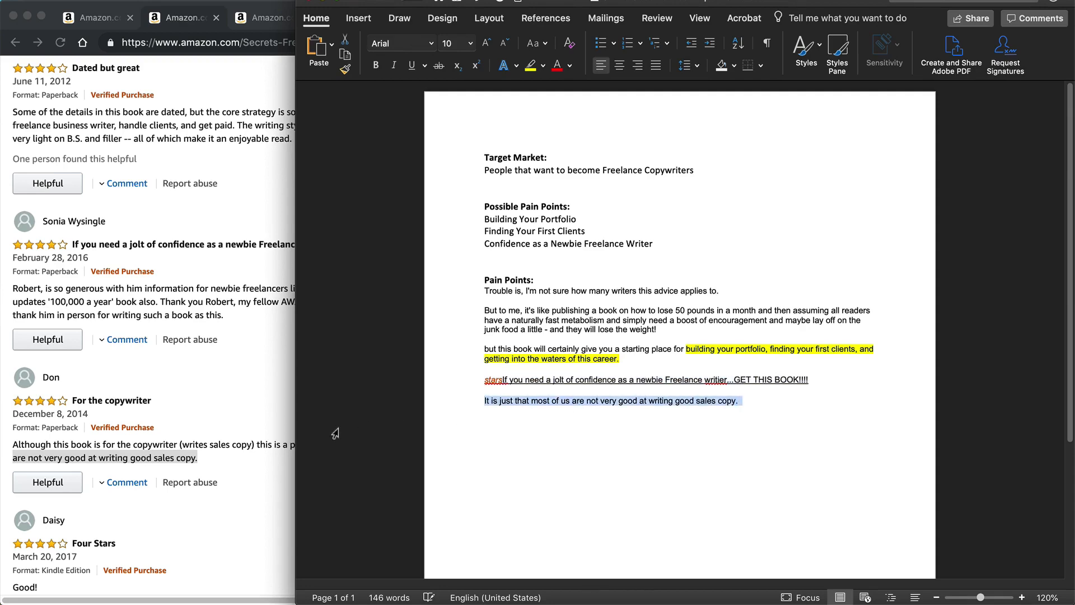
click(249, 424)
scroll(250, 413, down, 10)
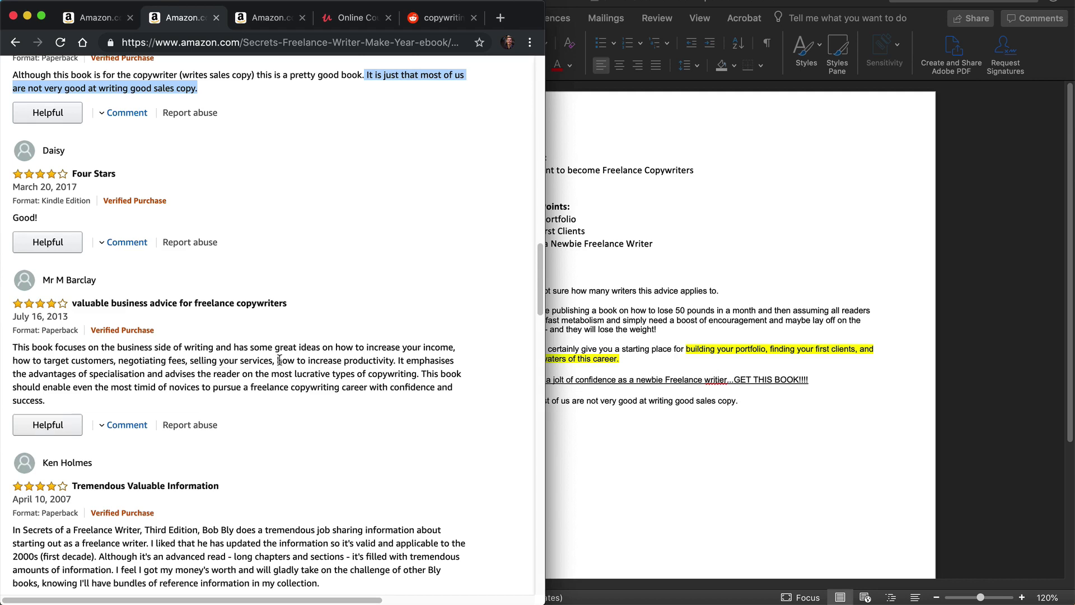
click(566, 399)
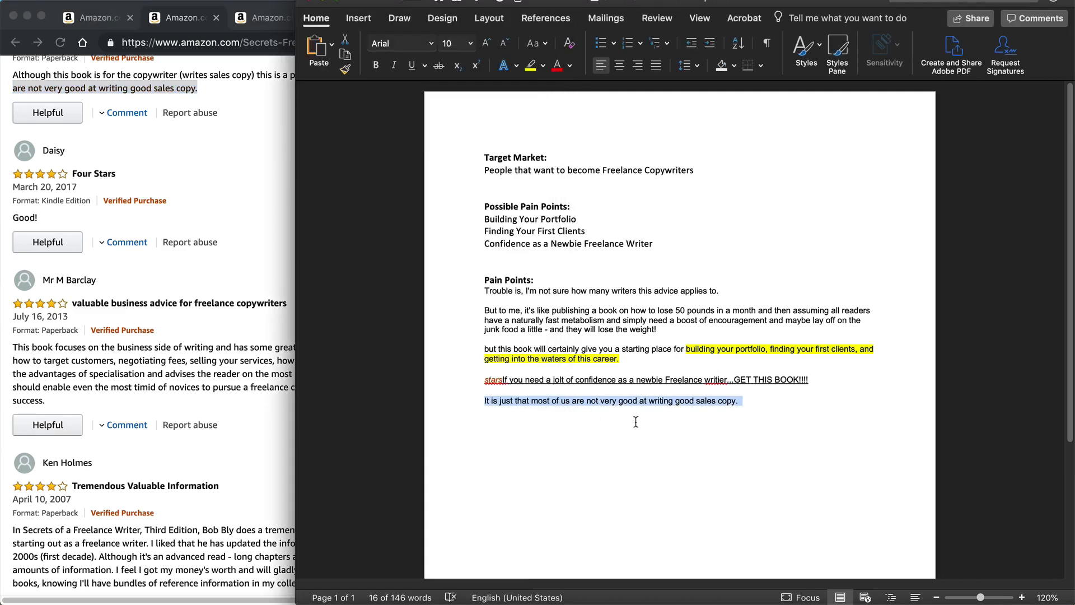
click(804, 399)
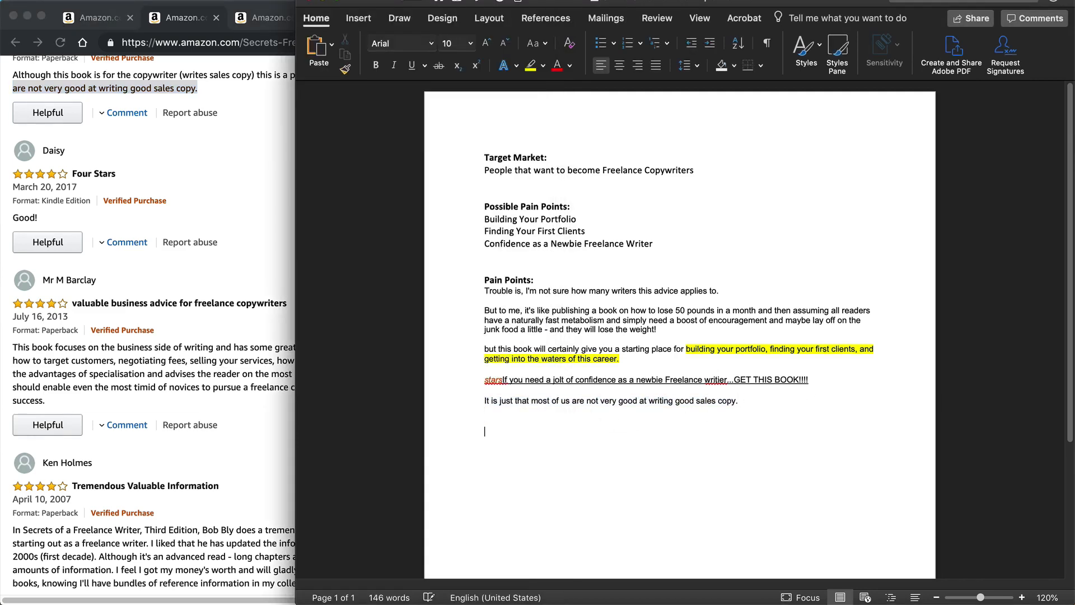
text(Possible Solutions:)
key(shift+super+Left)
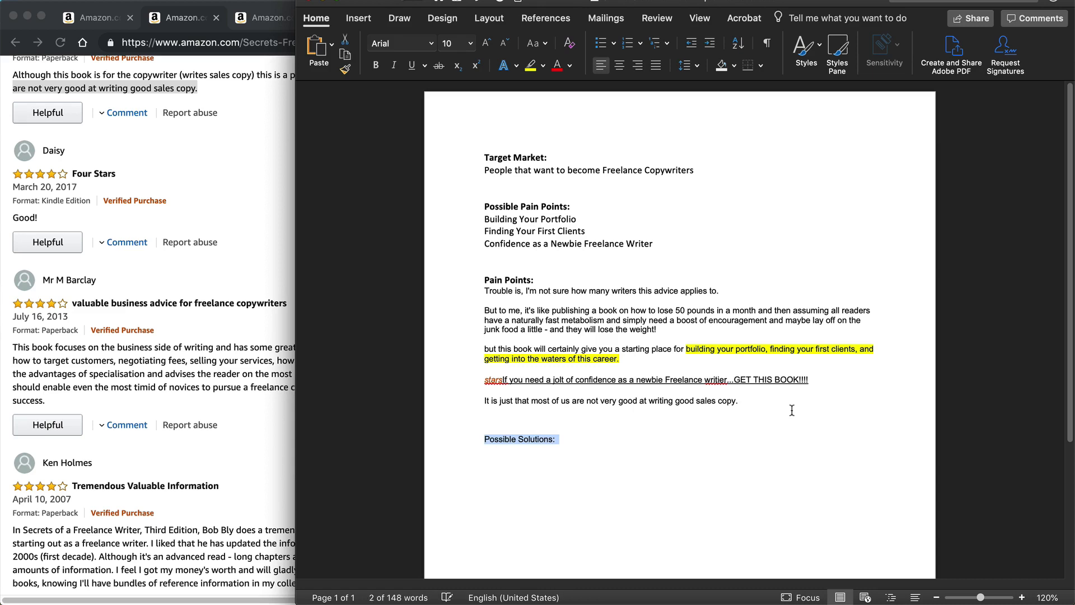
key(super+b)
key(Down)
Step: Copy "This book focuses on the business side..." through "...lucrative types of copywriting." from the "valuable business advice for freelance copywriters" review under "Possible Solutions:"
click(239, 378)
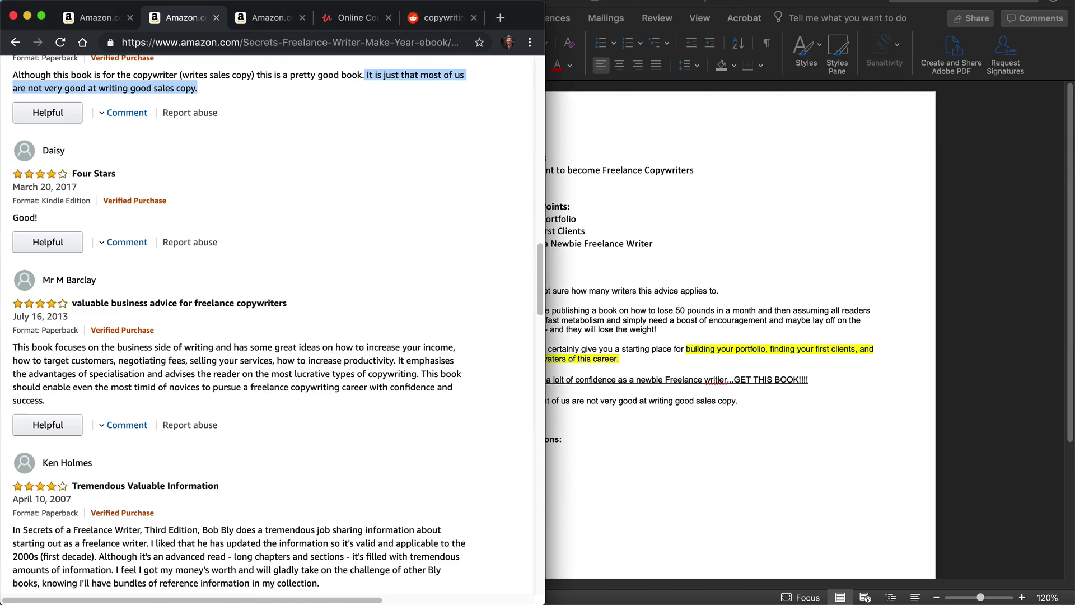
drag(13, 347, 419, 370)
key(super+c)
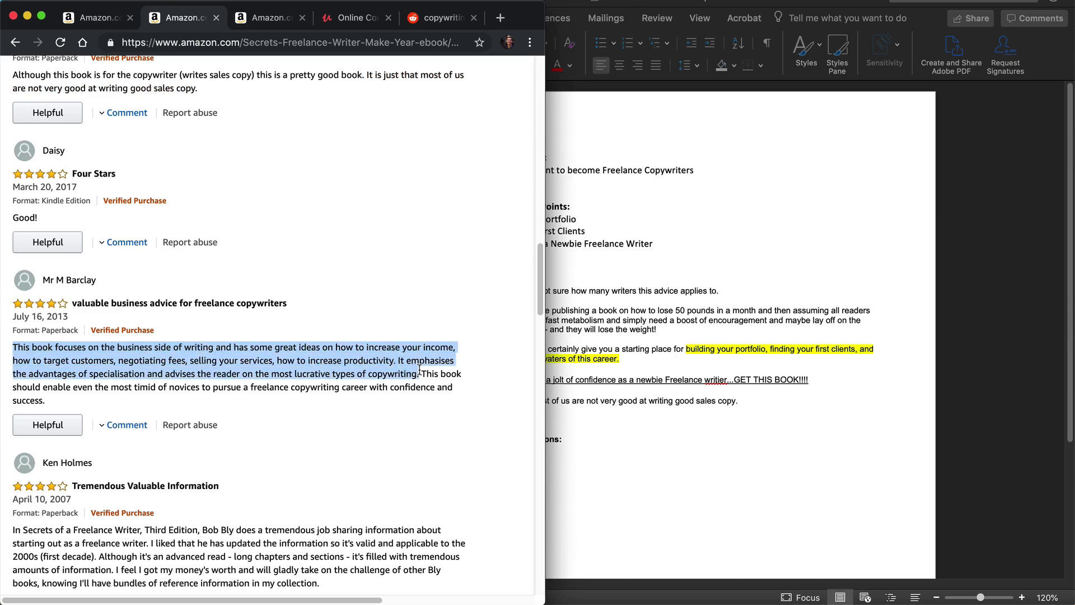
click(708, 512)
key(super+v)
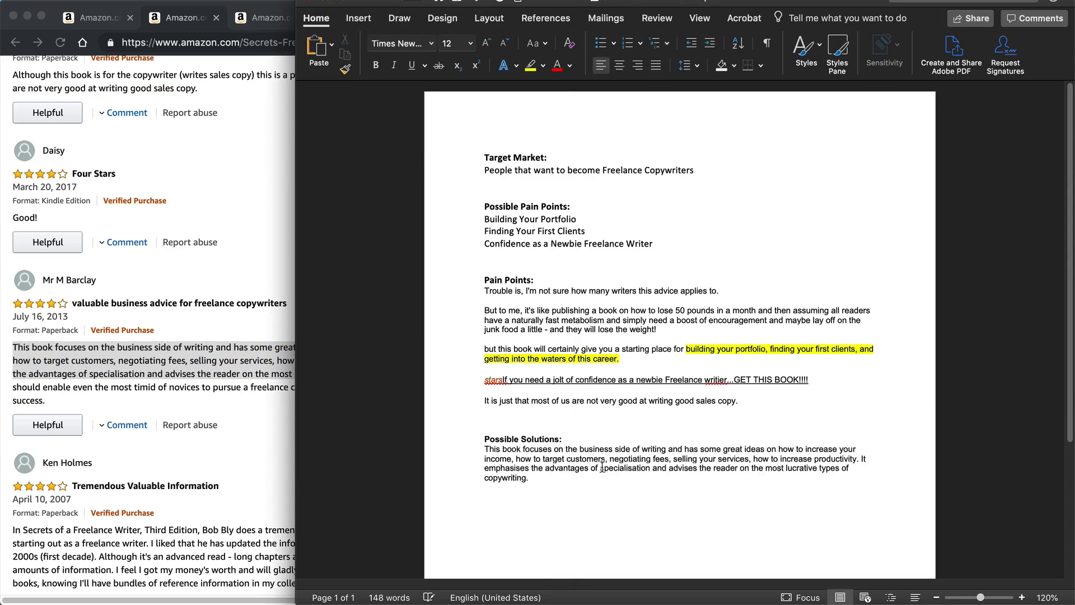
Step: Read the "Tremendous Valuable Information" review on the Amazon page for further pain points or solutions
click(84, 504)
scroll(168, 448, down, 3)
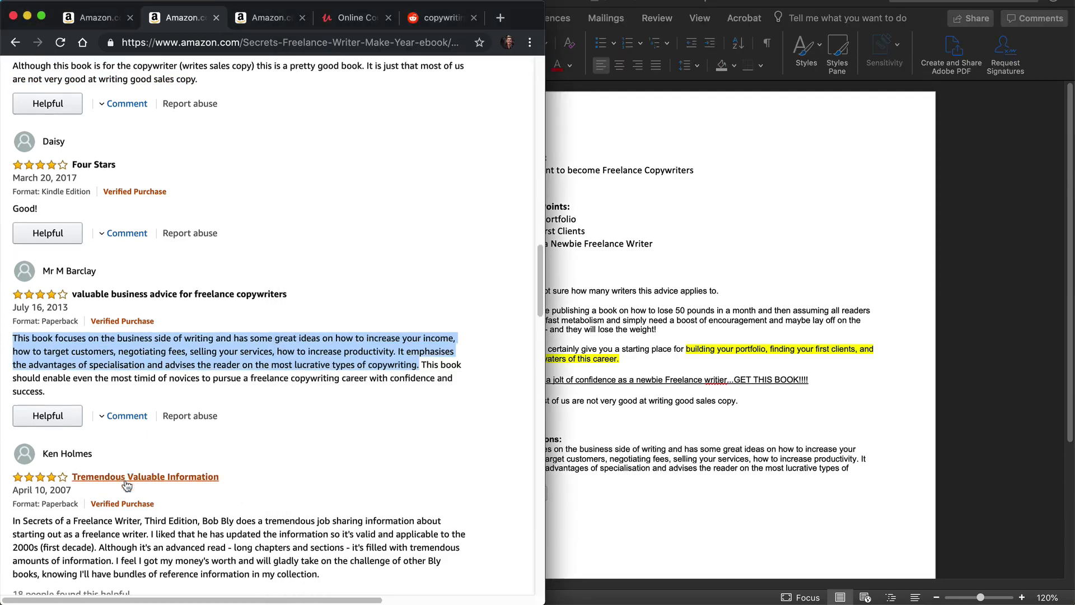
scroll(285, 499, down, 1)
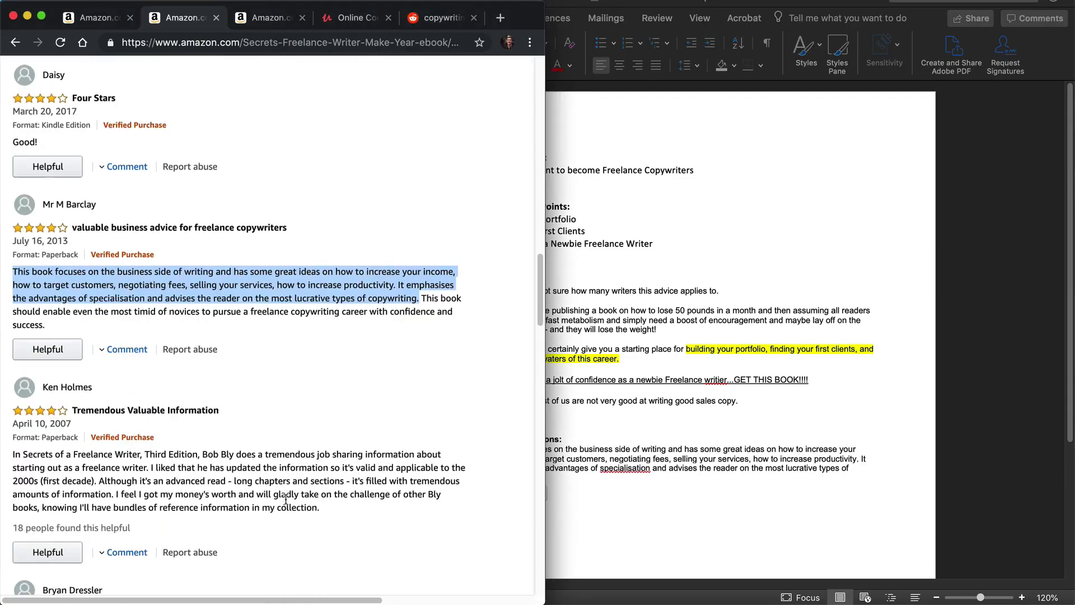
scroll(286, 503, down, 1)
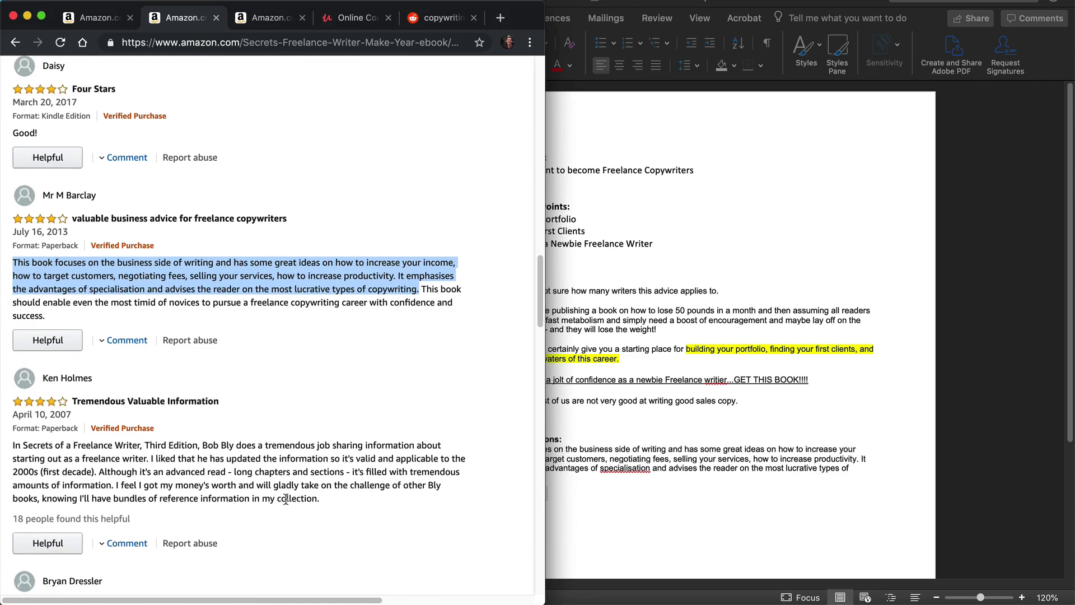
scroll(286, 499, down, 3)
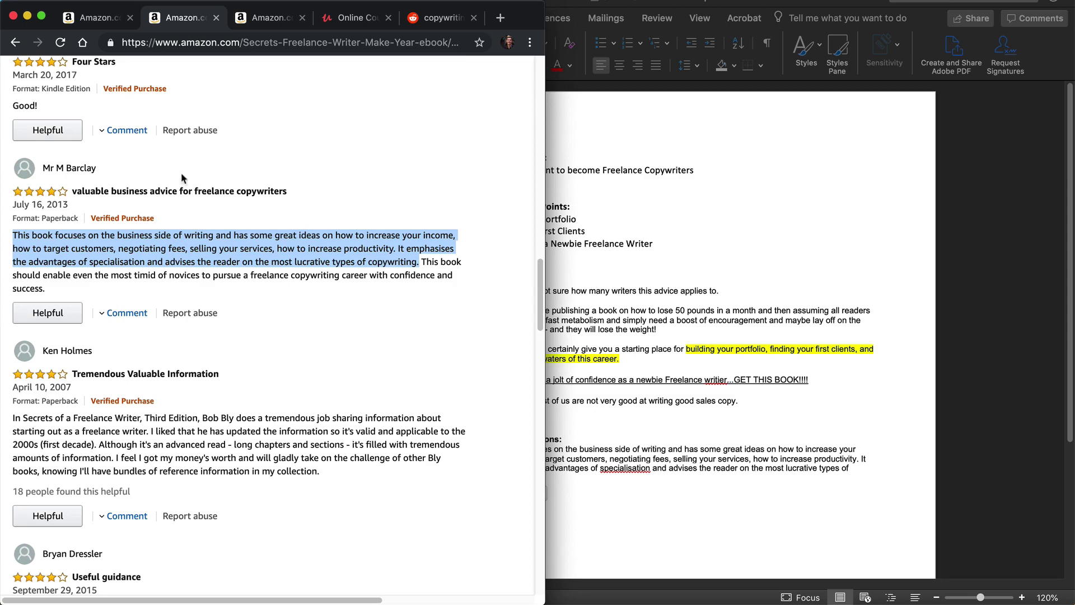
Step: Switch to Udemy and search its courses for "freelance copywriter"
click(356, 18)
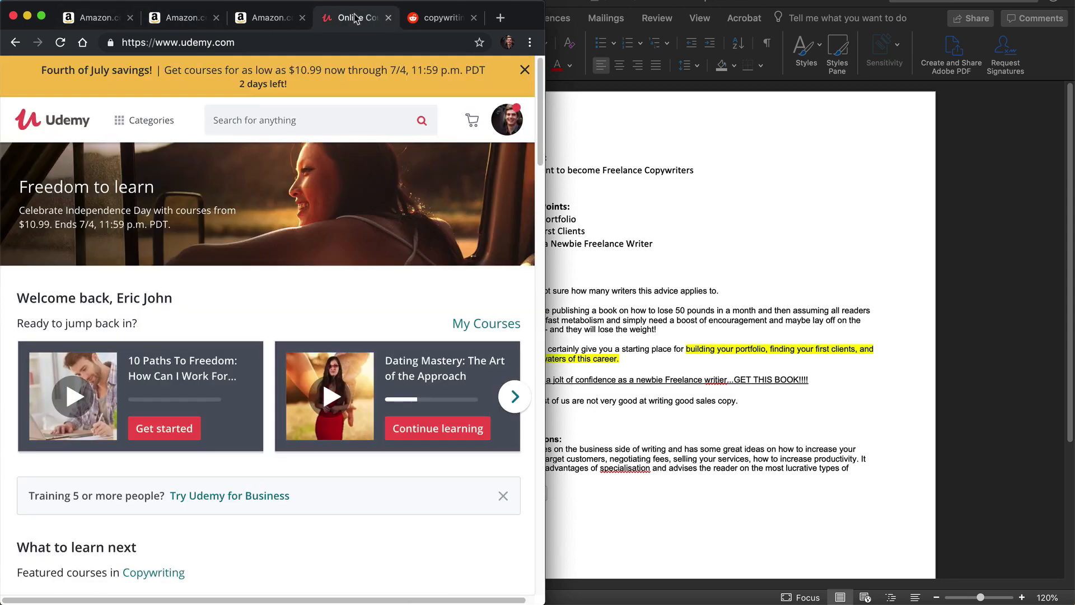
click(296, 124)
text(freelan)
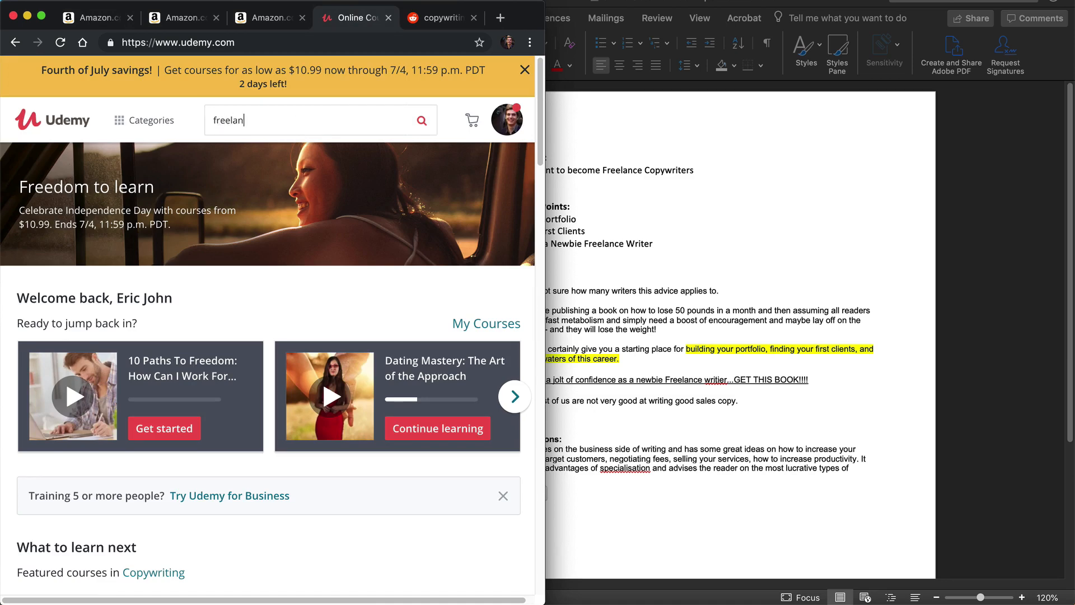
text(ce copywriter)
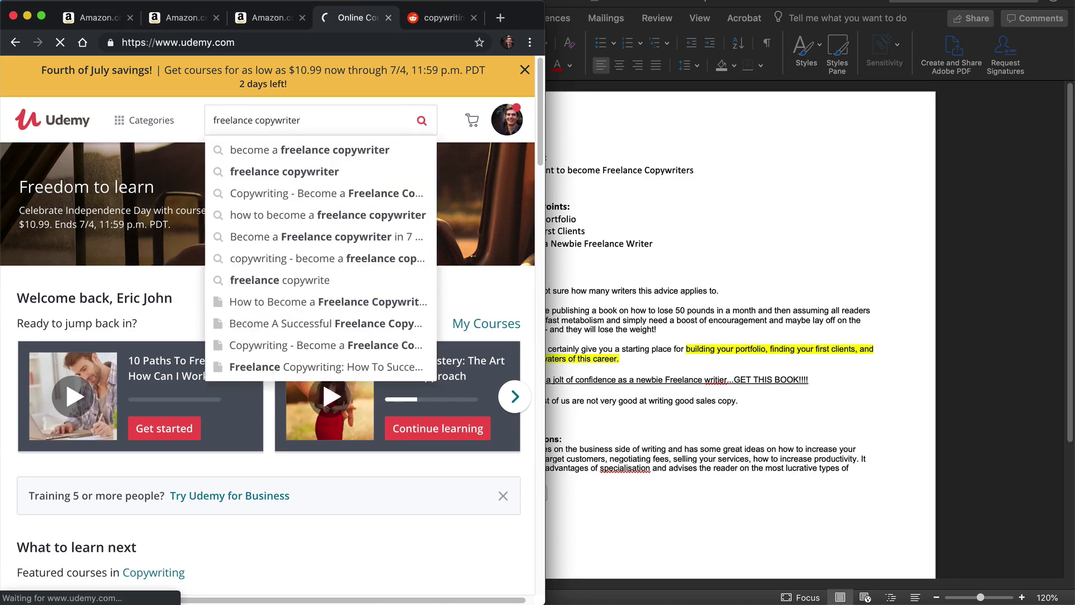
key(Return)
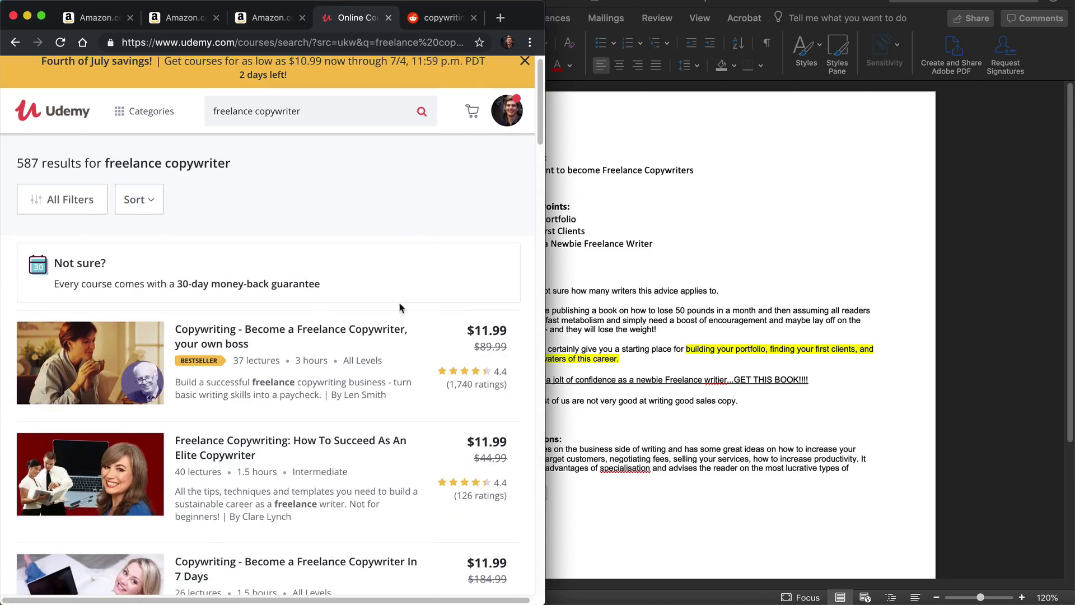
Step: Open the course "Copywriting - Become a Freelance Copywriter, your own boss" in a new browser tab and switch to it
scroll(393, 355, down, 2)
scroll(393, 355, down, 3)
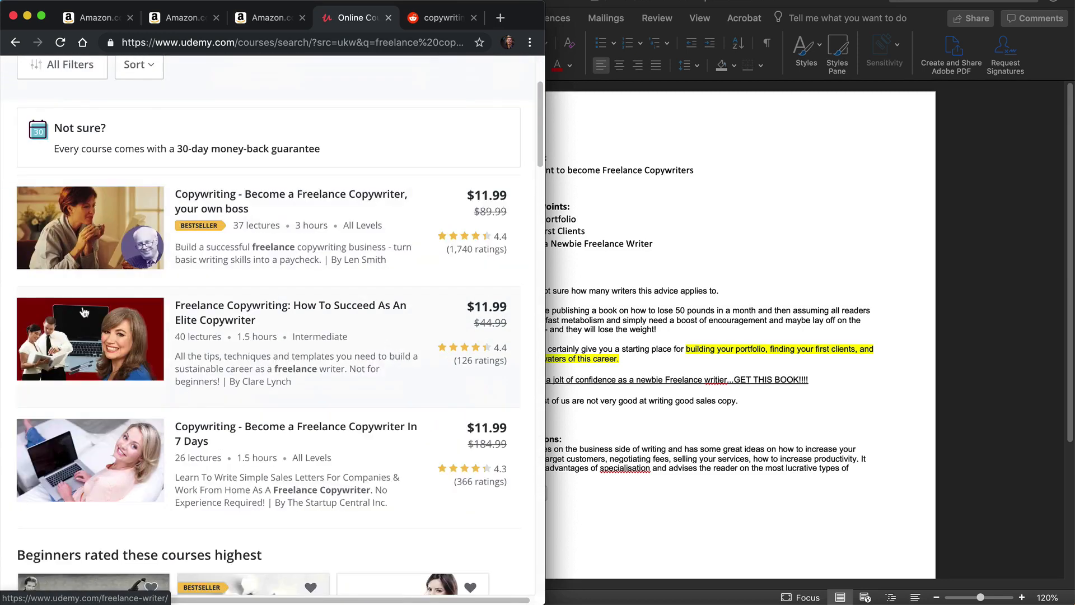
right_click(218, 202)
click(240, 202)
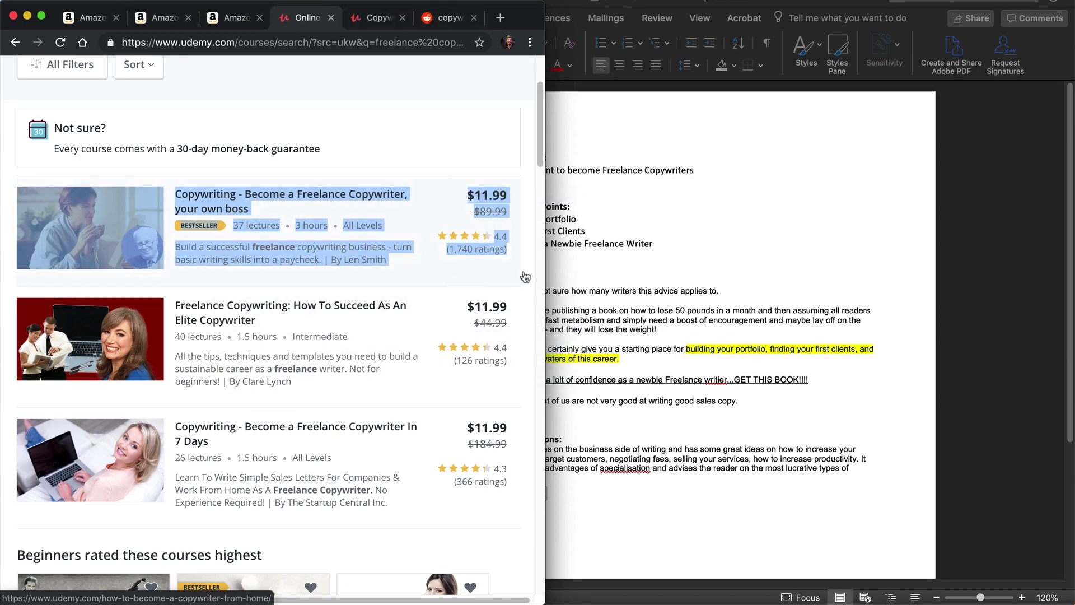
click(370, 18)
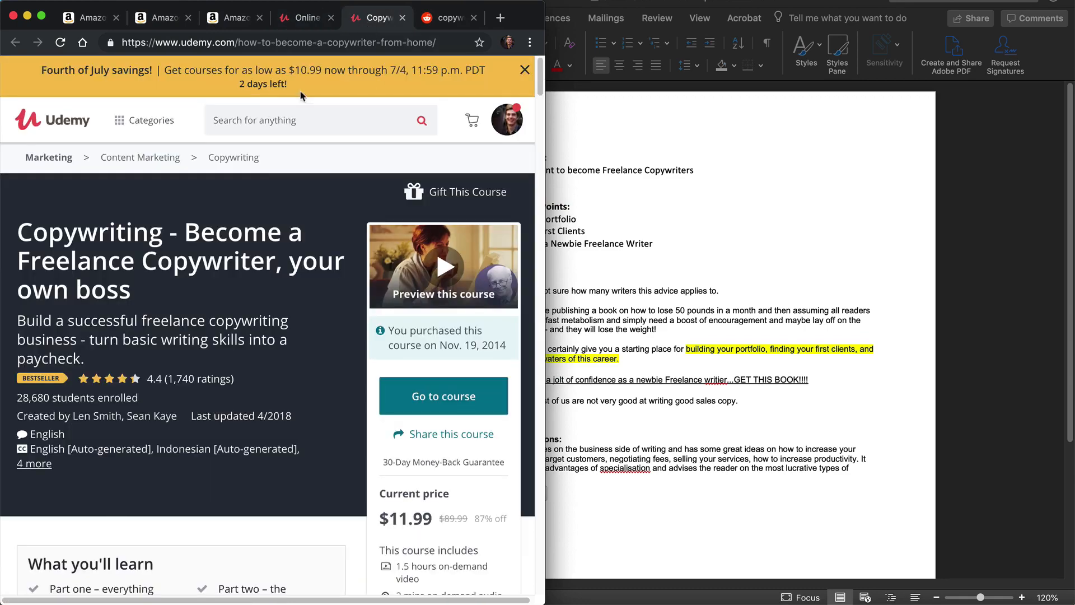
Step: Filter the course's student feedback to show only three-star reviews
scroll(184, 369, down, 20)
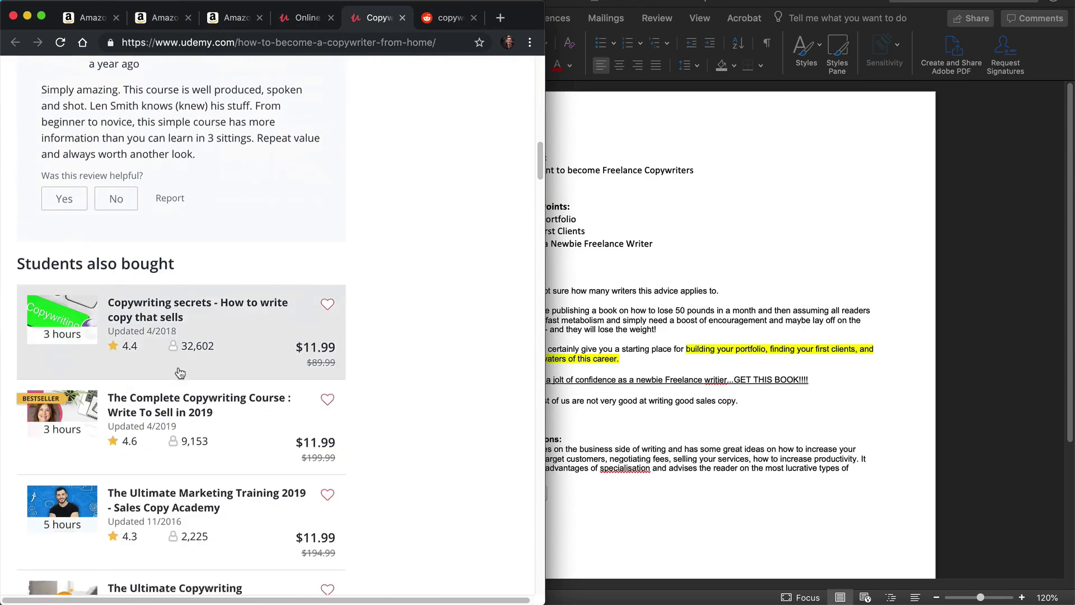
scroll(178, 367, down, 15)
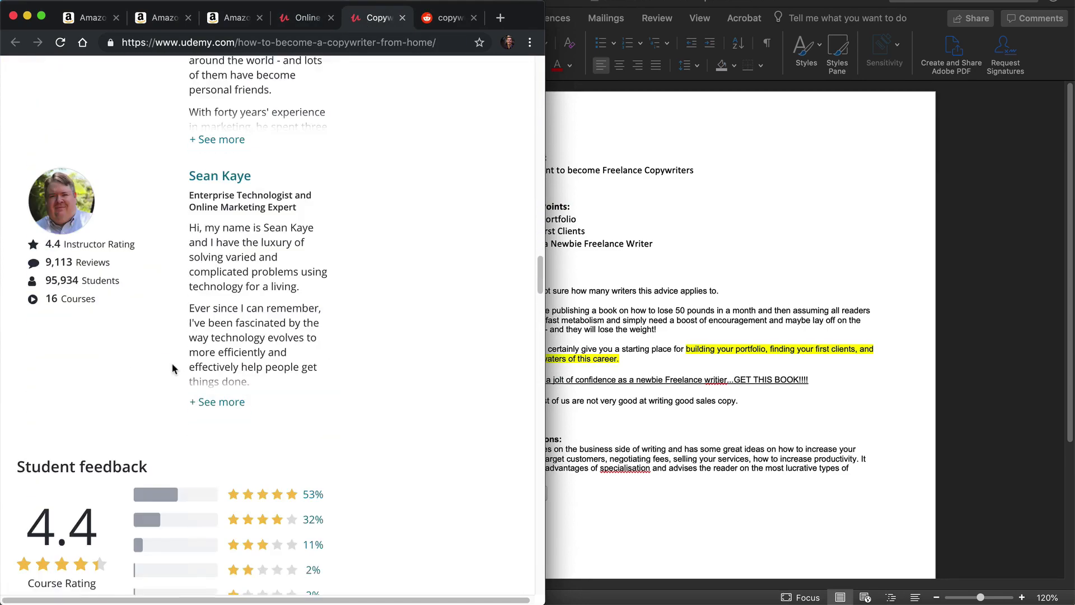
click(280, 230)
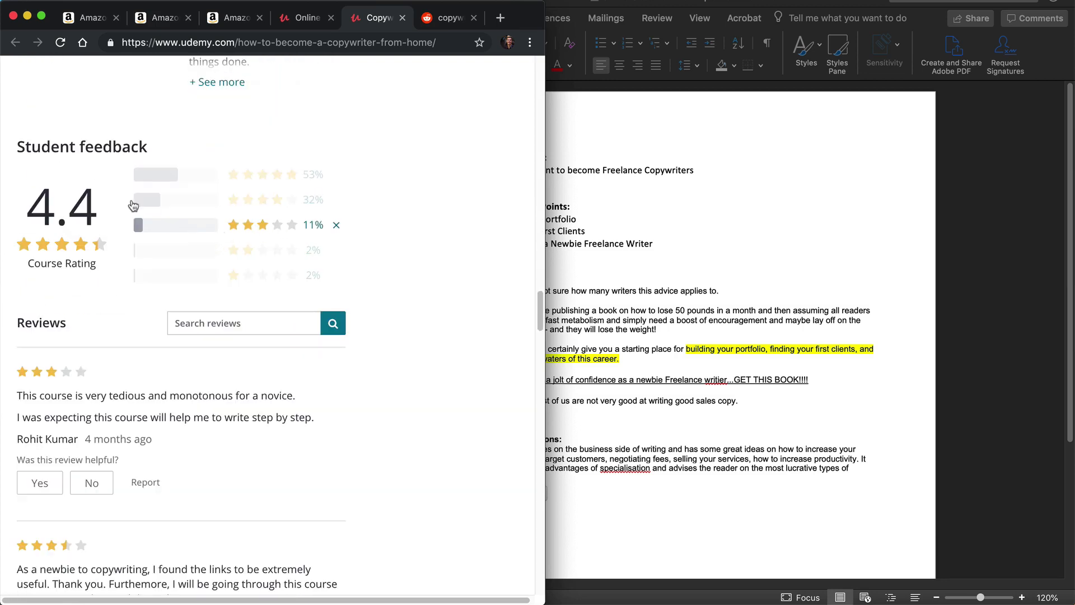
Step: Copy the review starting "This course is very tedious and monotonous for a novice." into the Word document as the last pain point
scroll(214, 317, down, 1)
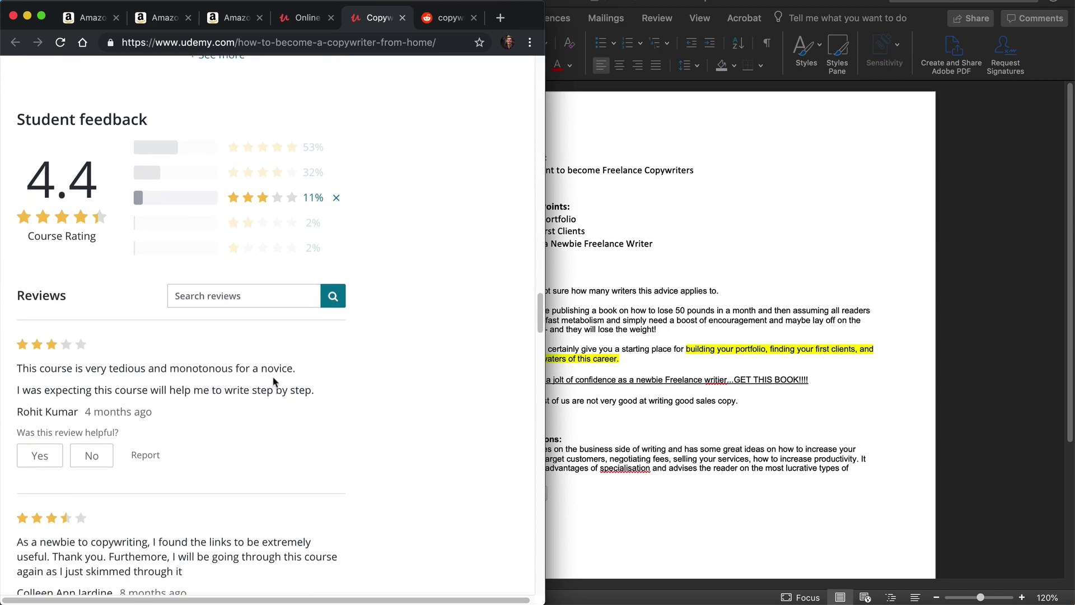
drag(318, 387, 14, 373)
key(super+c)
click(644, 381)
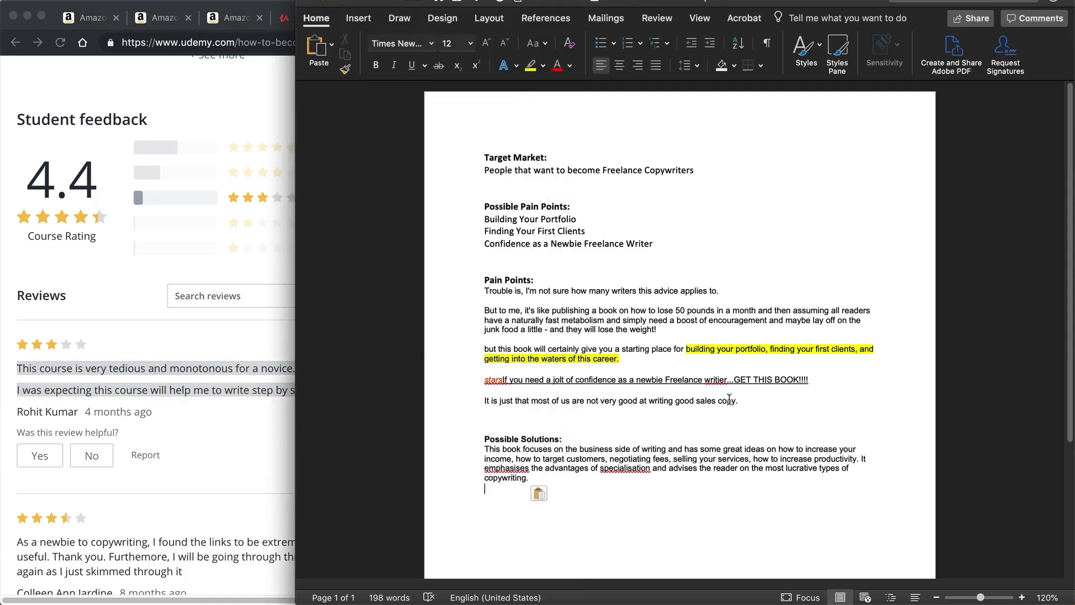
click(768, 400)
key(super+v)
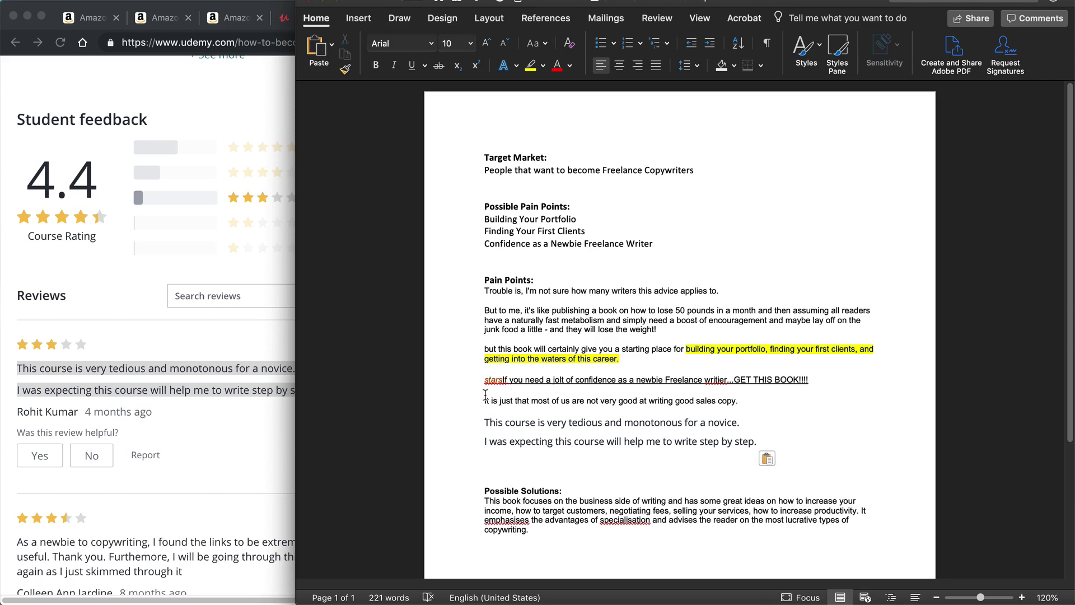
Step: Examine the Udemy course's curriculum and overview against the pasted complaint about it being tedious for a novice
drag(484, 423, 807, 430)
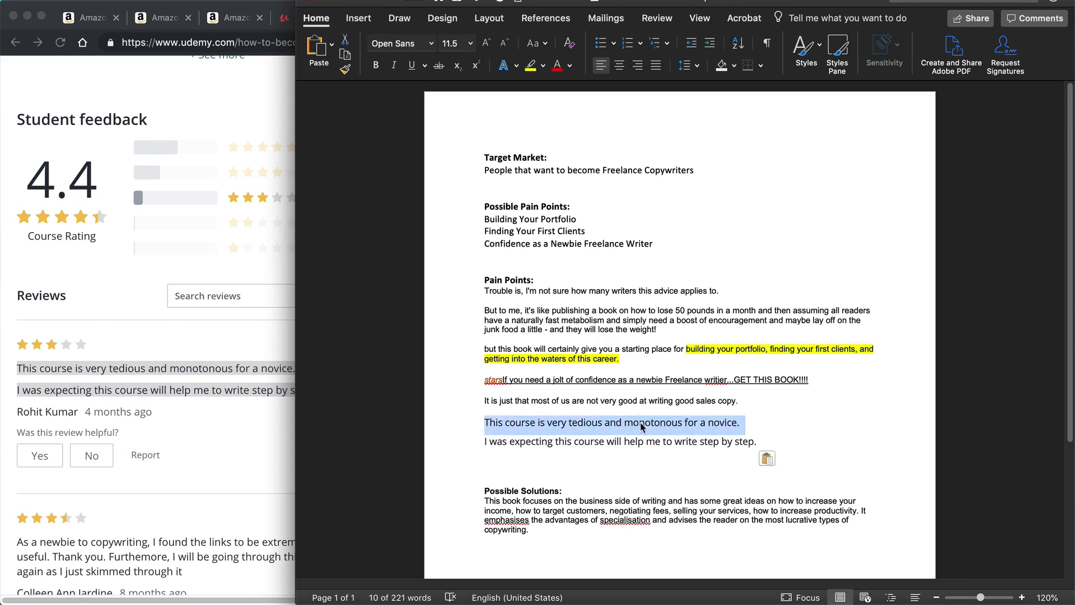
click(128, 295)
scroll(127, 295, up, 20)
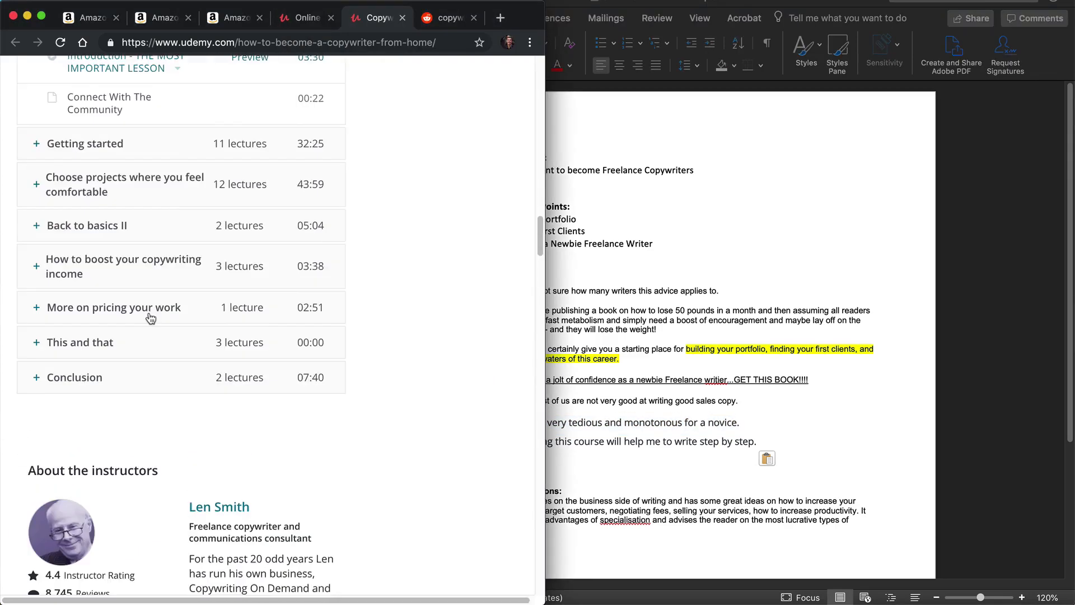
scroll(178, 305, up, 1)
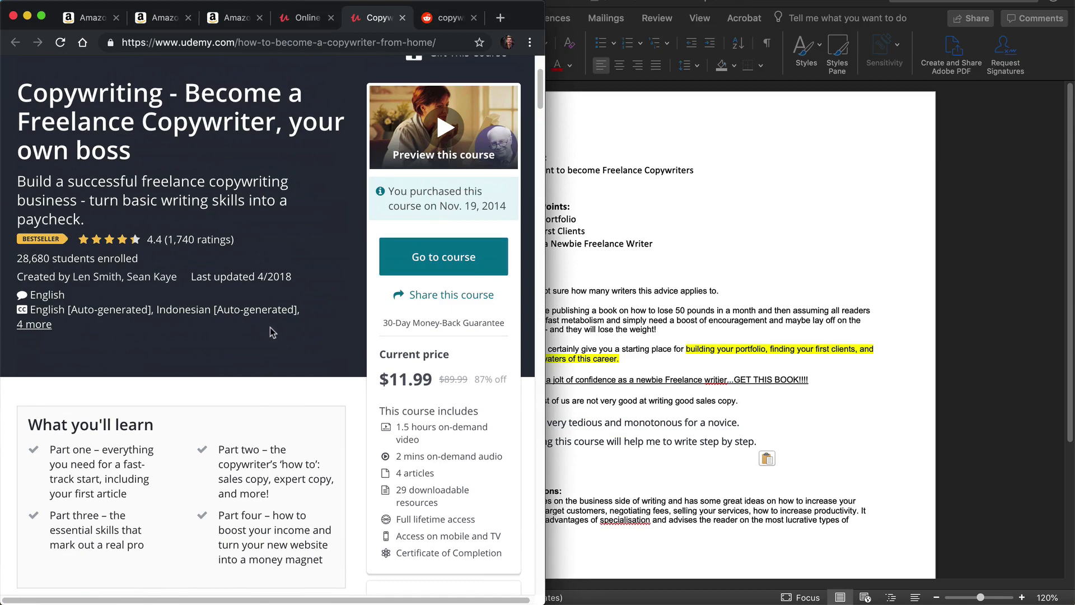
click(685, 405)
click(696, 420)
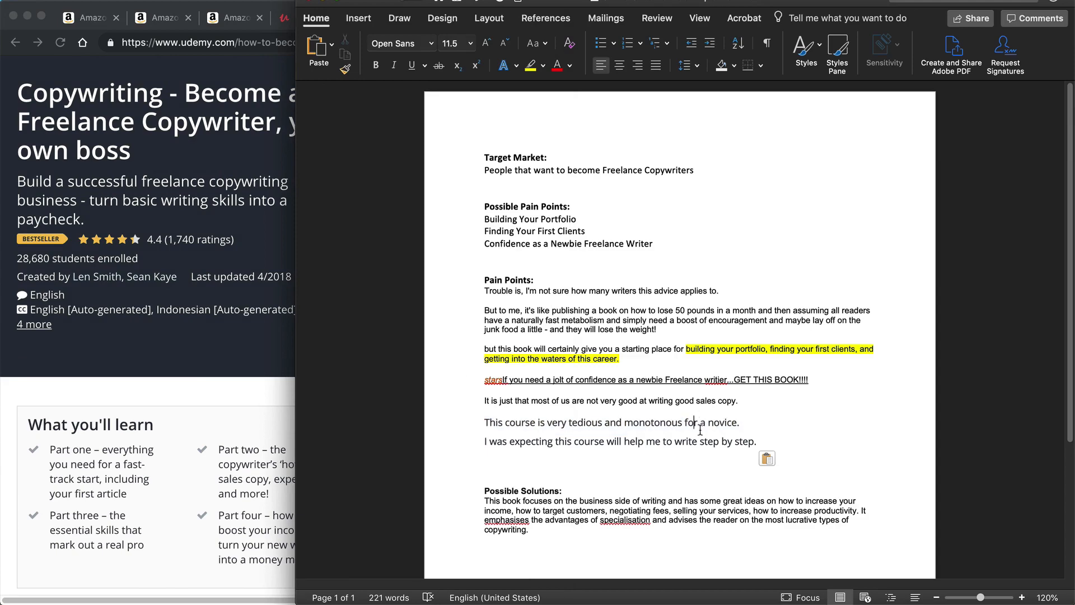
click(204, 385)
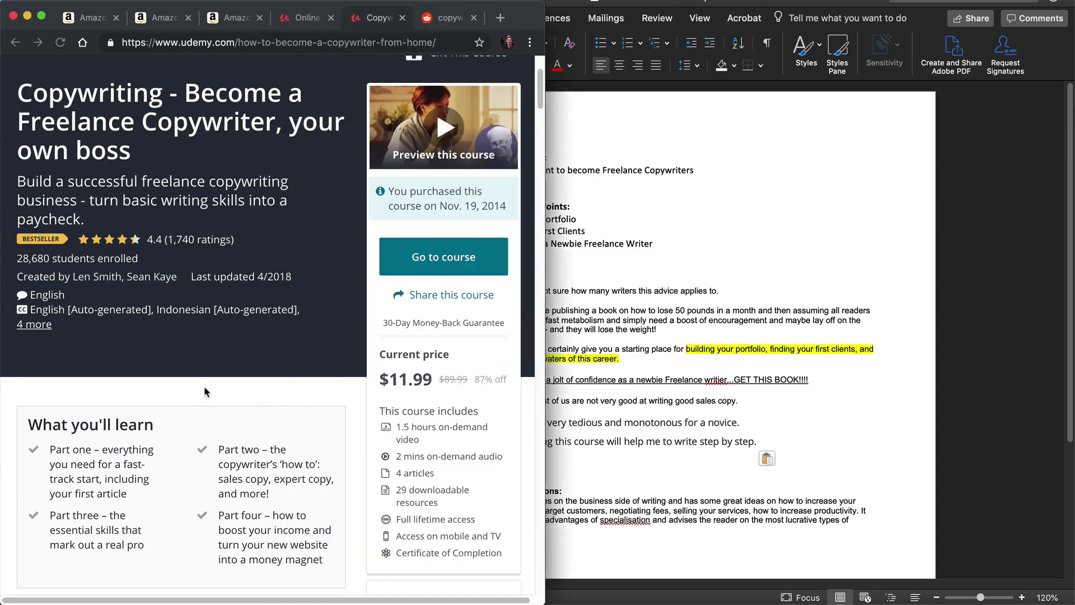
Step: Copy the review excerpt starting "I need more practical advice." into the Word document as the last pain point, without its leading space
scroll(194, 395, down, 20)
scroll(194, 403, down, 20)
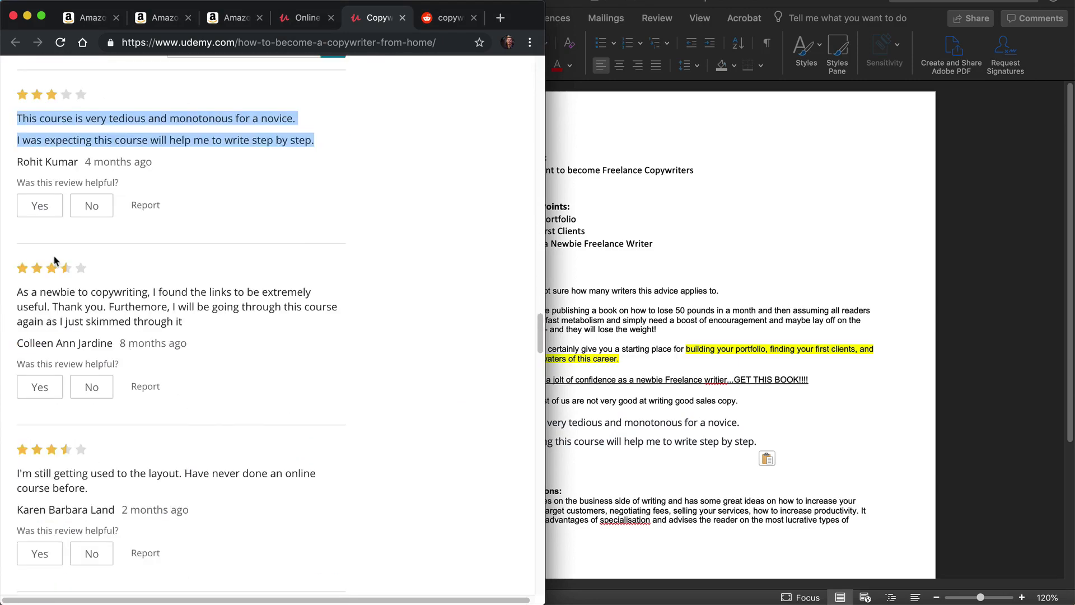
scroll(234, 321, down, 5)
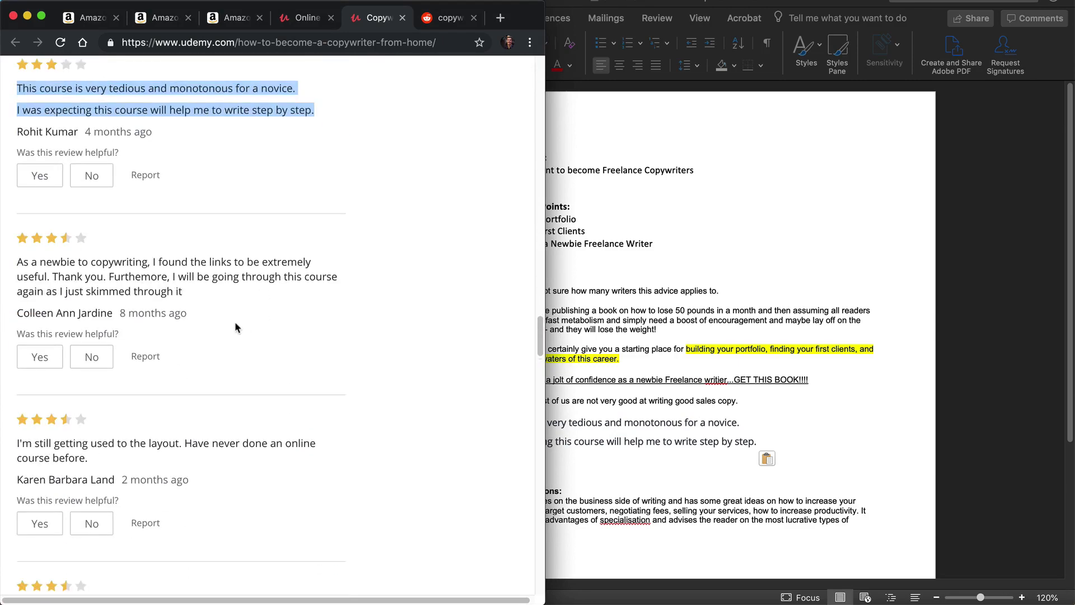
scroll(223, 359, down, 3)
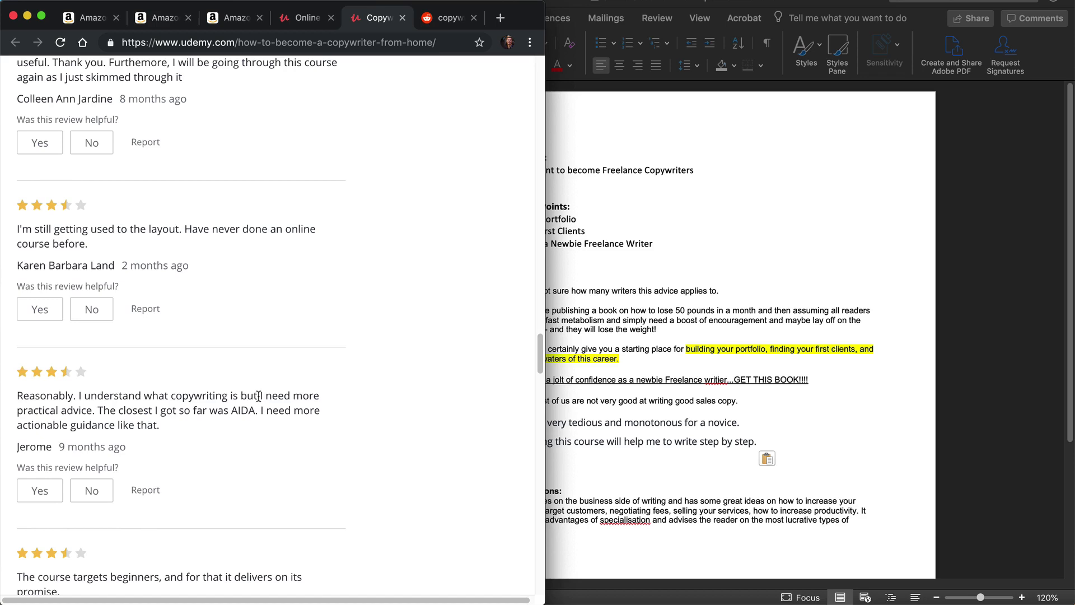
drag(258, 395, 167, 423)
key(super+c)
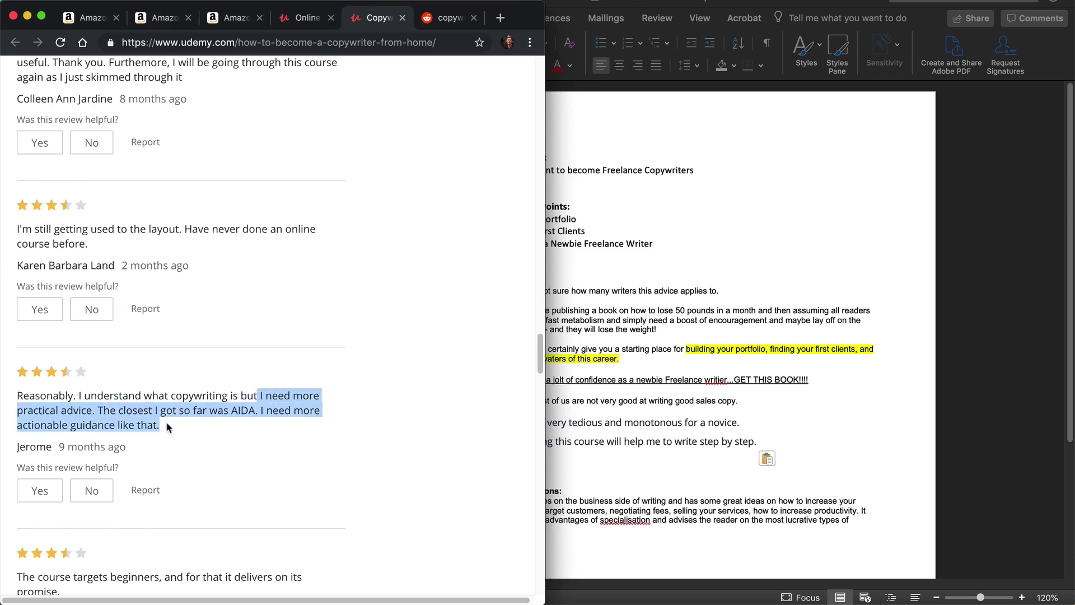
click(858, 418)
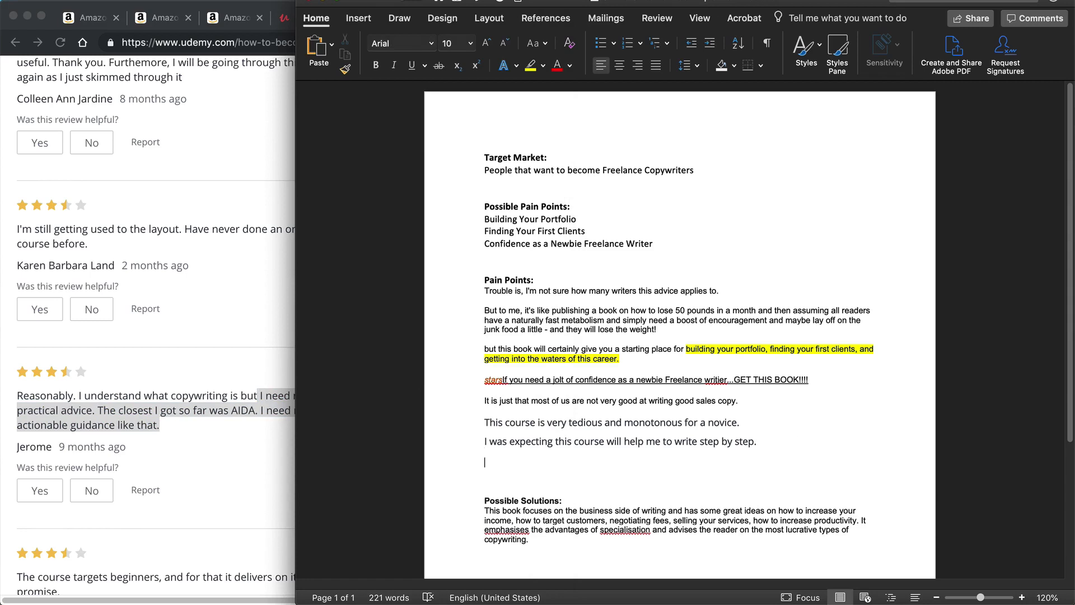
key(super+v)
key(Return)
click(487, 465)
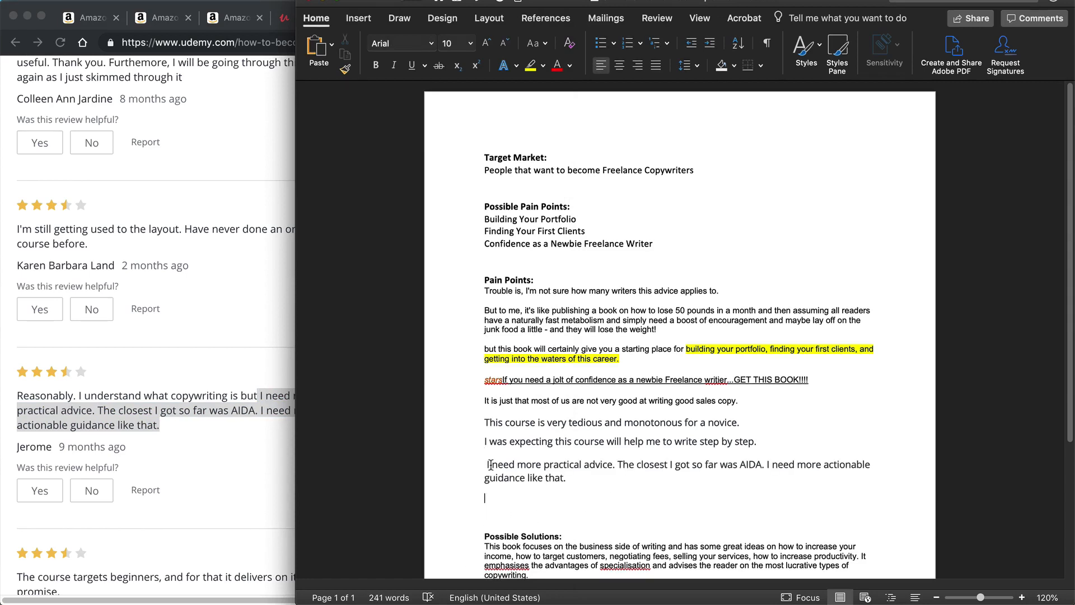
key(BackSpace)
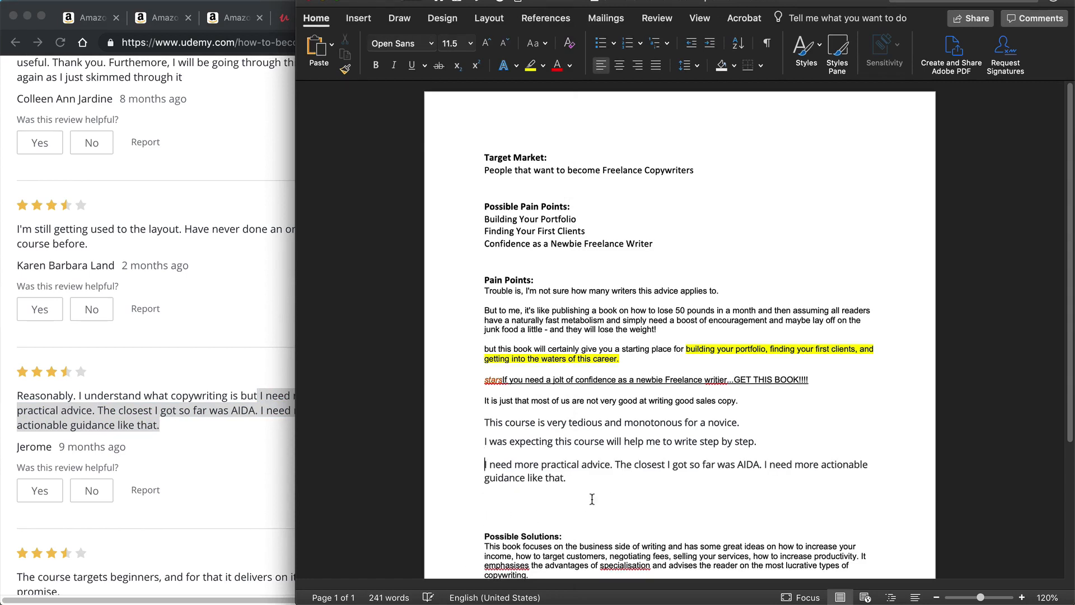
double_click(748, 464)
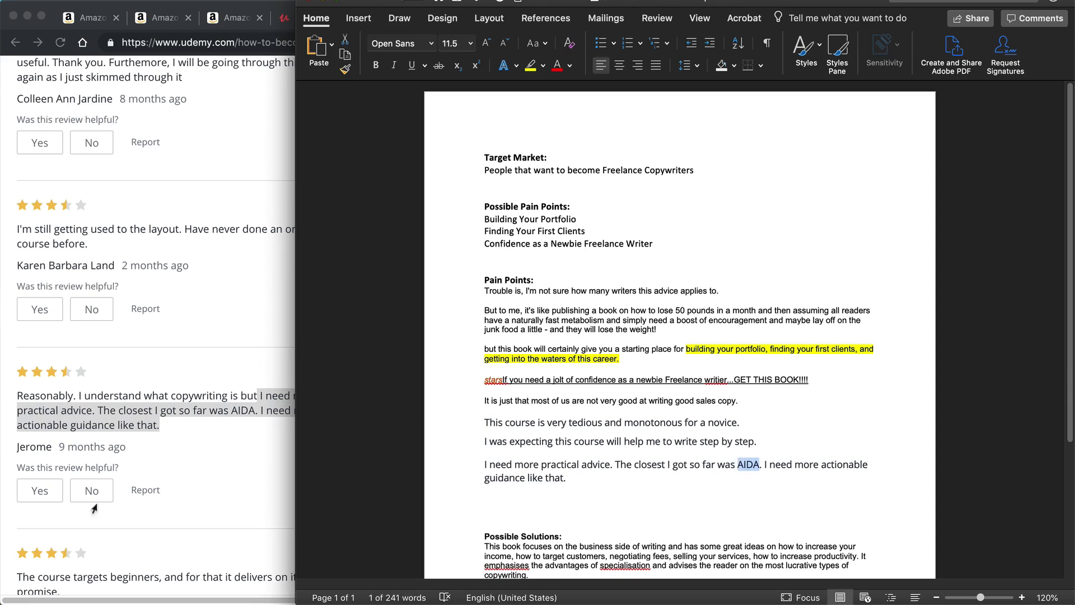
Step: Read through the remaining three-star reviews of the Udemy course and load more of them
click(225, 422)
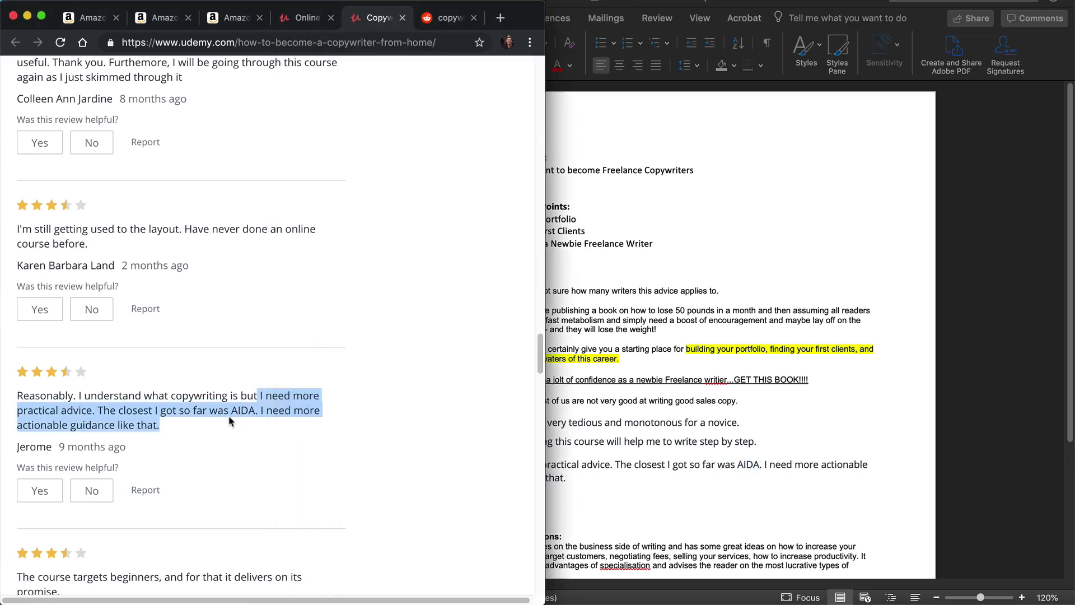
scroll(228, 417, down, 5)
scroll(231, 424, down, 9)
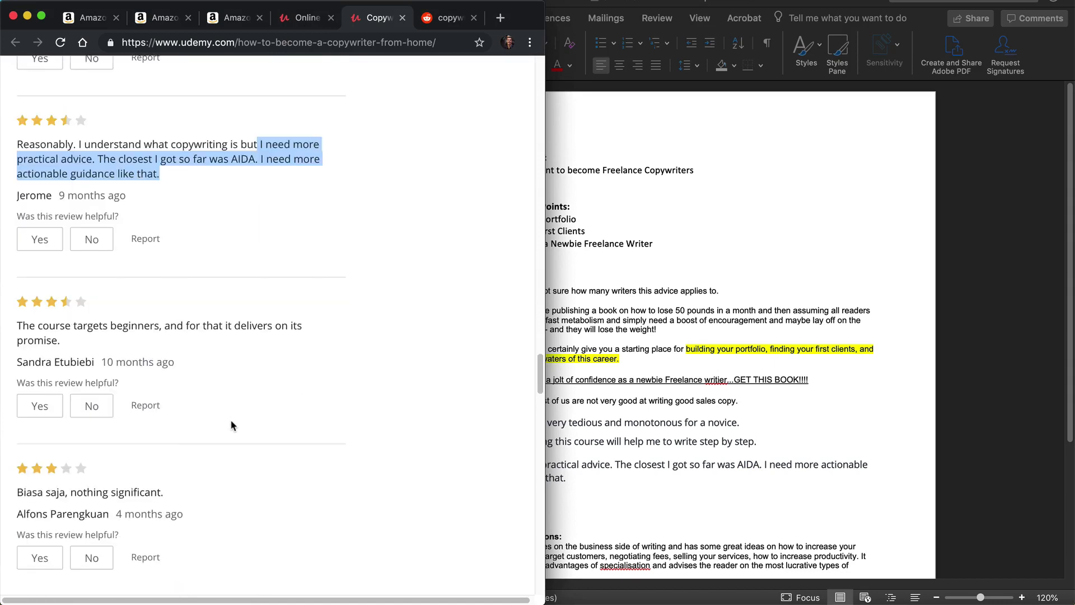
scroll(230, 428, down, 5)
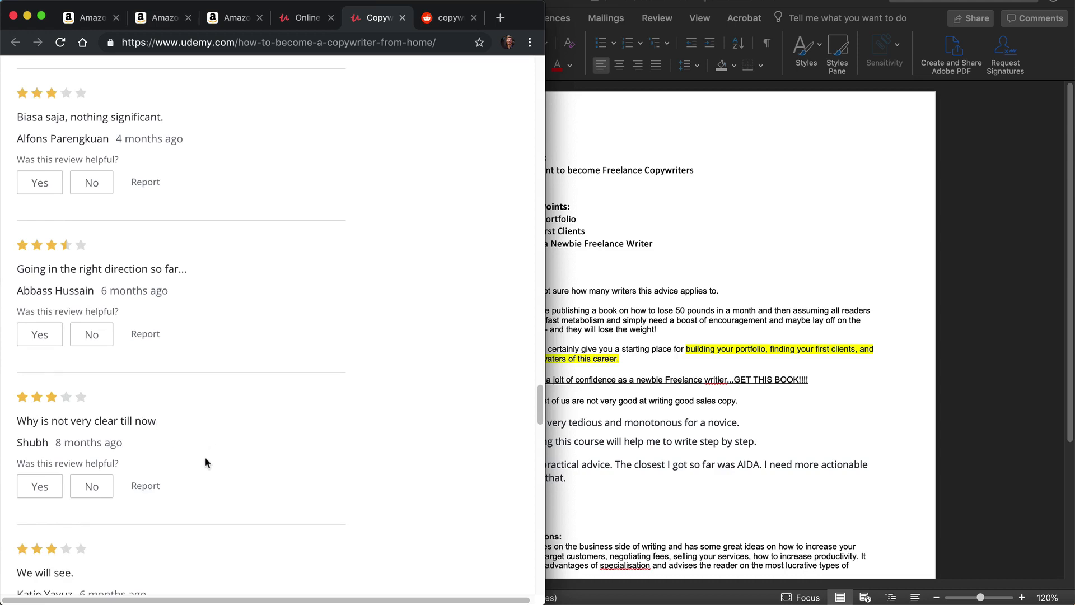
scroll(218, 449, down, 5)
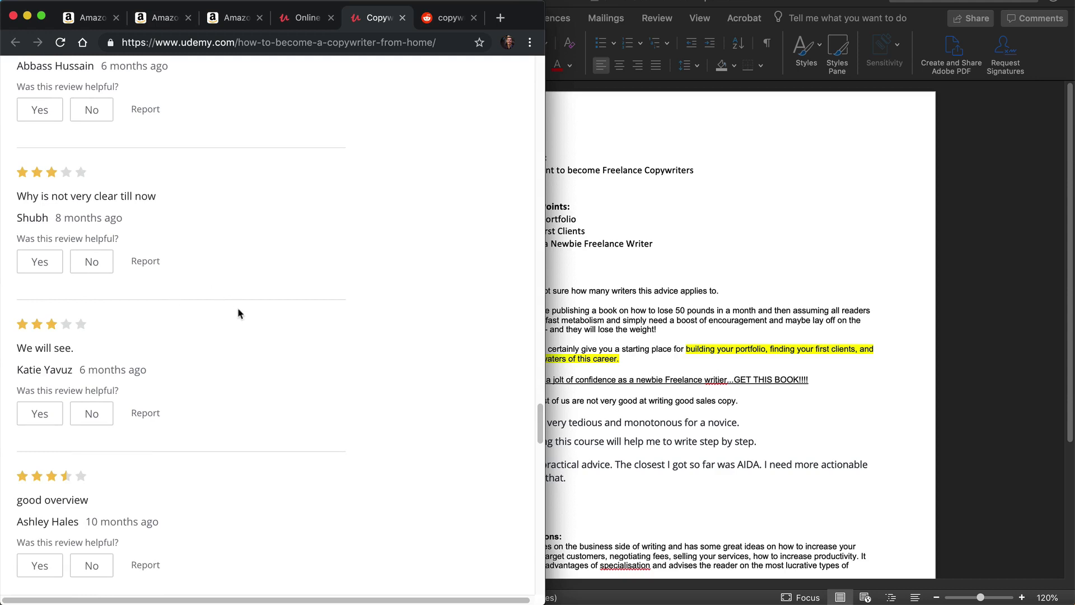
scroll(237, 312, down, 2)
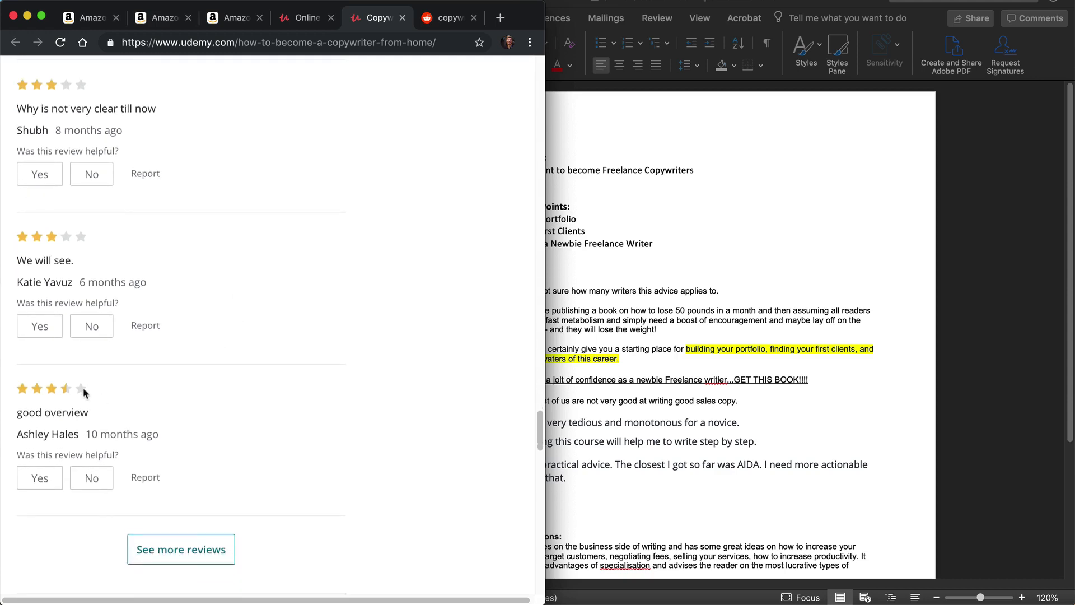
click(181, 549)
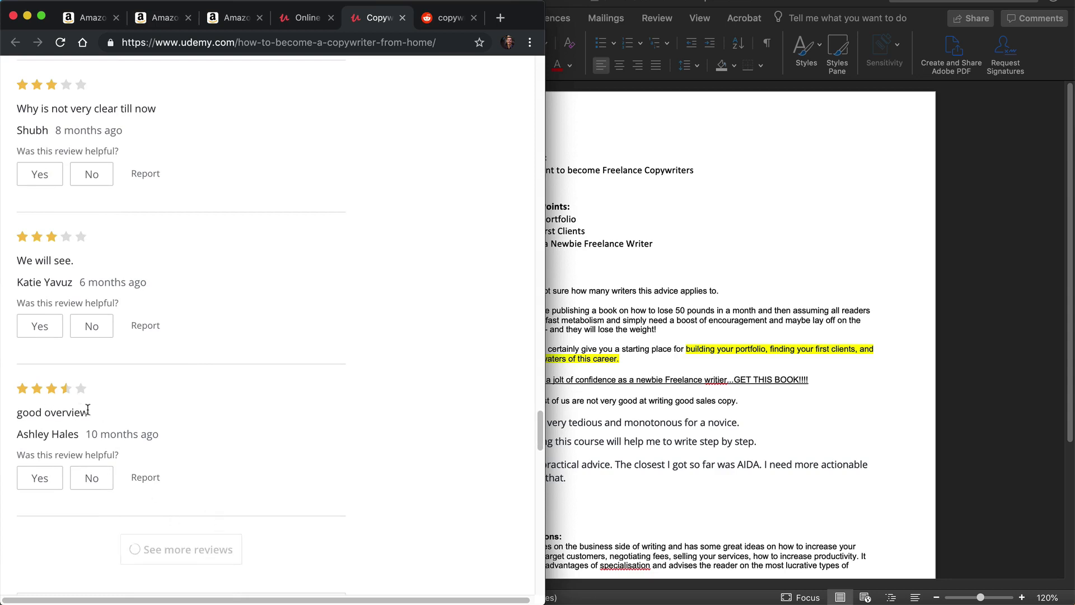
Step: Copy the phrase "giving encouragement." from the newly loaded reviews onto a new line at the end of Possible Solutions in the Word document
scroll(92, 390, down, 2)
scroll(92, 390, down, 1)
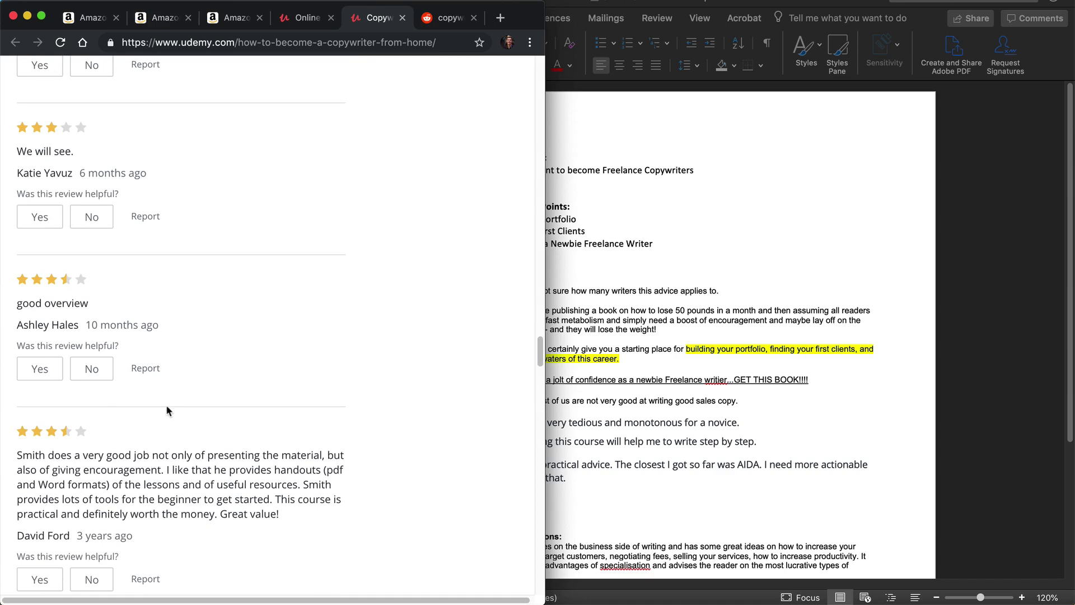
scroll(180, 432, down, 1)
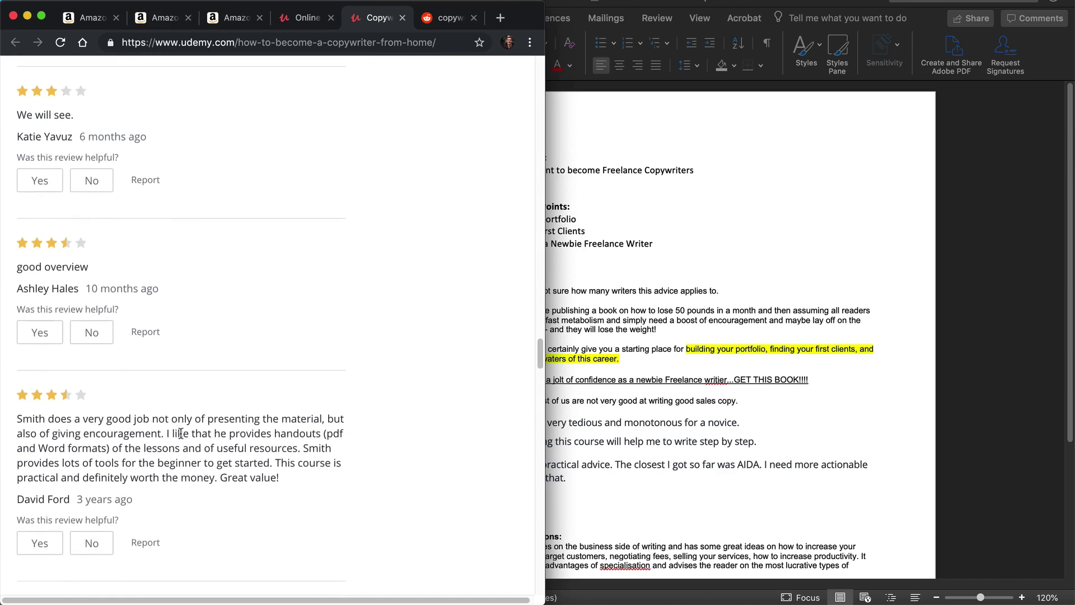
scroll(180, 433, down, 1)
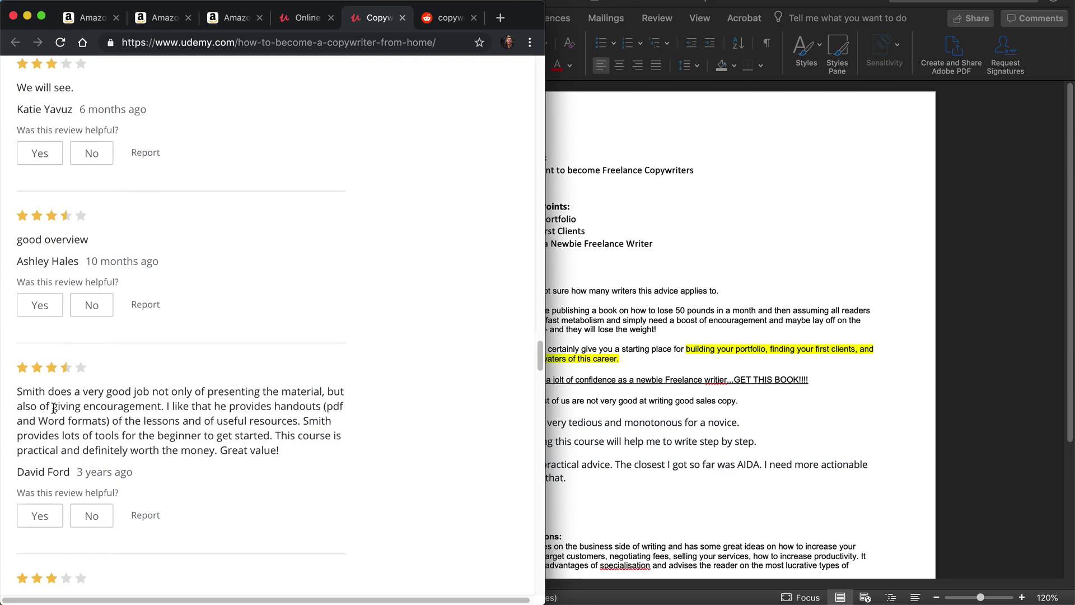
drag(54, 408, 164, 407)
key(super+c)
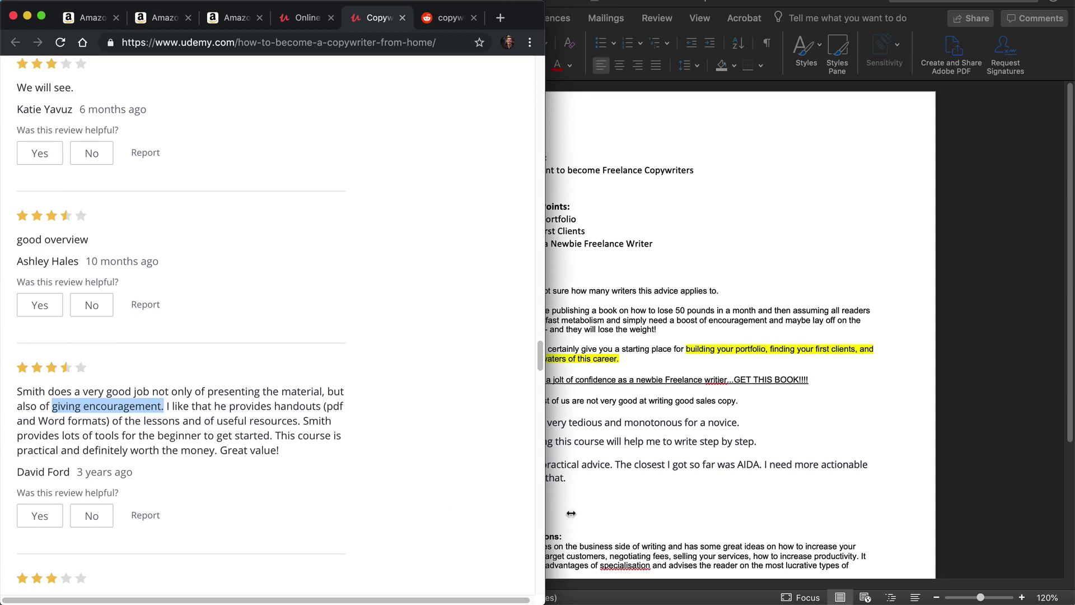
click(598, 508)
scroll(616, 502, down, 3)
click(593, 500)
key(Return)
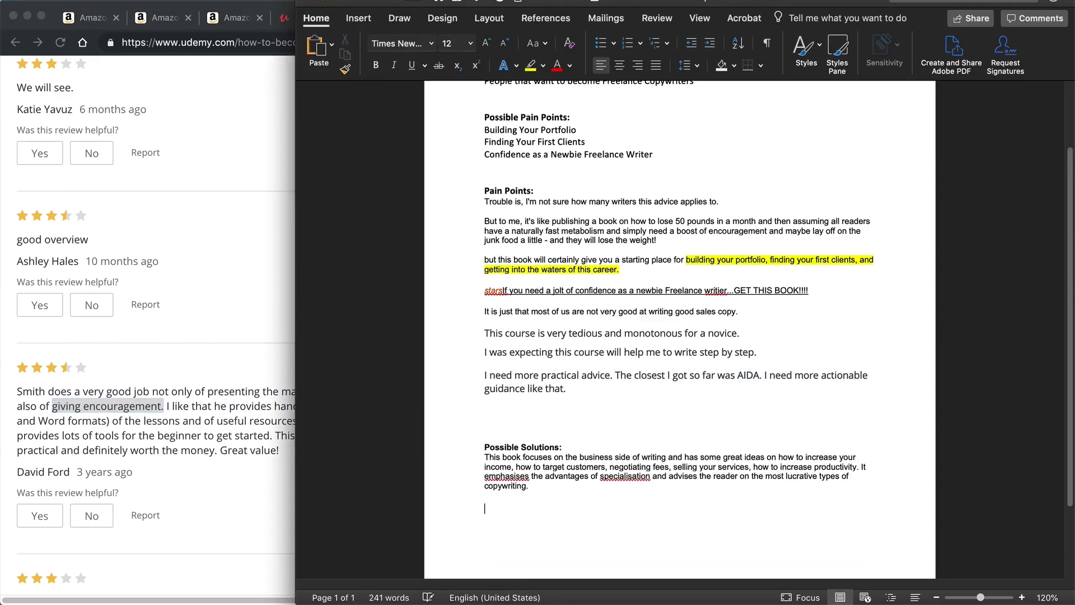
key(super+v)
Step: Copy the same review's sentence about providing lots of tools for the beginner to get started below "giving encouragement." in the Word document
click(203, 470)
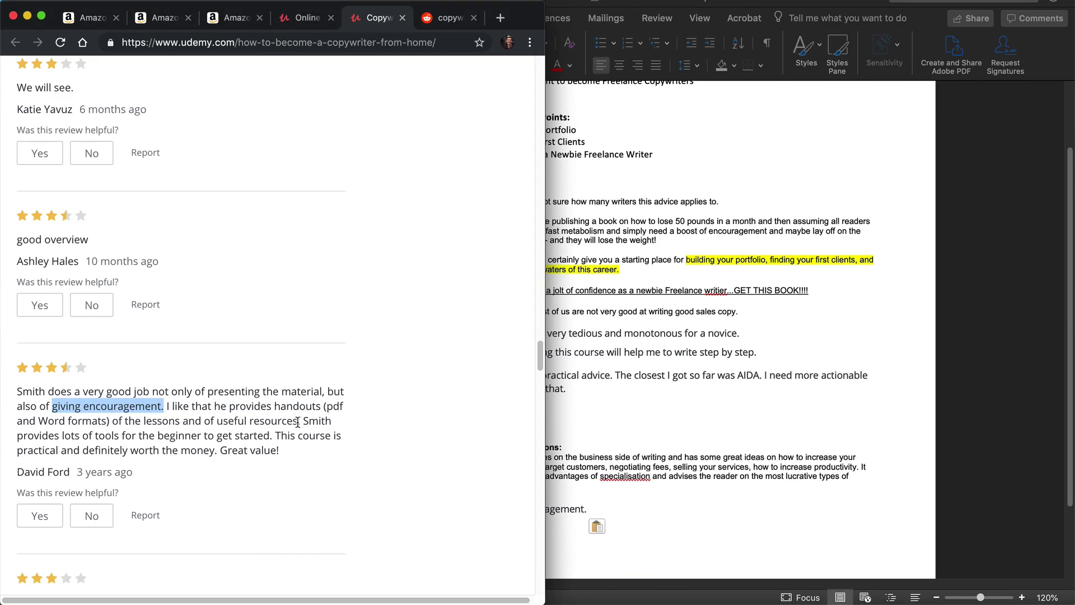
drag(301, 421, 272, 437)
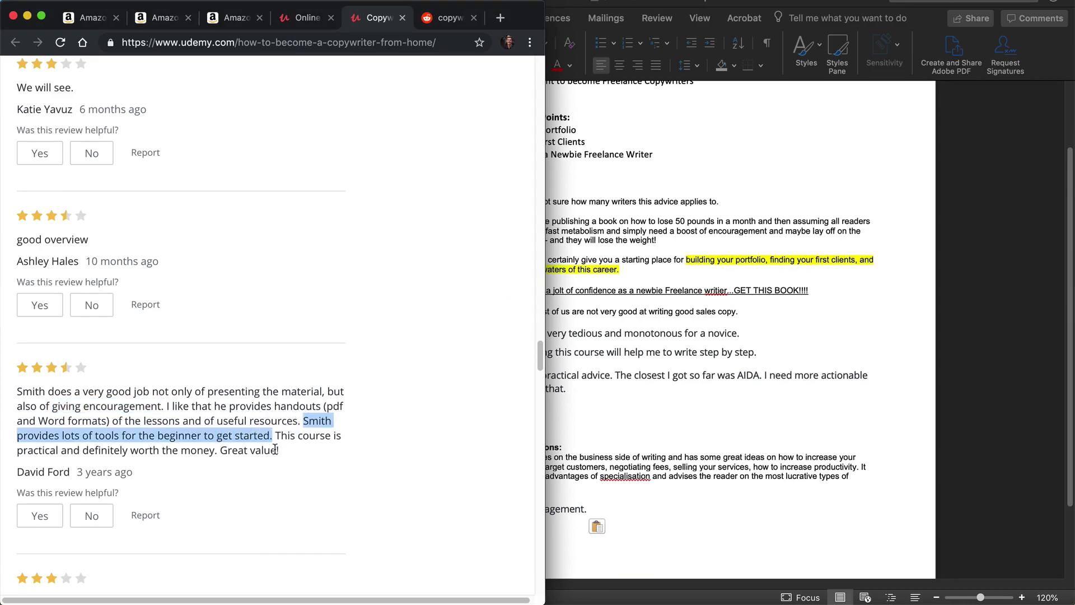
key(super+c)
click(747, 538)
key(super+v)
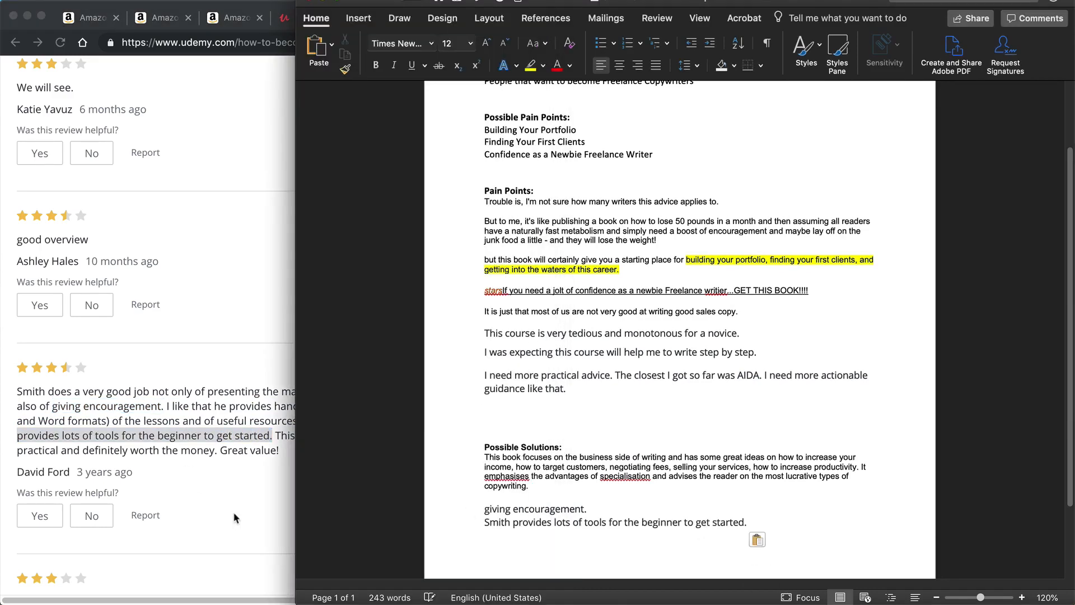
Step: Copy the review sentence "I would have like more engagement, a chance to submit something, or more testing." to the end of Possible Solutions in Word
key(super+Tab)
scroll(230, 509, down, 3)
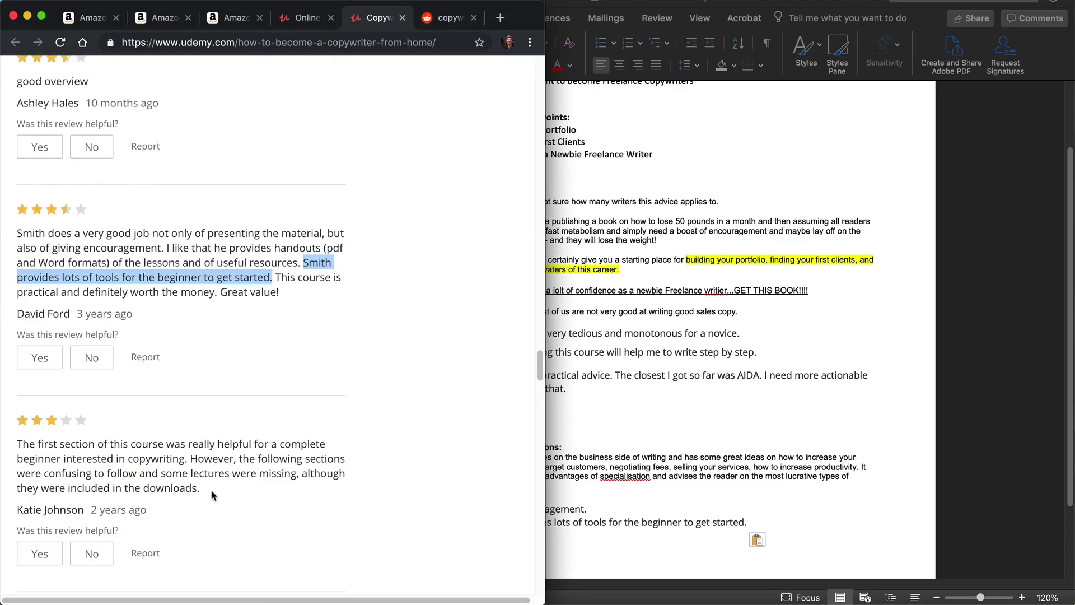
scroll(211, 489, down, 1)
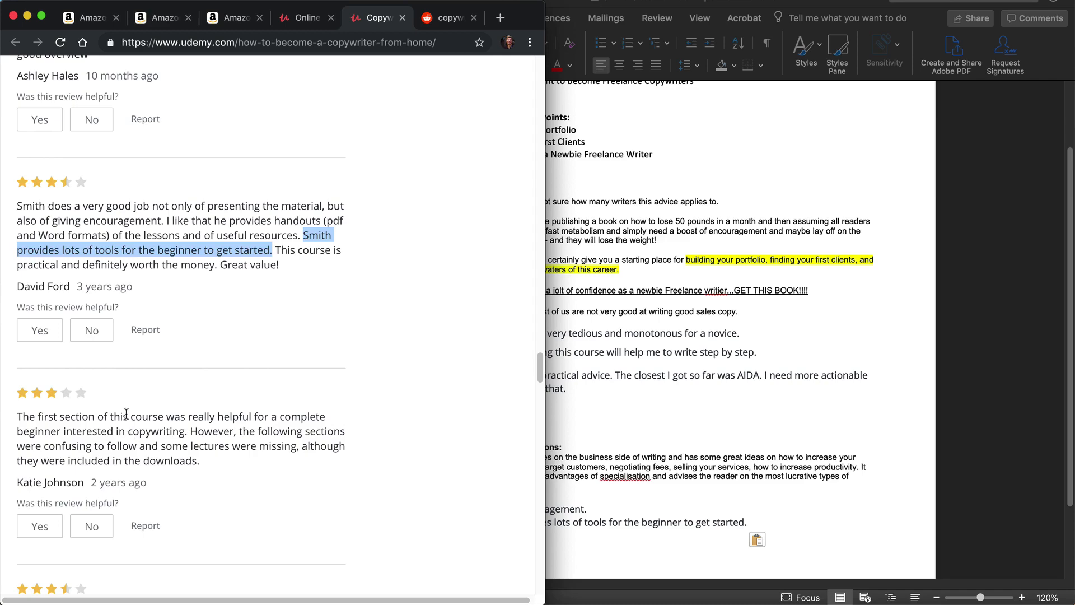
scroll(139, 429, down, 5)
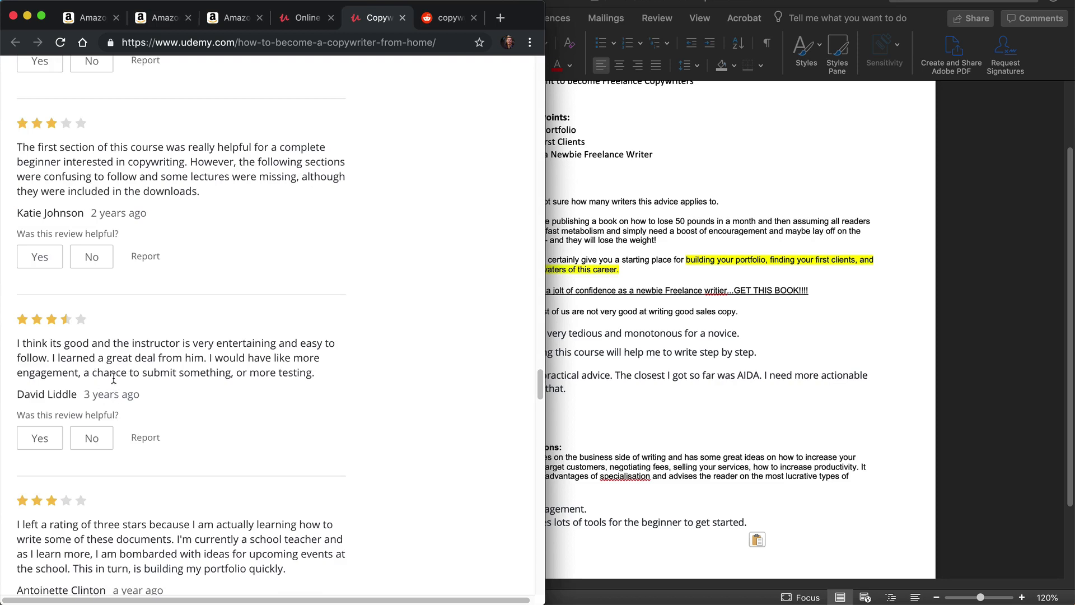
scroll(114, 384, down, 2)
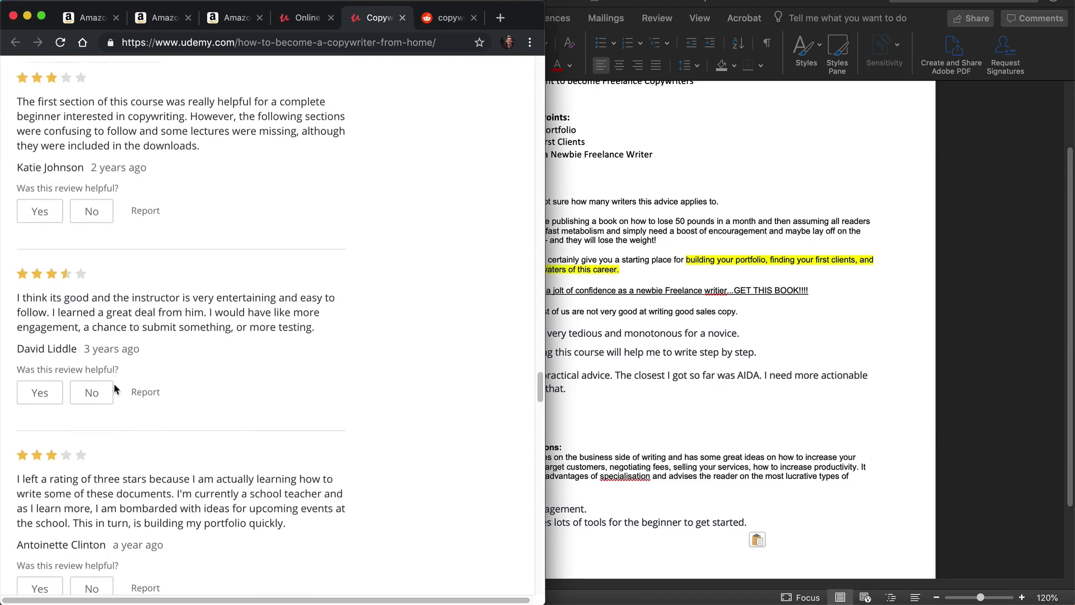
scroll(113, 381, down, 1)
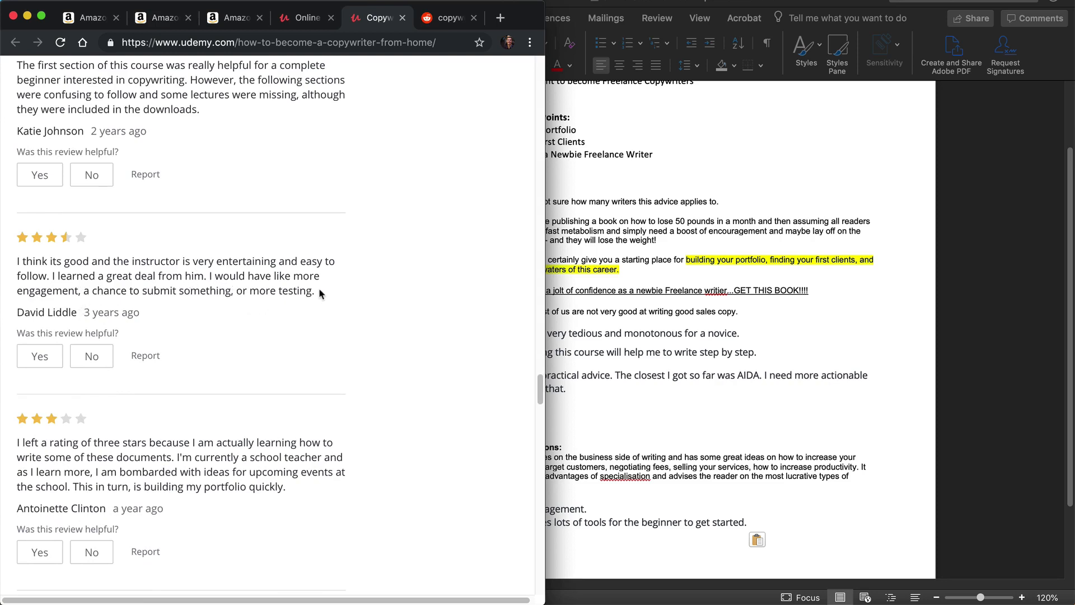
drag(316, 291, 208, 275)
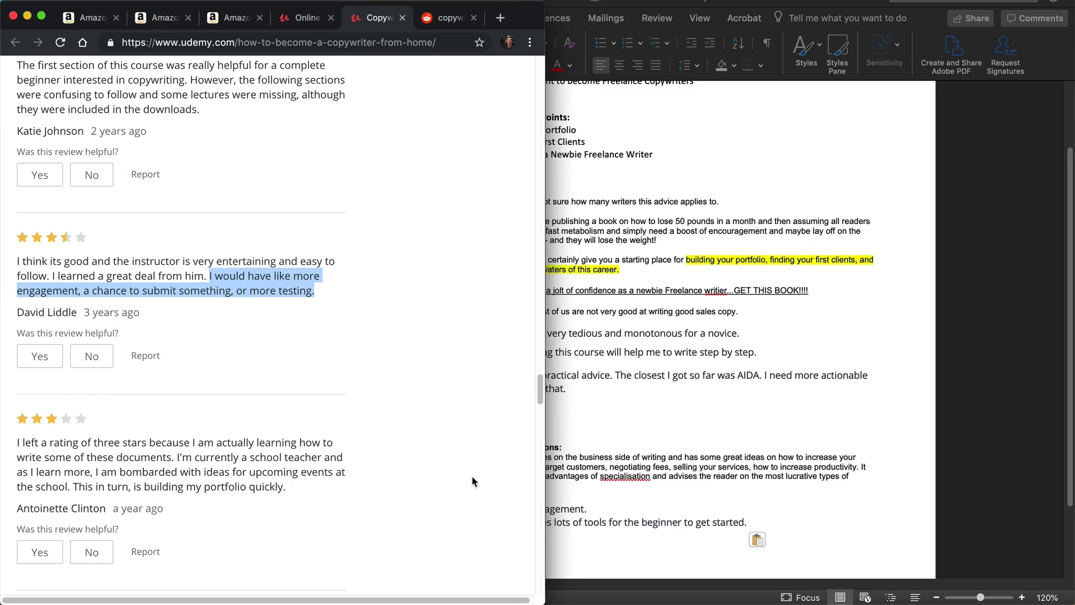
click(568, 486)
key(super+v)
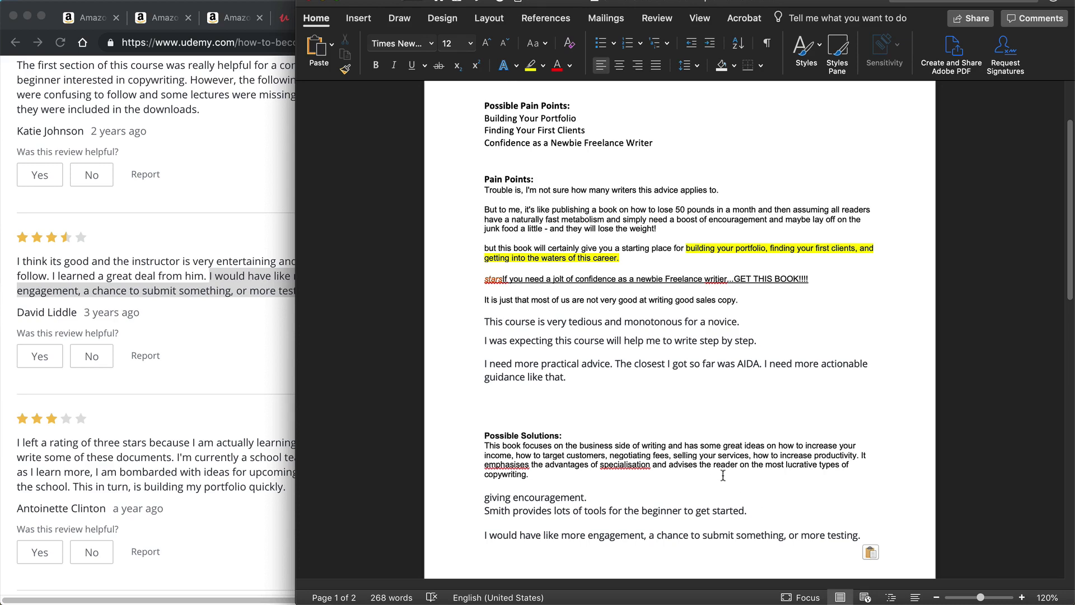
Step: Switch to the r/copywriting subreddit in a widened browser window and list its top posts
click(227, 315)
scroll(228, 318, down, 3)
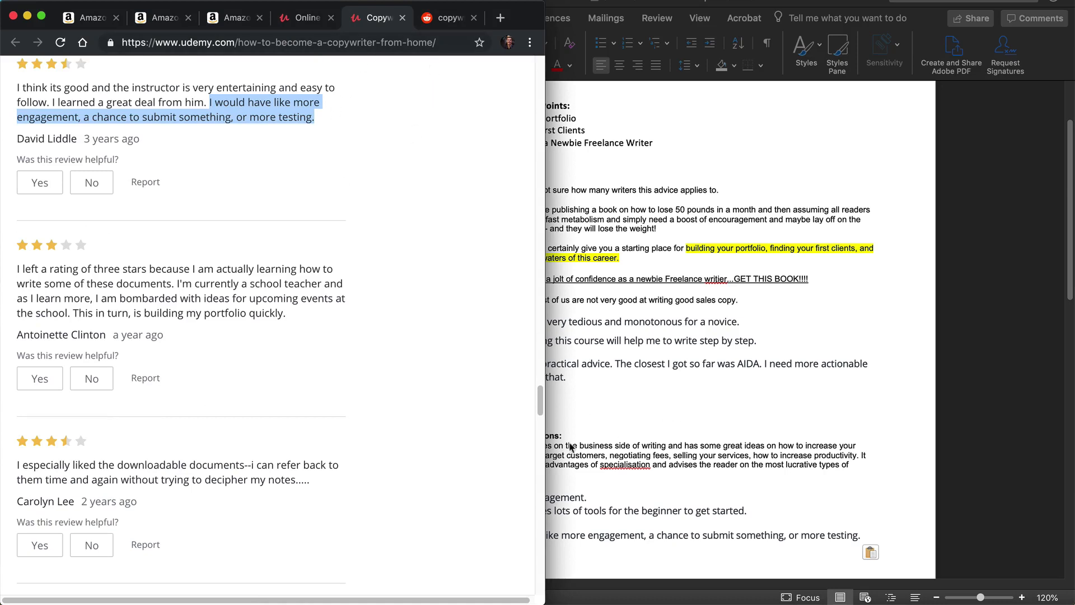
click(449, 19)
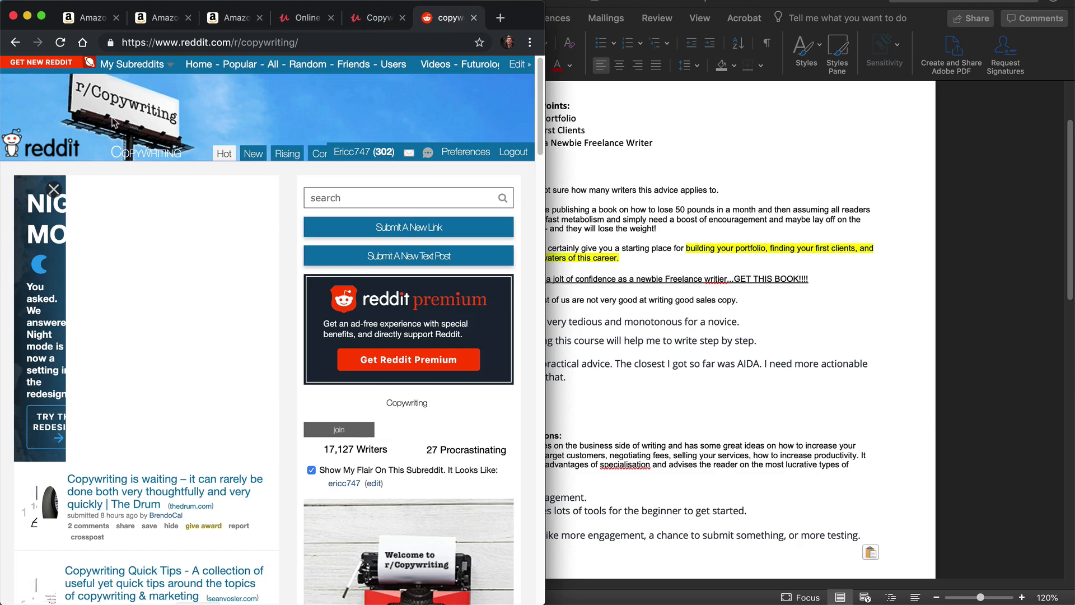
scroll(154, 261, down, 5)
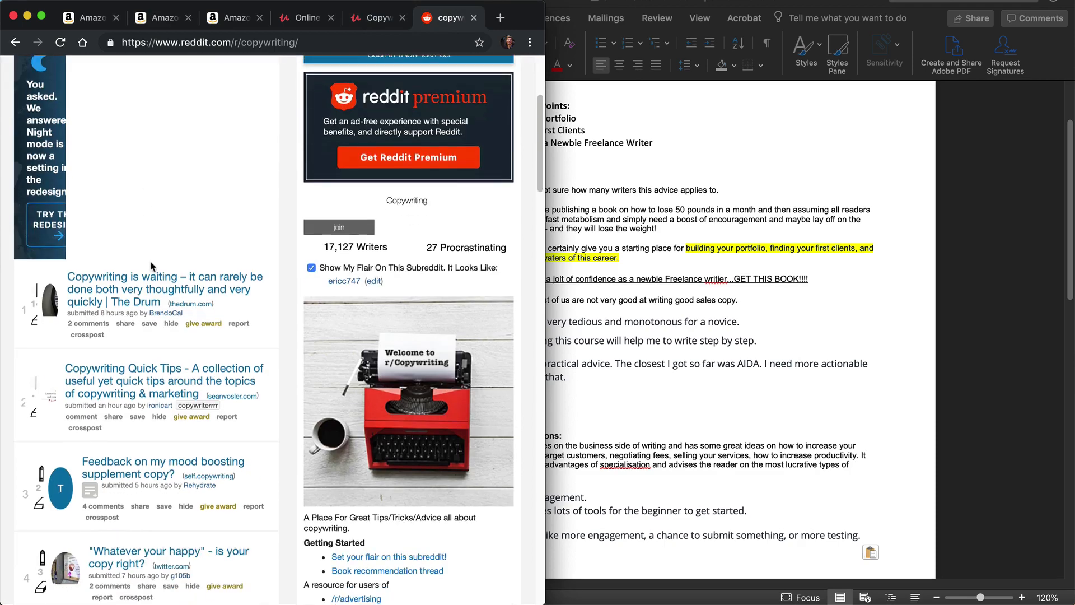
scroll(392, 207, up, 4)
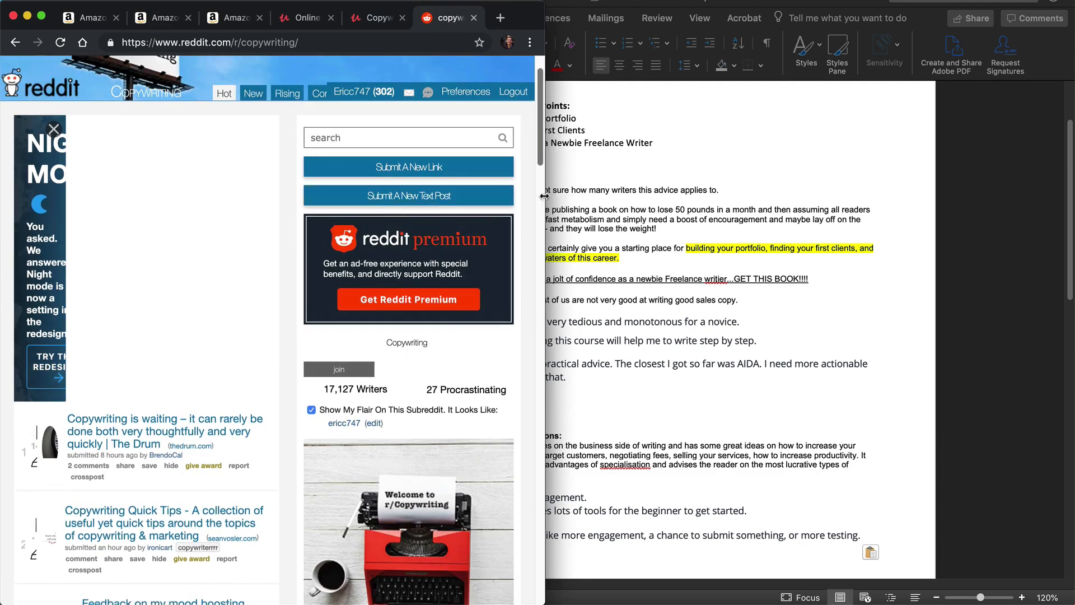
drag(544, 197, 862, 220)
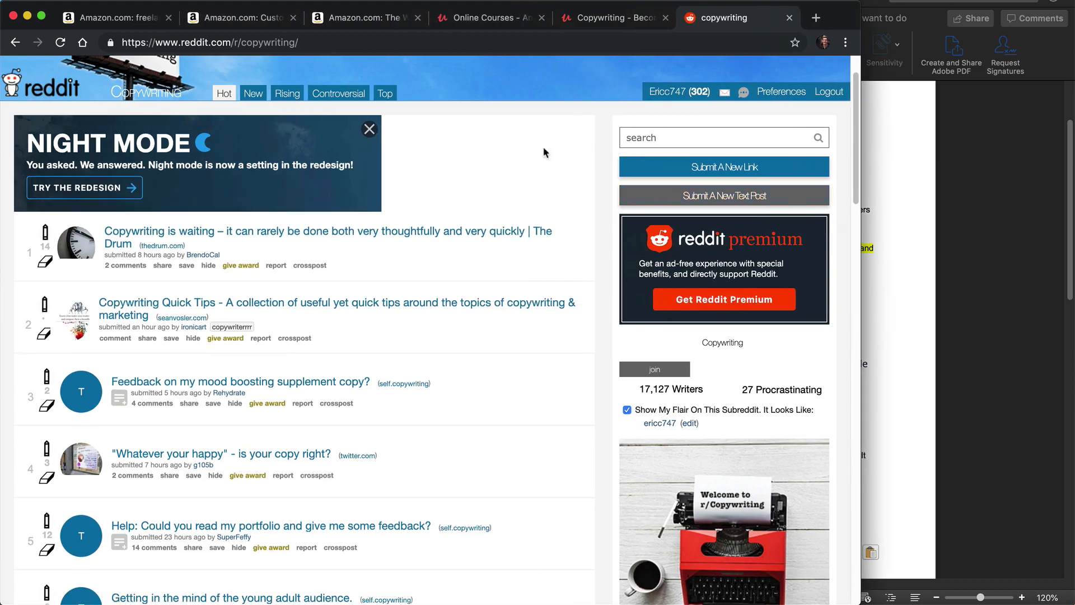
click(392, 96)
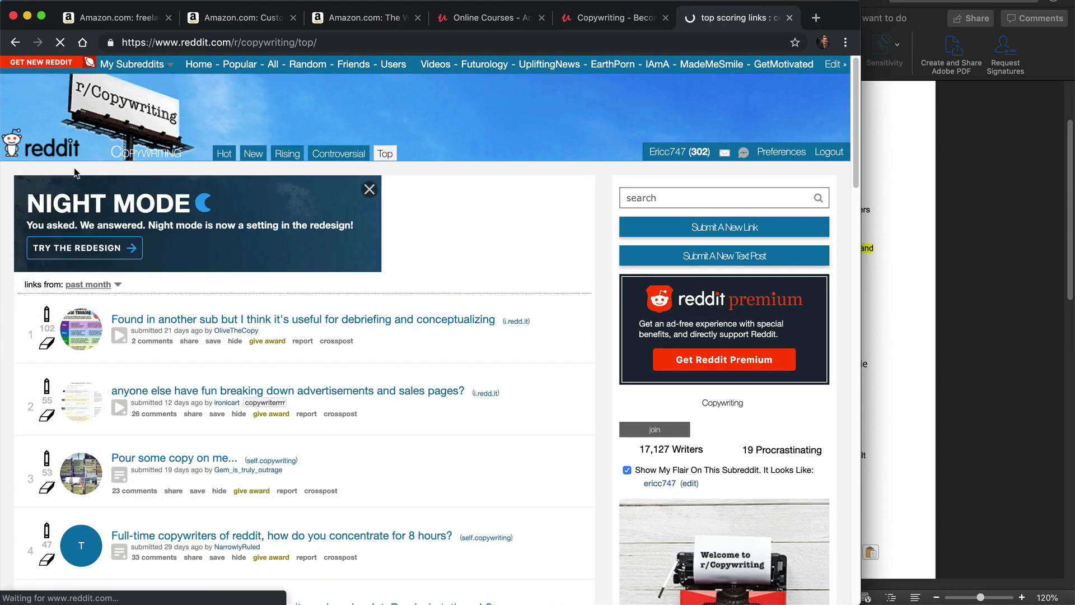
Step: Dismiss the Night Mode banner and list r/copywriting's top posts from all time
click(370, 190)
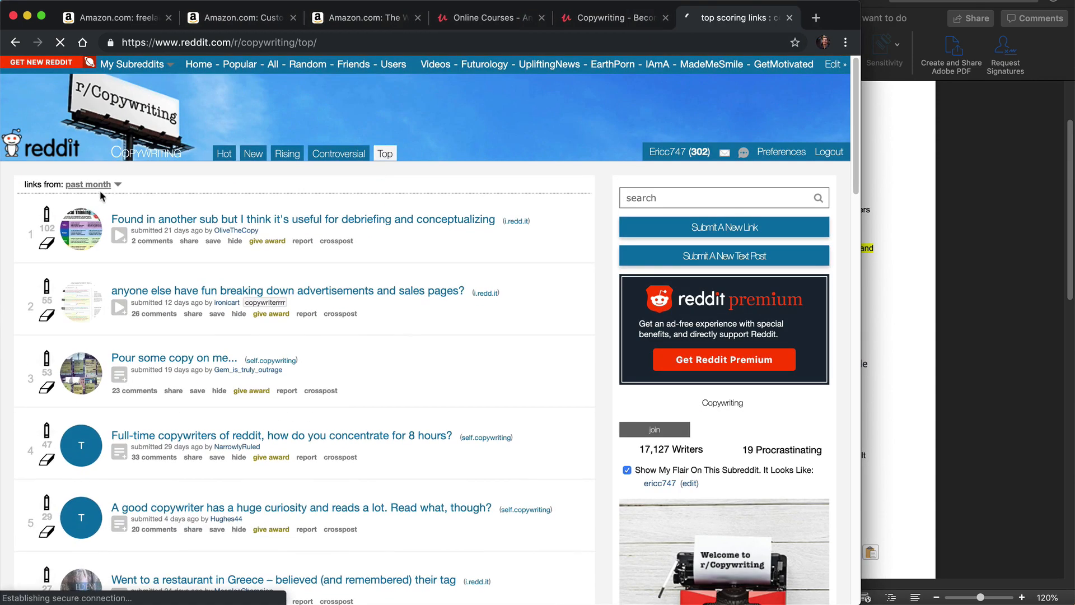
click(95, 184)
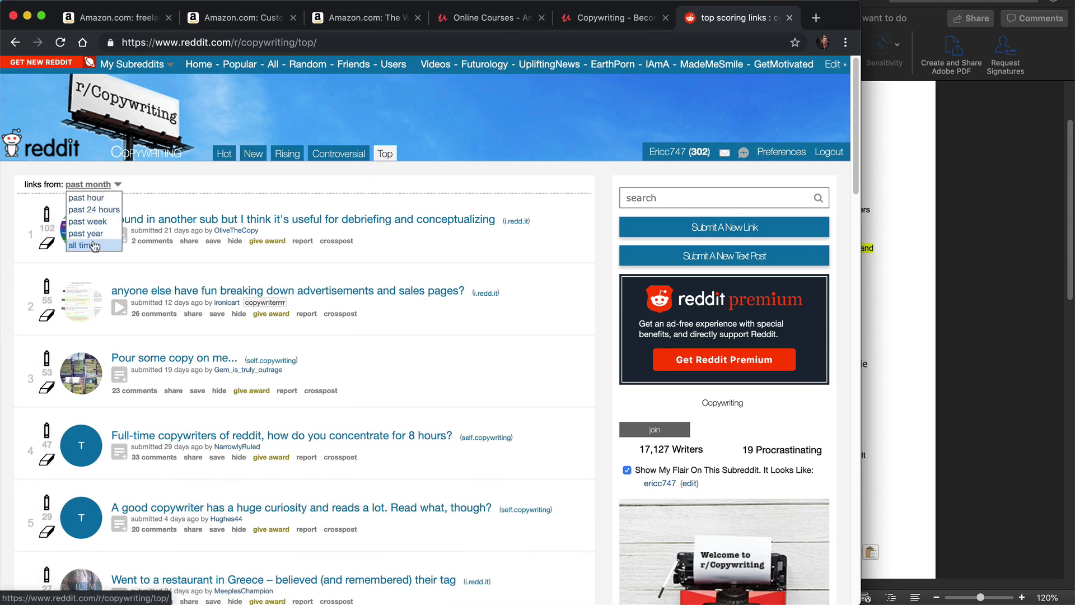
click(89, 245)
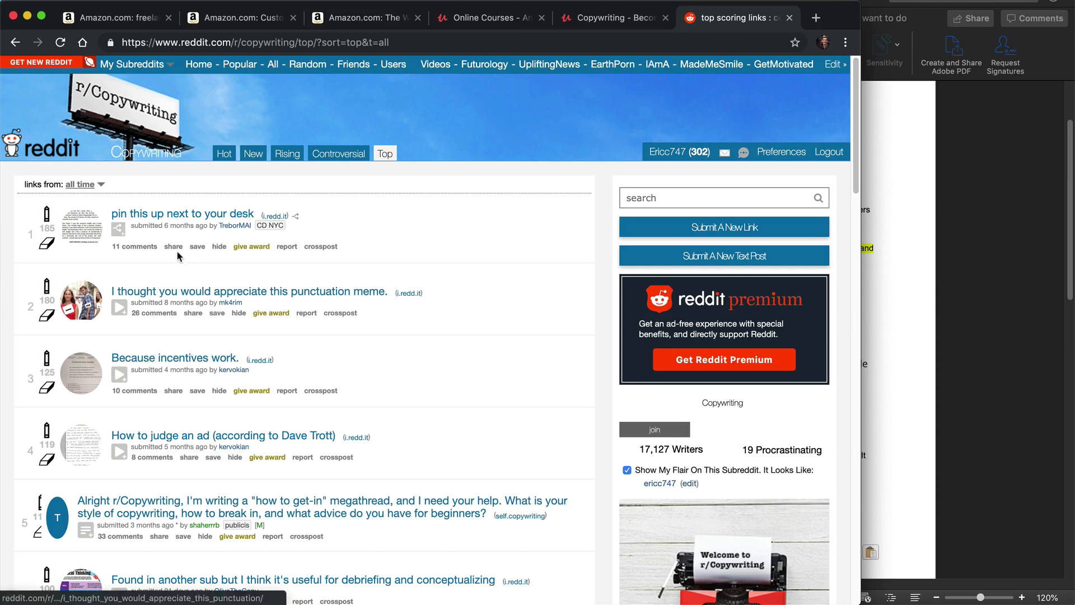
Step: Preview the "pin this up next to your desk" post, open its comments page and return to the all-time list
click(119, 231)
scroll(299, 381, down, 3)
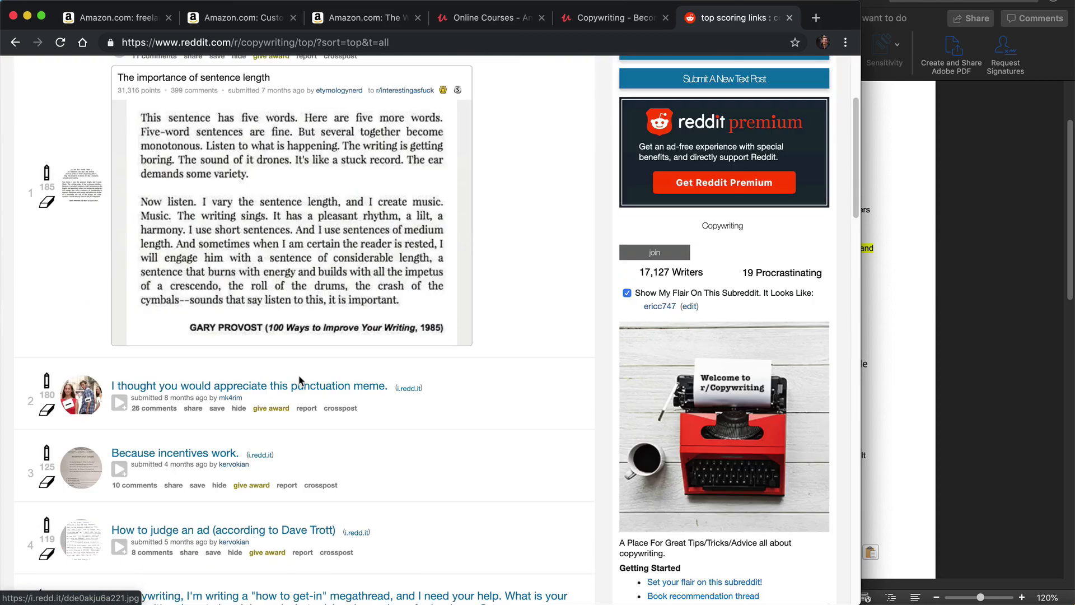
scroll(241, 357, up, 1)
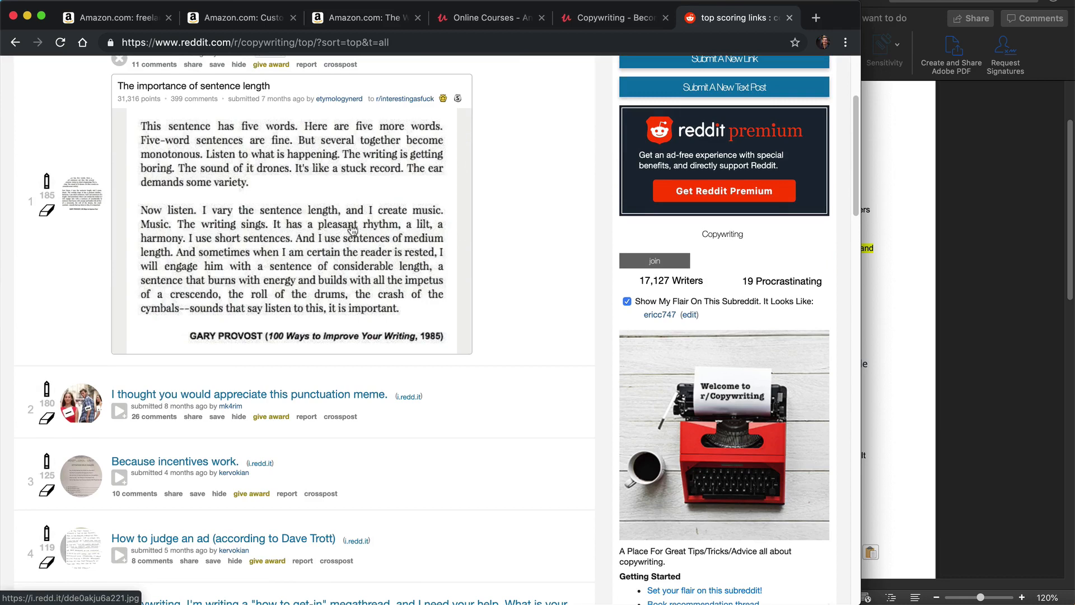
scroll(368, 233, up, 1)
scroll(368, 232, up, 1)
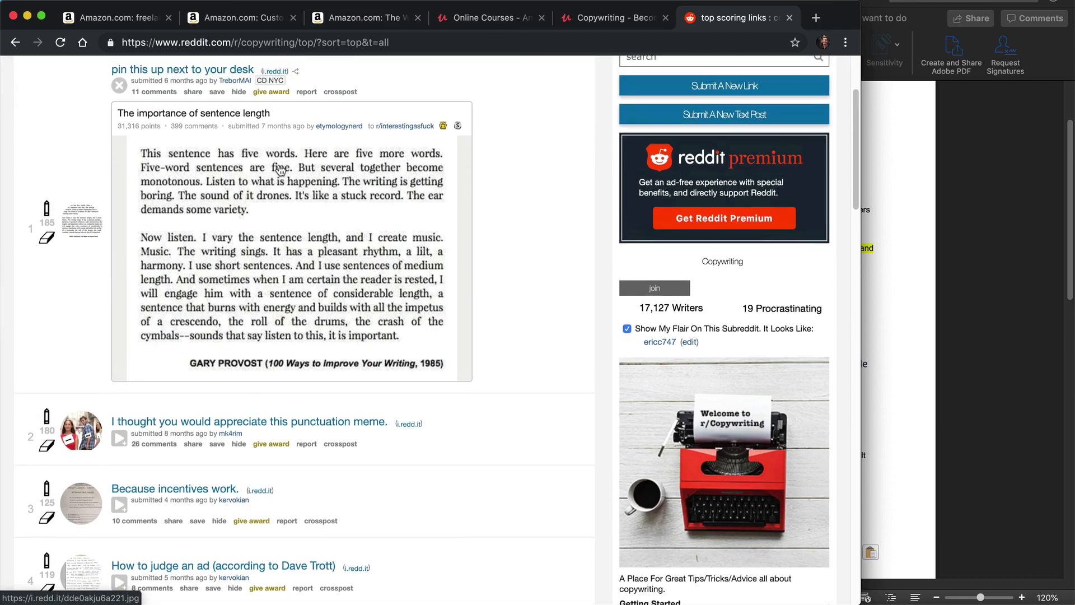
click(157, 93)
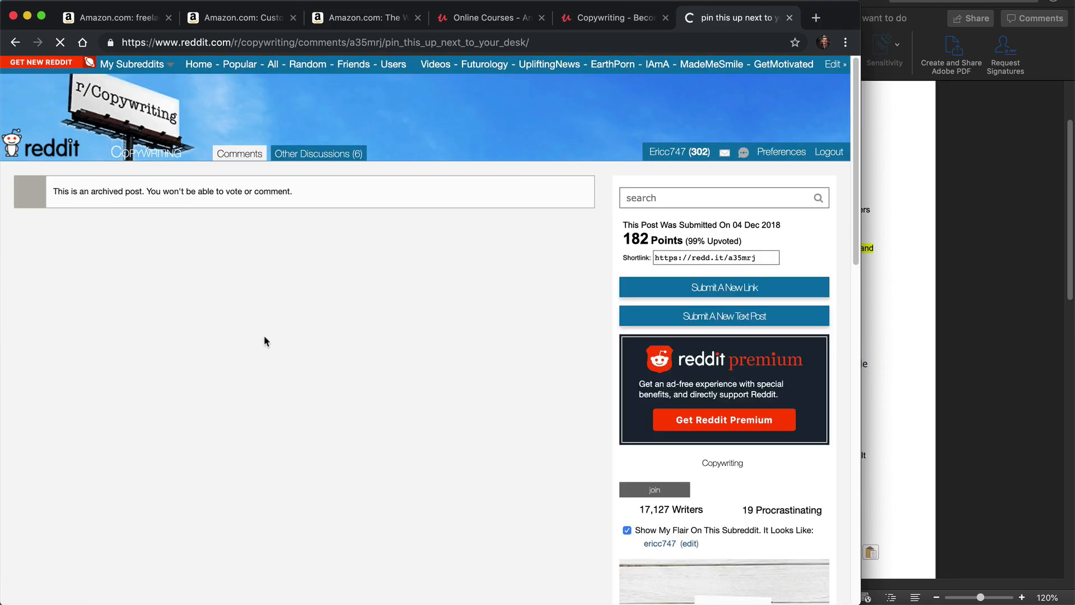
click(15, 42)
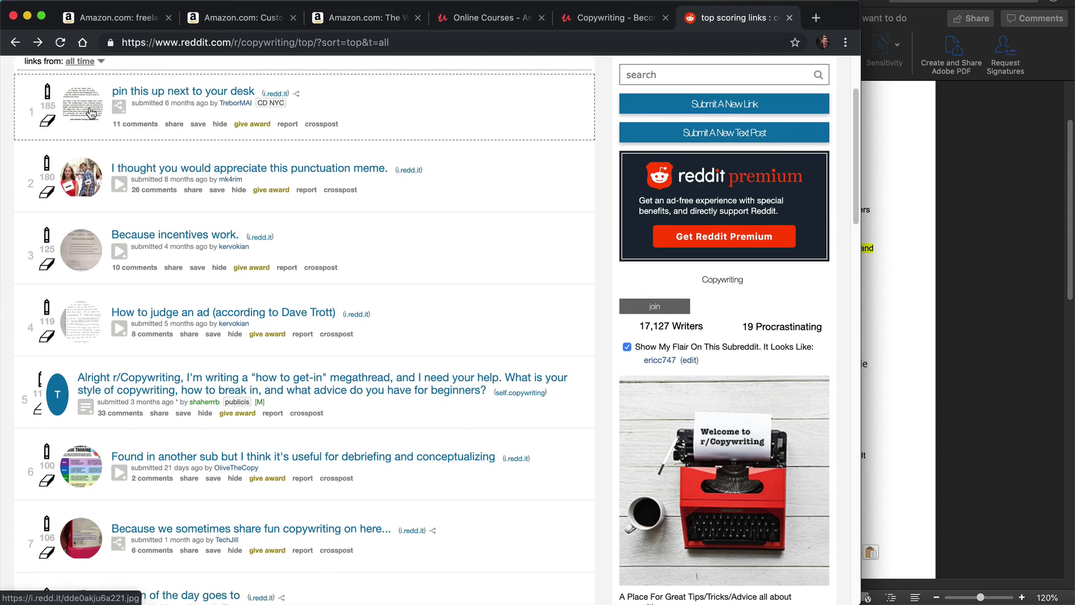
Step: Read through the comments on the "I thought you would appreciate this punctuation meme." post and return to the list
click(150, 191)
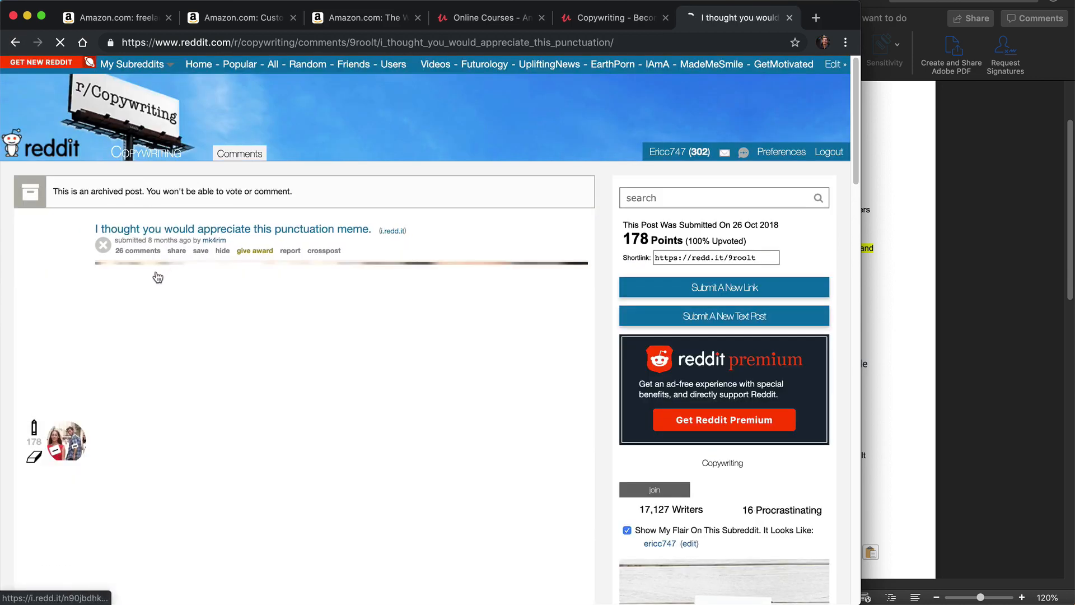
scroll(148, 277, down, 6)
scroll(140, 350, up, 4)
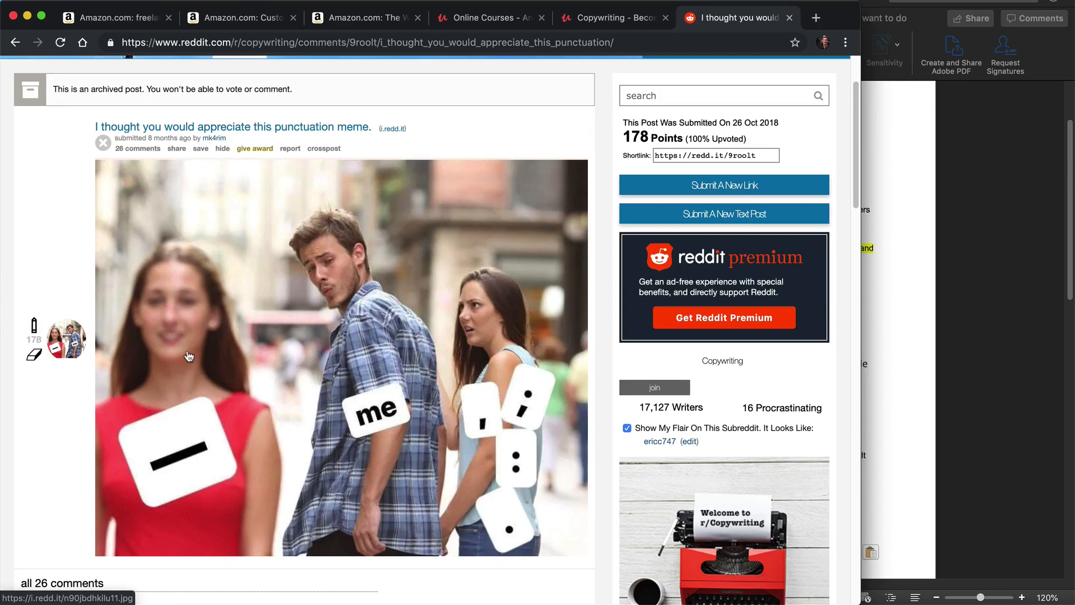
scroll(187, 357, down, 3)
scroll(181, 354, down, 4)
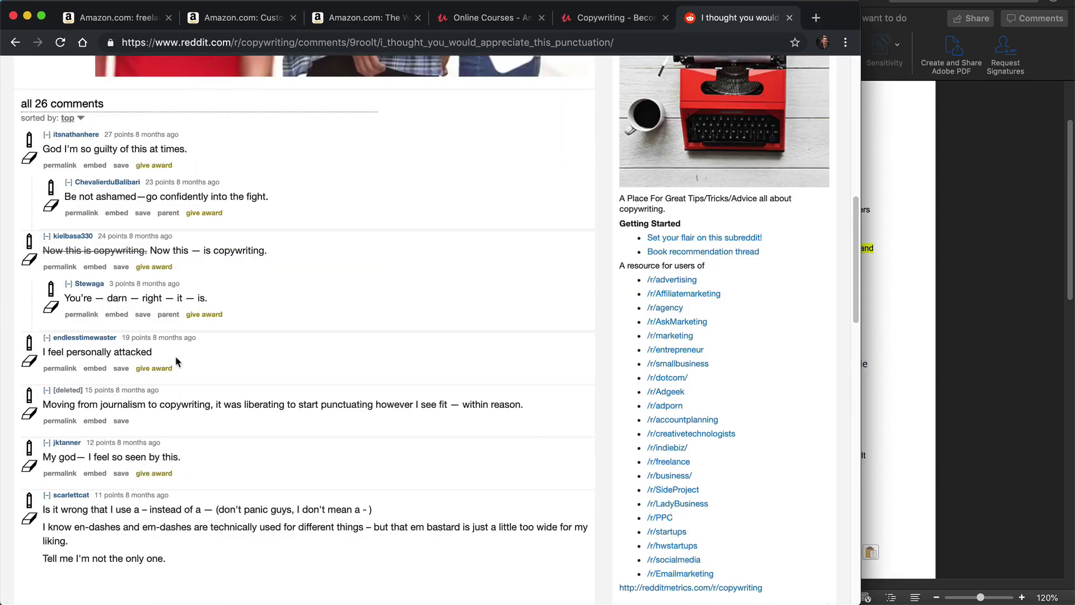
scroll(176, 347, down, 1)
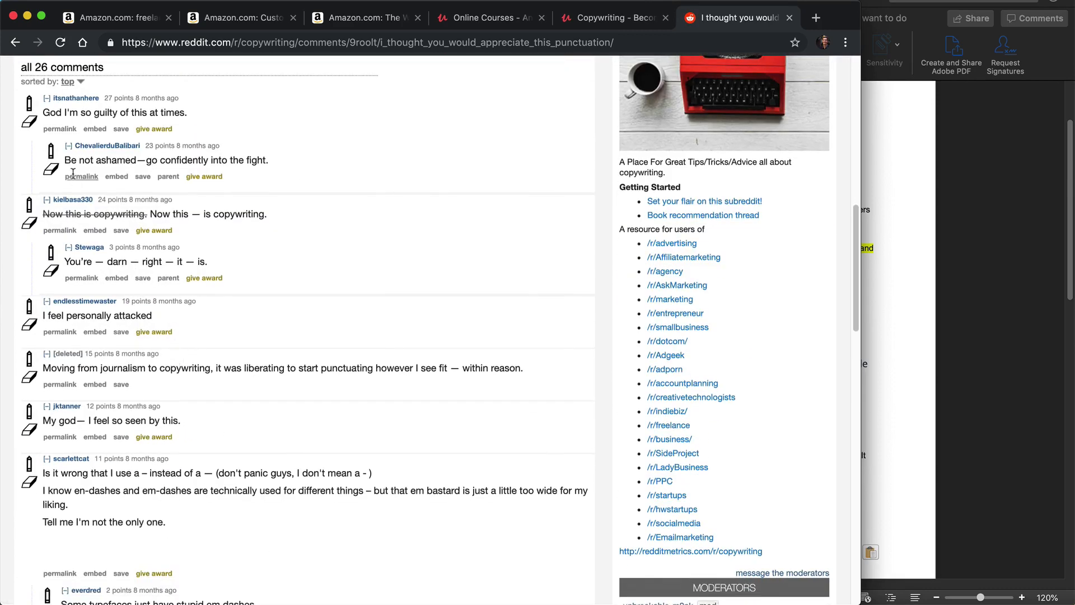
scroll(225, 225, up, 7)
click(15, 42)
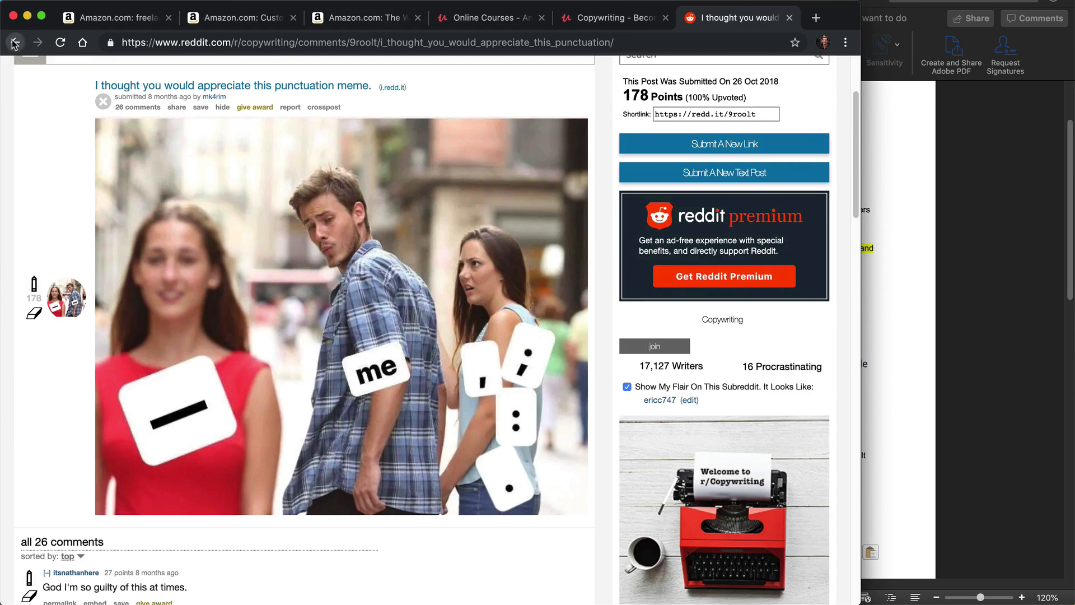
Step: Open the comments page of the "Because incentives work." post and examine the pictured police flyer's copy
click(119, 251)
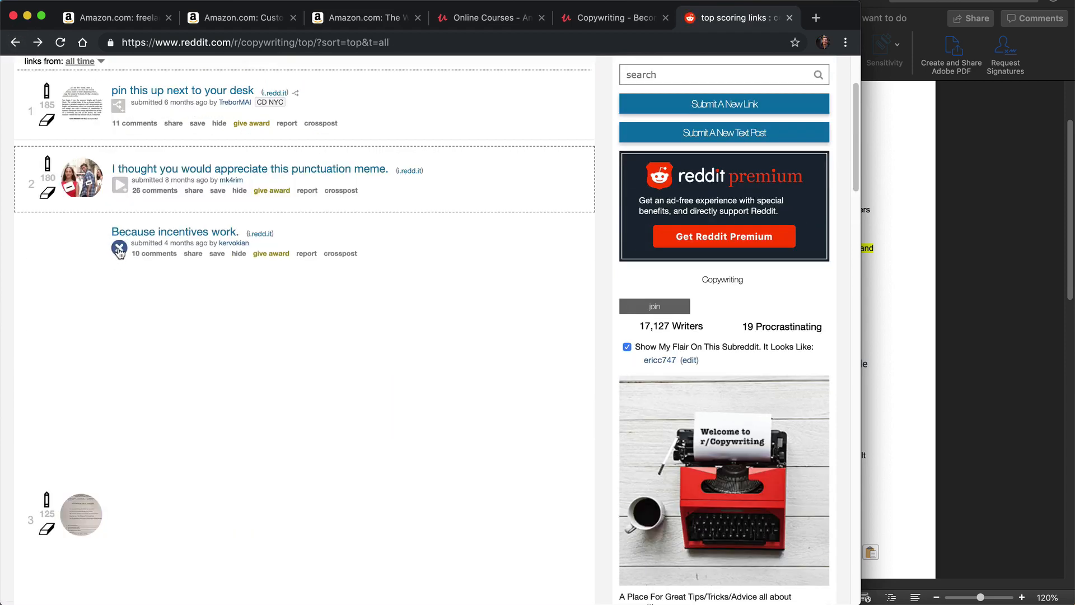
click(119, 251)
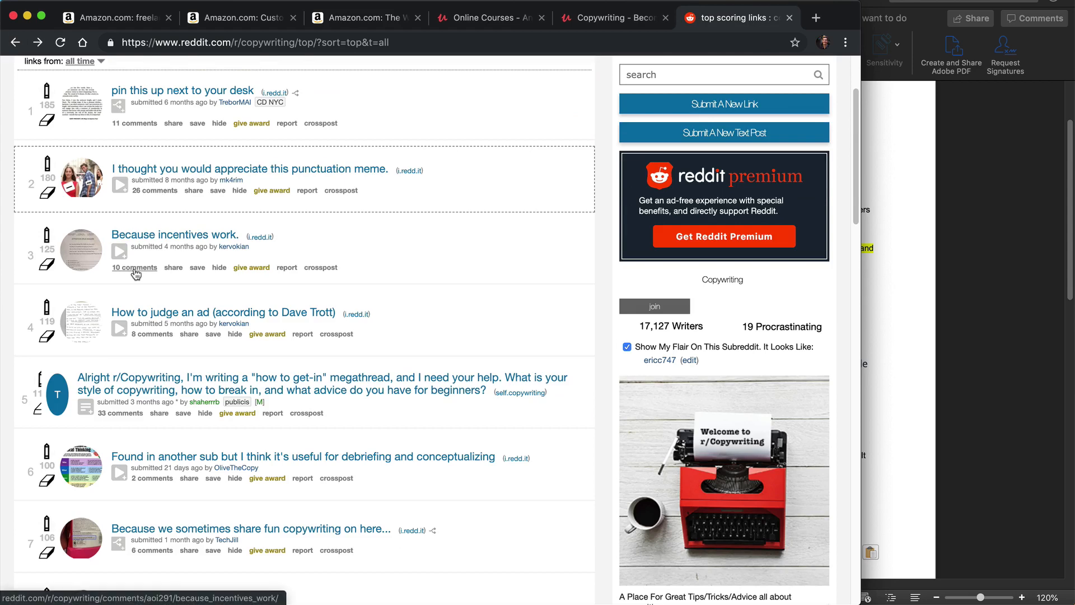
click(134, 269)
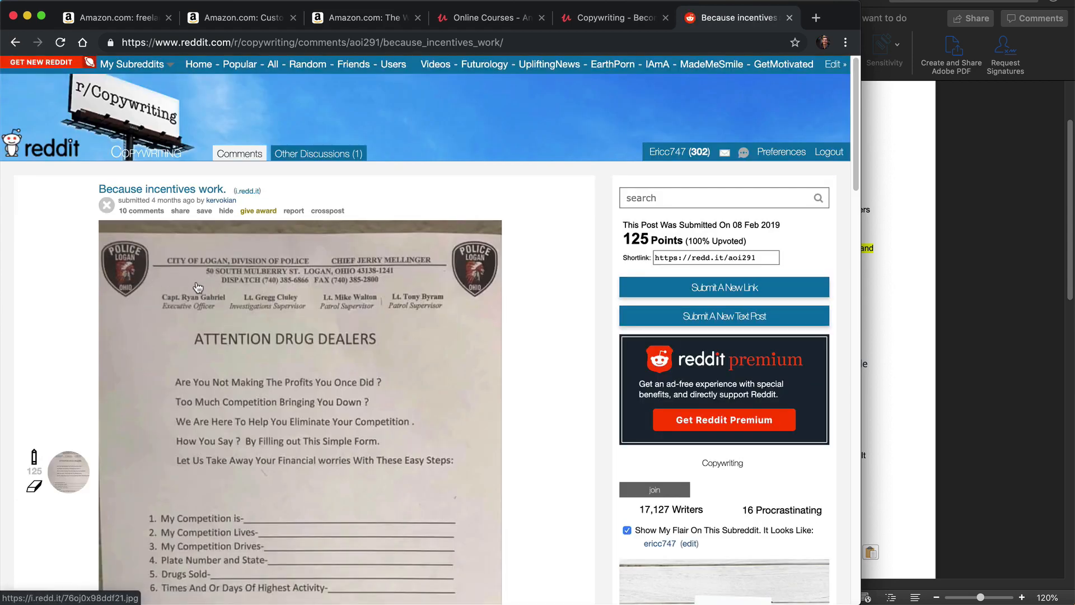
scroll(200, 287, down, 5)
scroll(200, 288, down, 2)
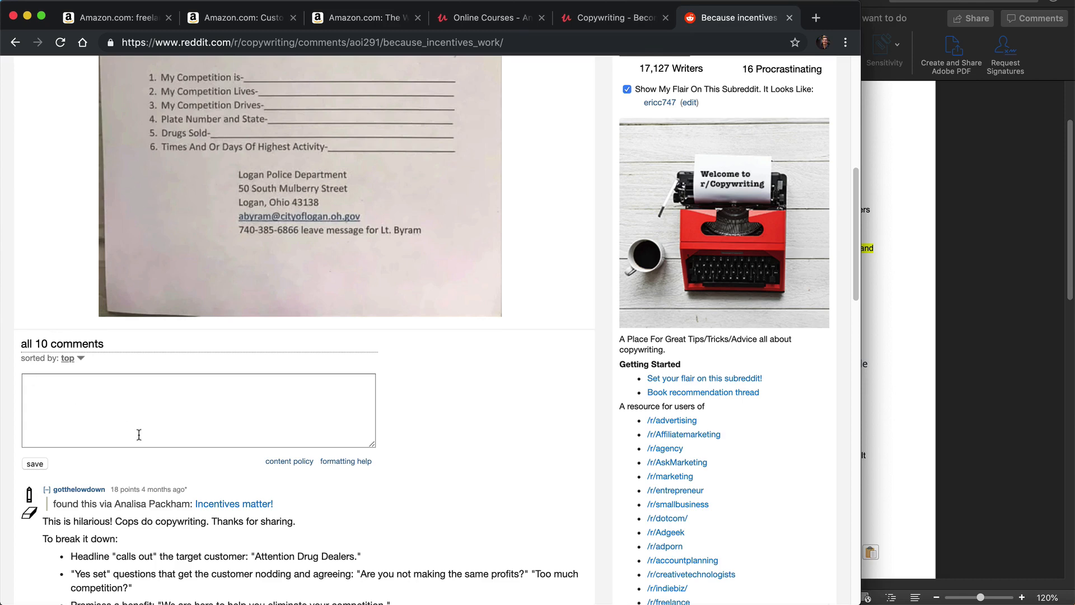
scroll(137, 428, up, 8)
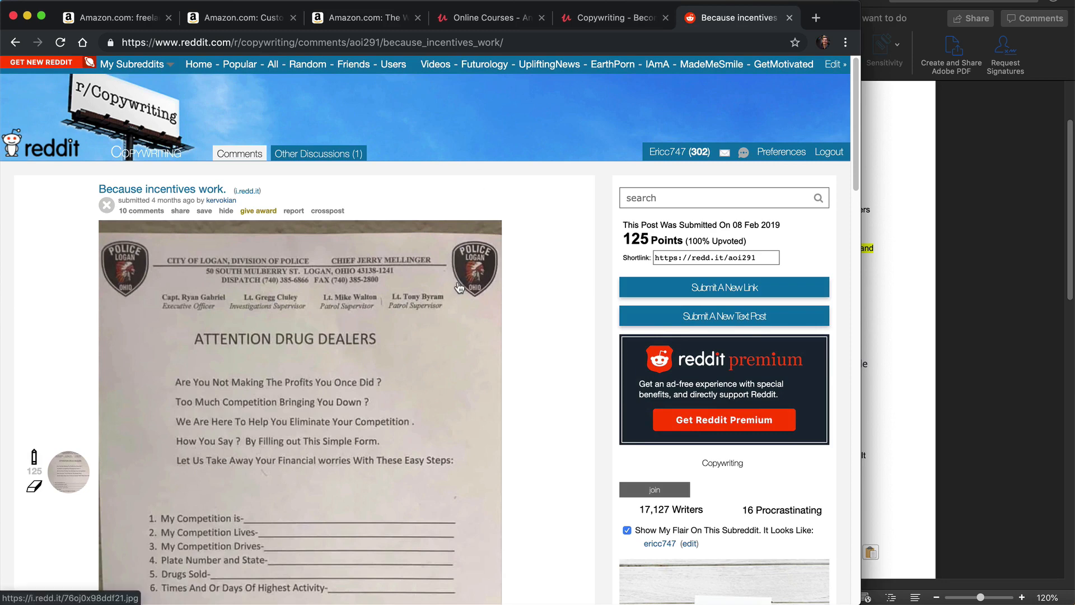
scroll(437, 288, down, 3)
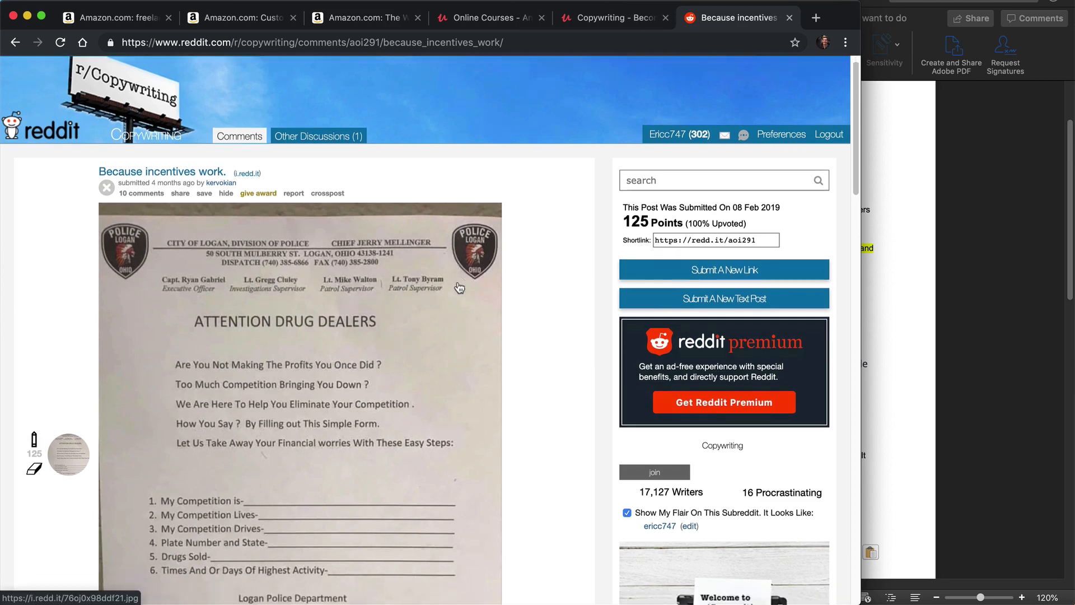
scroll(375, 332, down, 5)
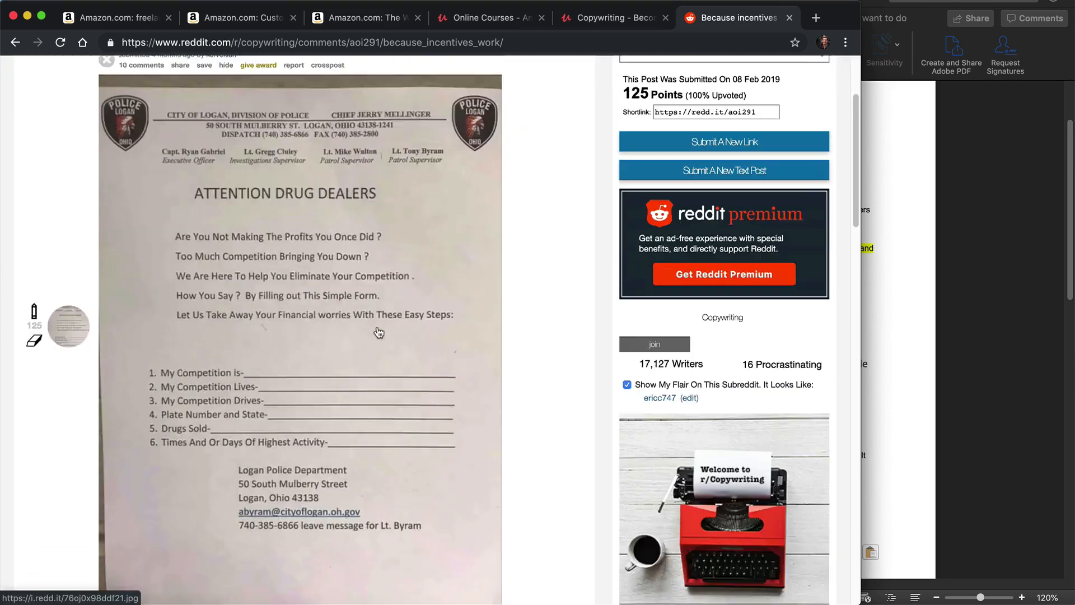
scroll(375, 334, up, 1)
scroll(375, 334, down, 1)
scroll(301, 176, up, 1)
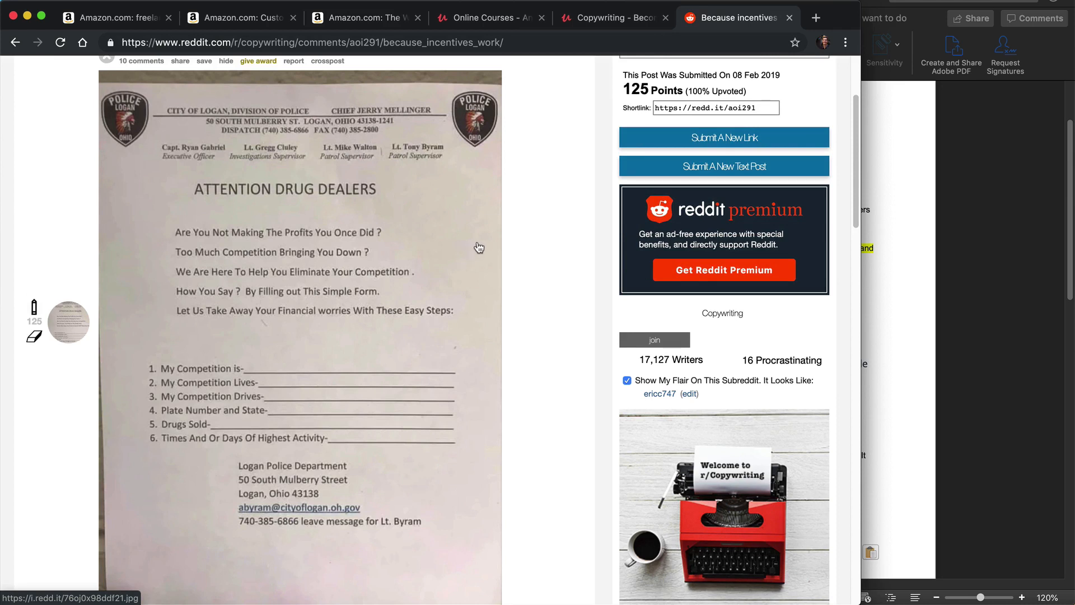
scroll(459, 269, down, 5)
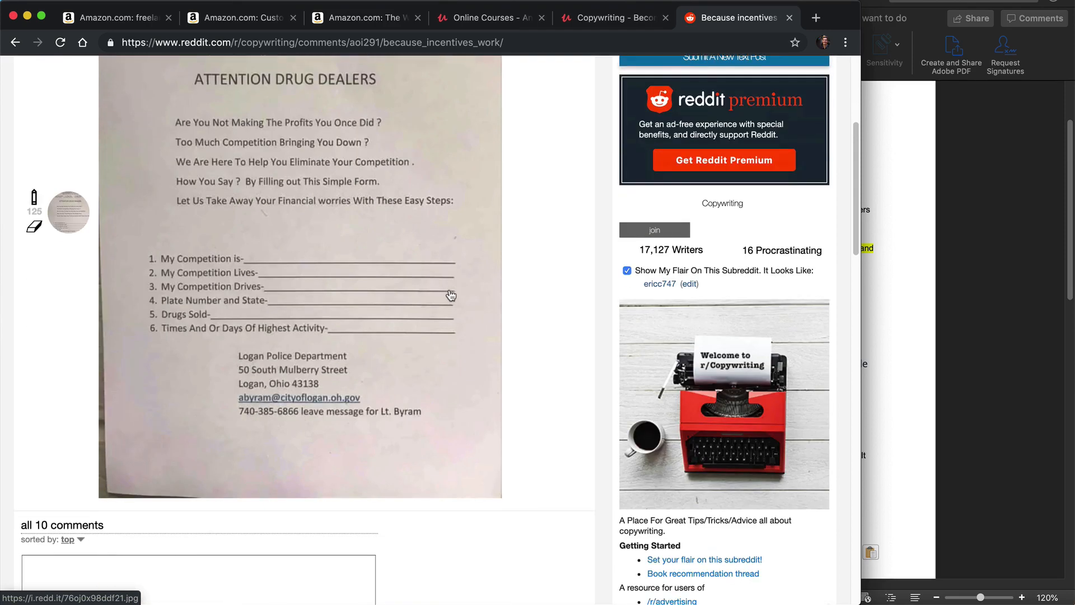
scroll(413, 292, down, 3)
scroll(377, 291, up, 6)
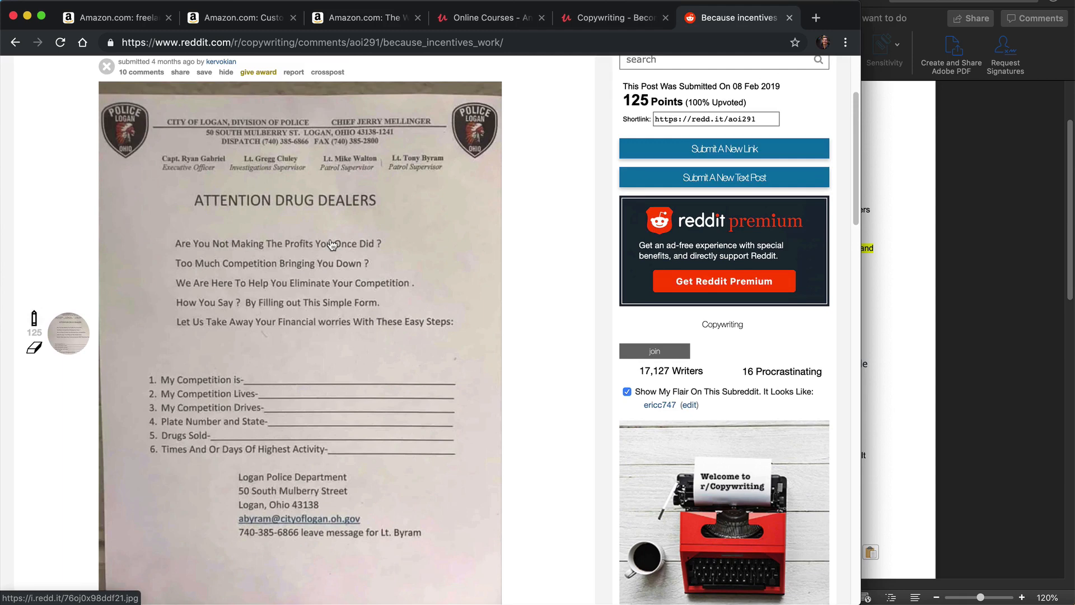
scroll(332, 244, down, 15)
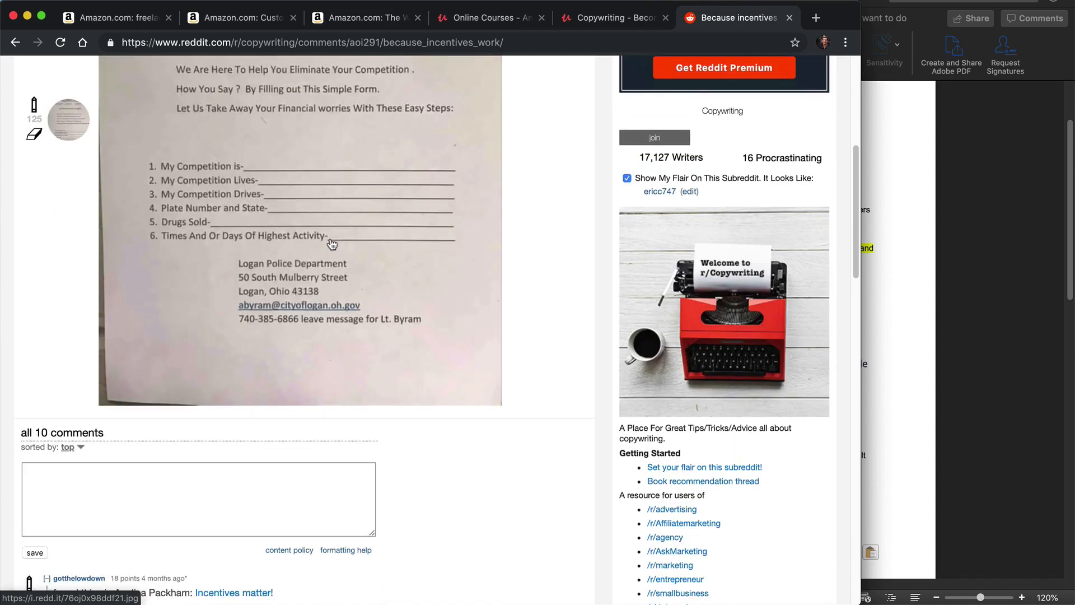
Step: Read the comments on the "Because incentives work." post for copywriters' opinions, advice and pain points
scroll(197, 274, down, 5)
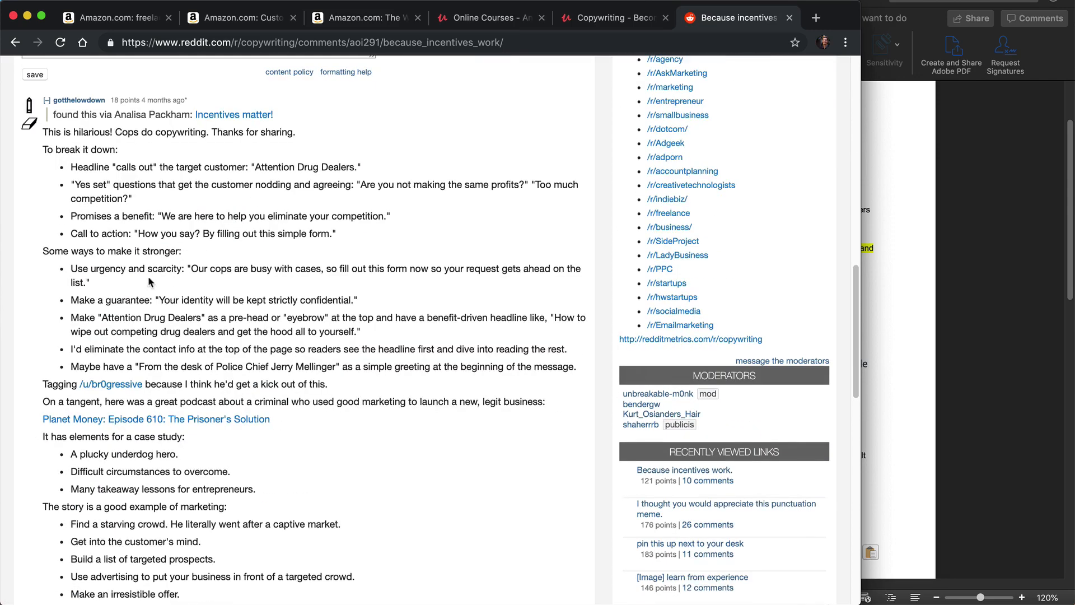
scroll(148, 278, down, 4)
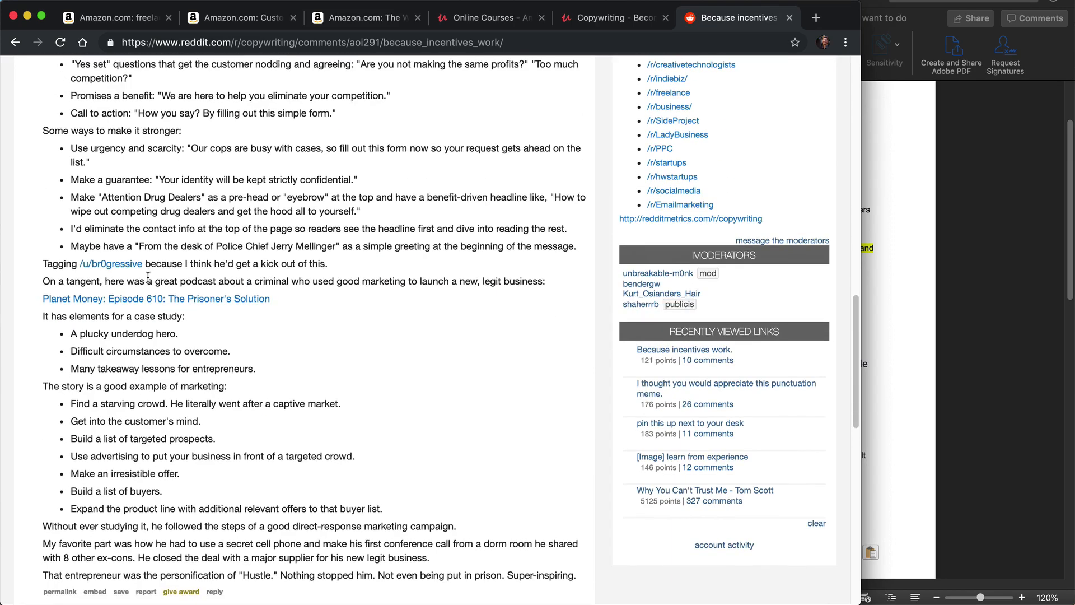
scroll(147, 280, up, 10)
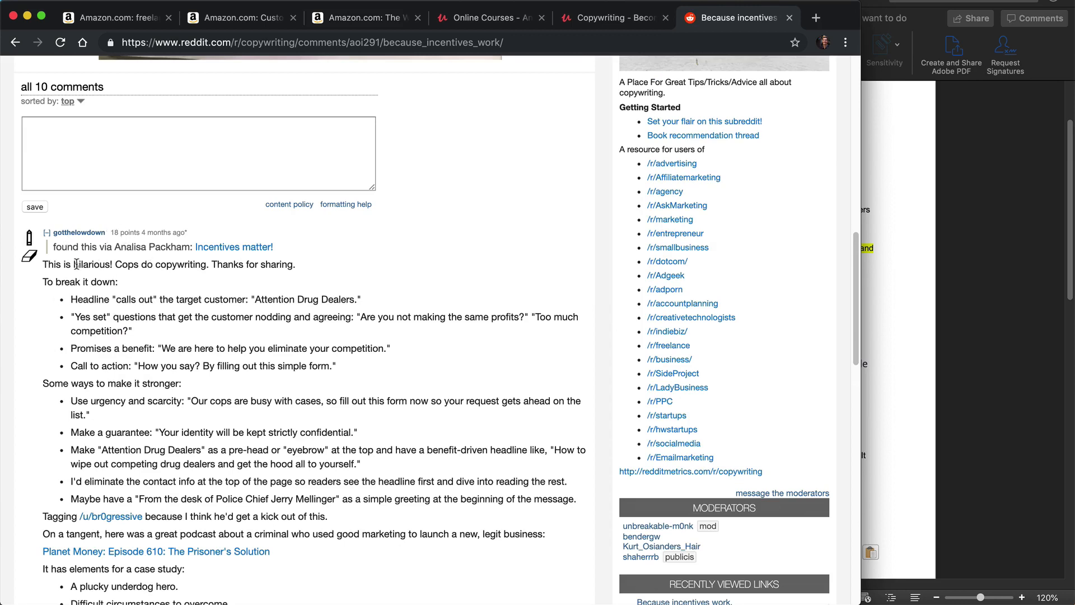
scroll(193, 336, down, 2)
scroll(191, 347, down, 4)
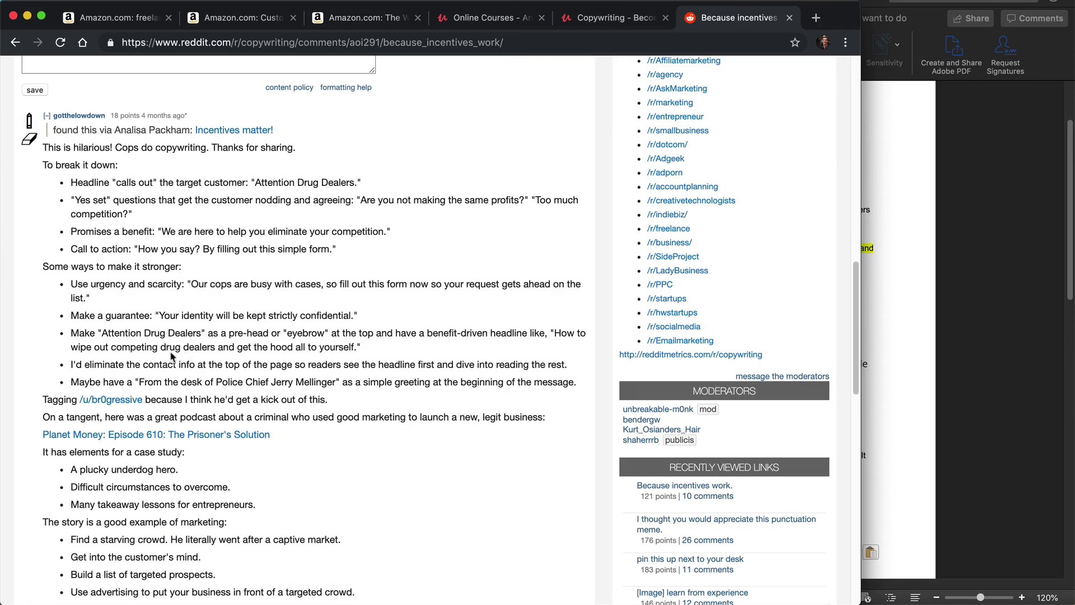
scroll(184, 327, down, 15)
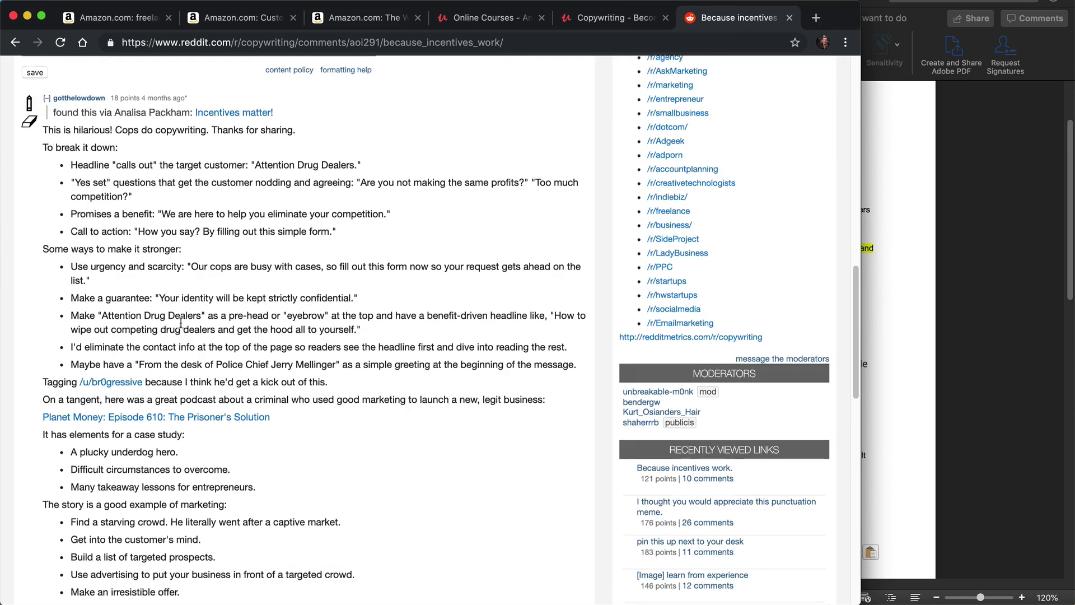
scroll(185, 326, down, 7)
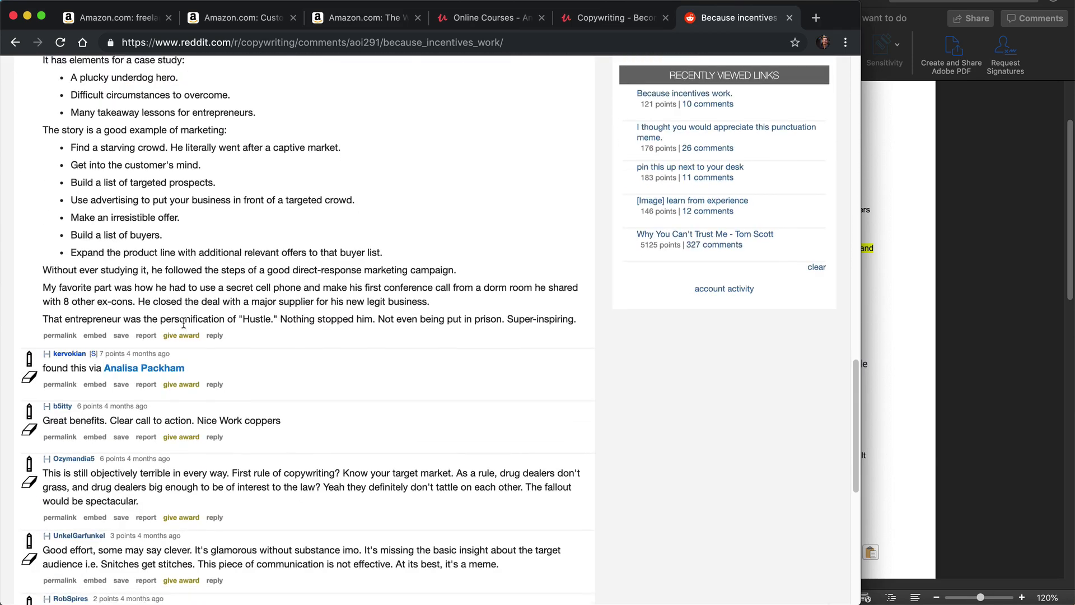
scroll(184, 327, down, 4)
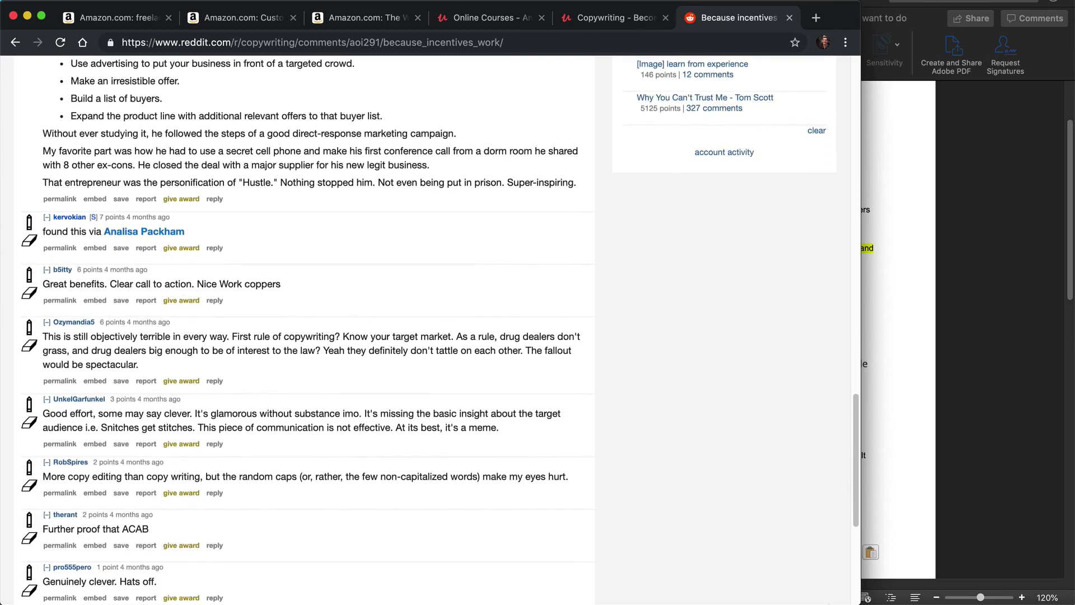
Step: Switch to the Word document to review the collected Pain Points and Possible Solutions alongside the Reddit thread
click(946, 368)
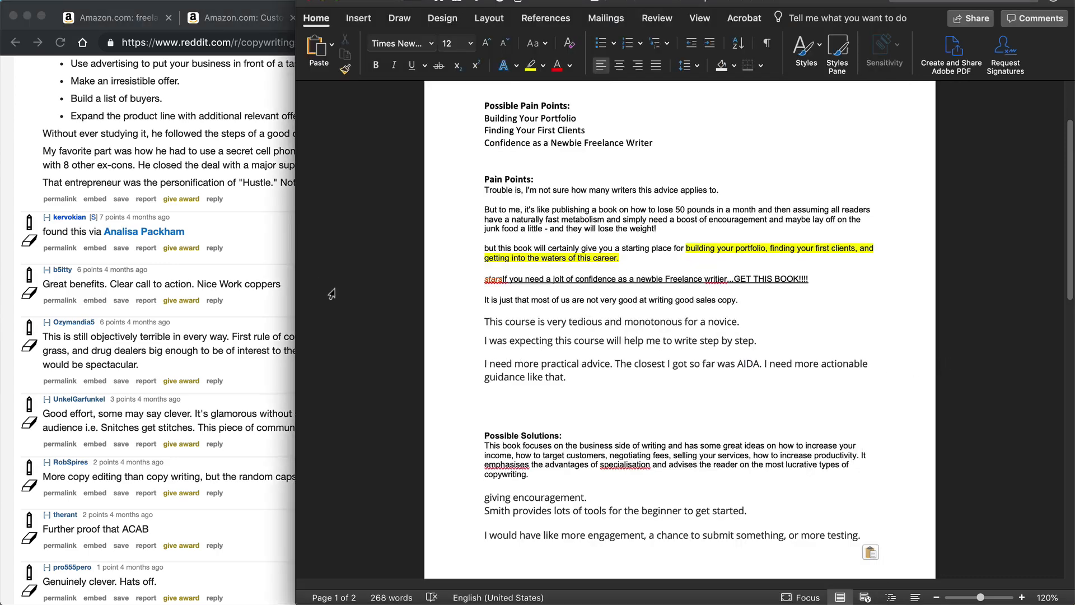
click(261, 237)
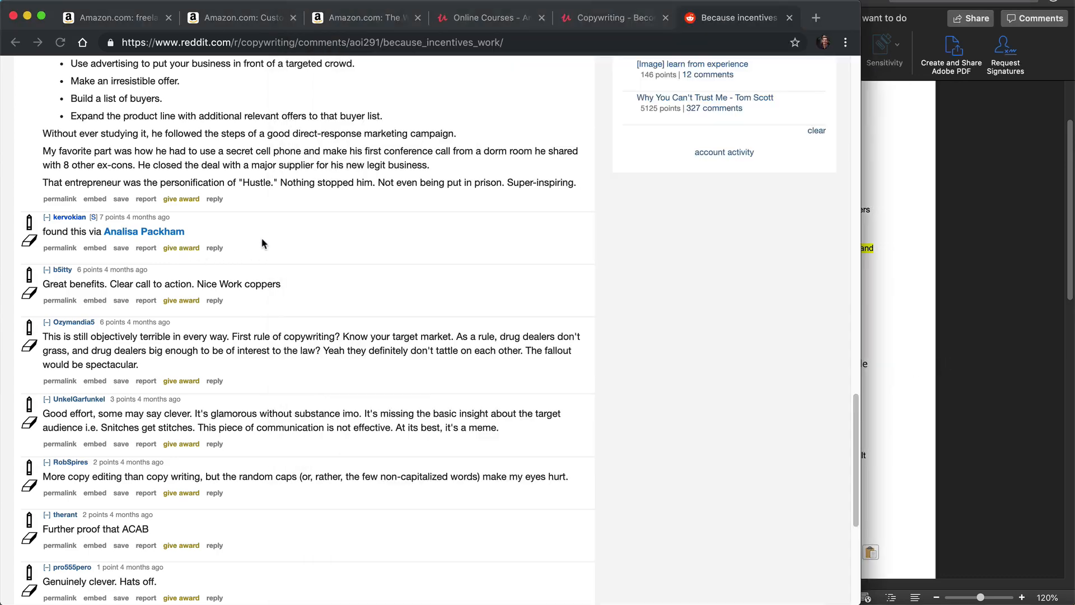
click(975, 319)
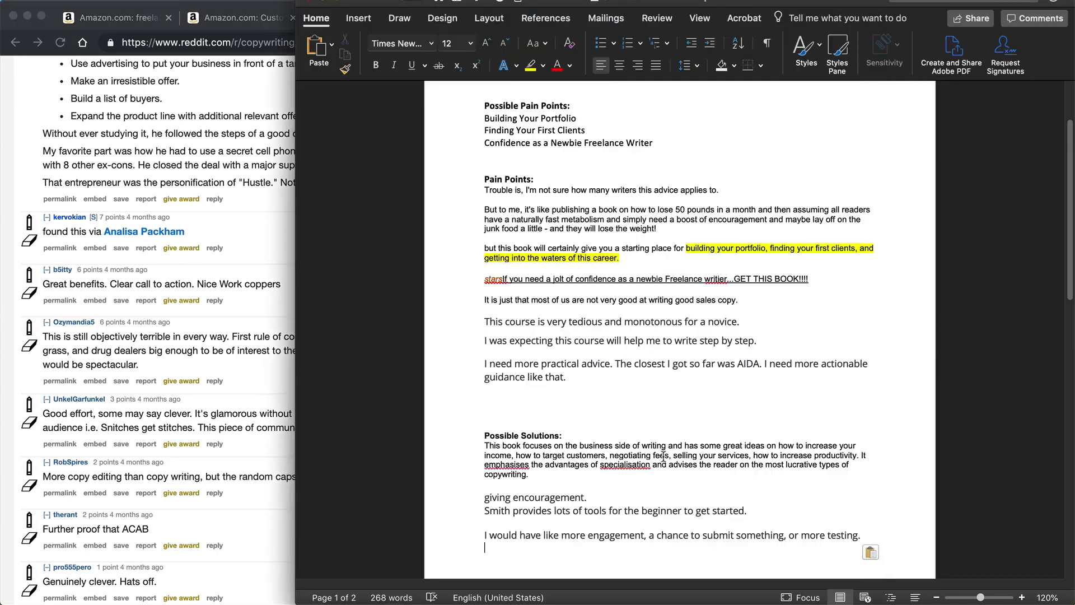